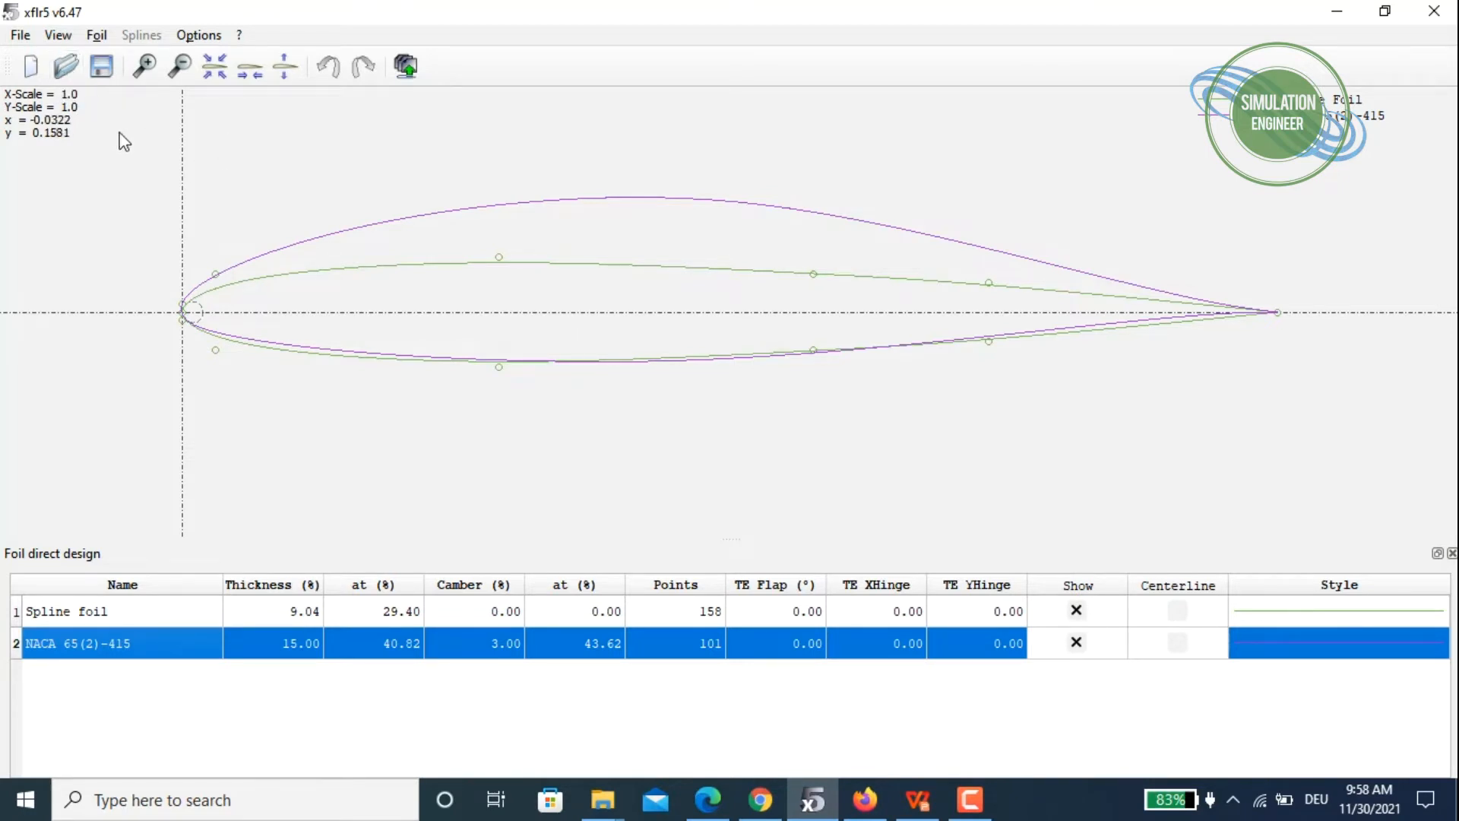
Check the global panel refinement settings of the NACA 65(2)-415 foil and discard any changes.
right_click(707, 661)
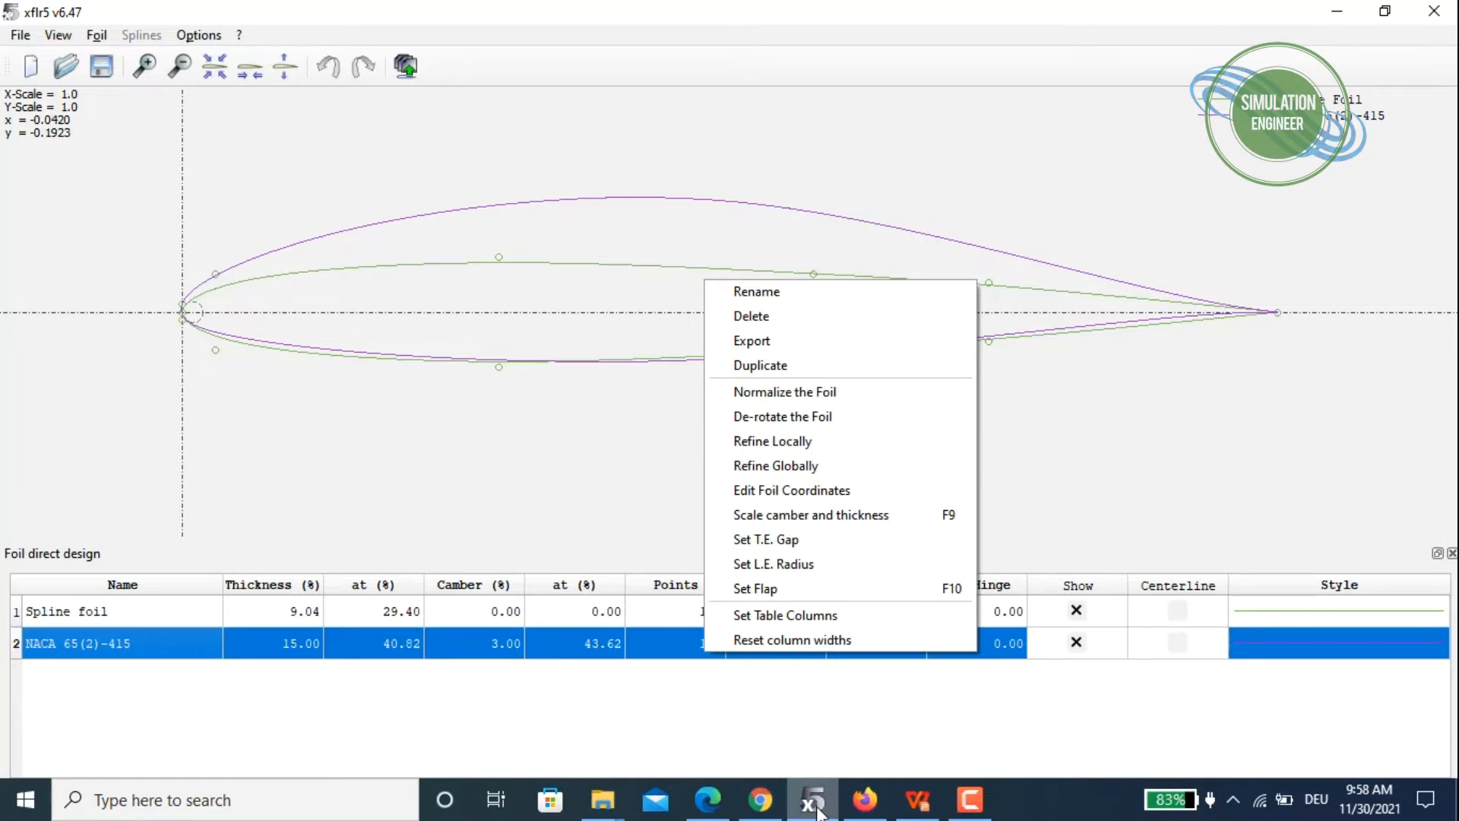
left_click(585, 662)
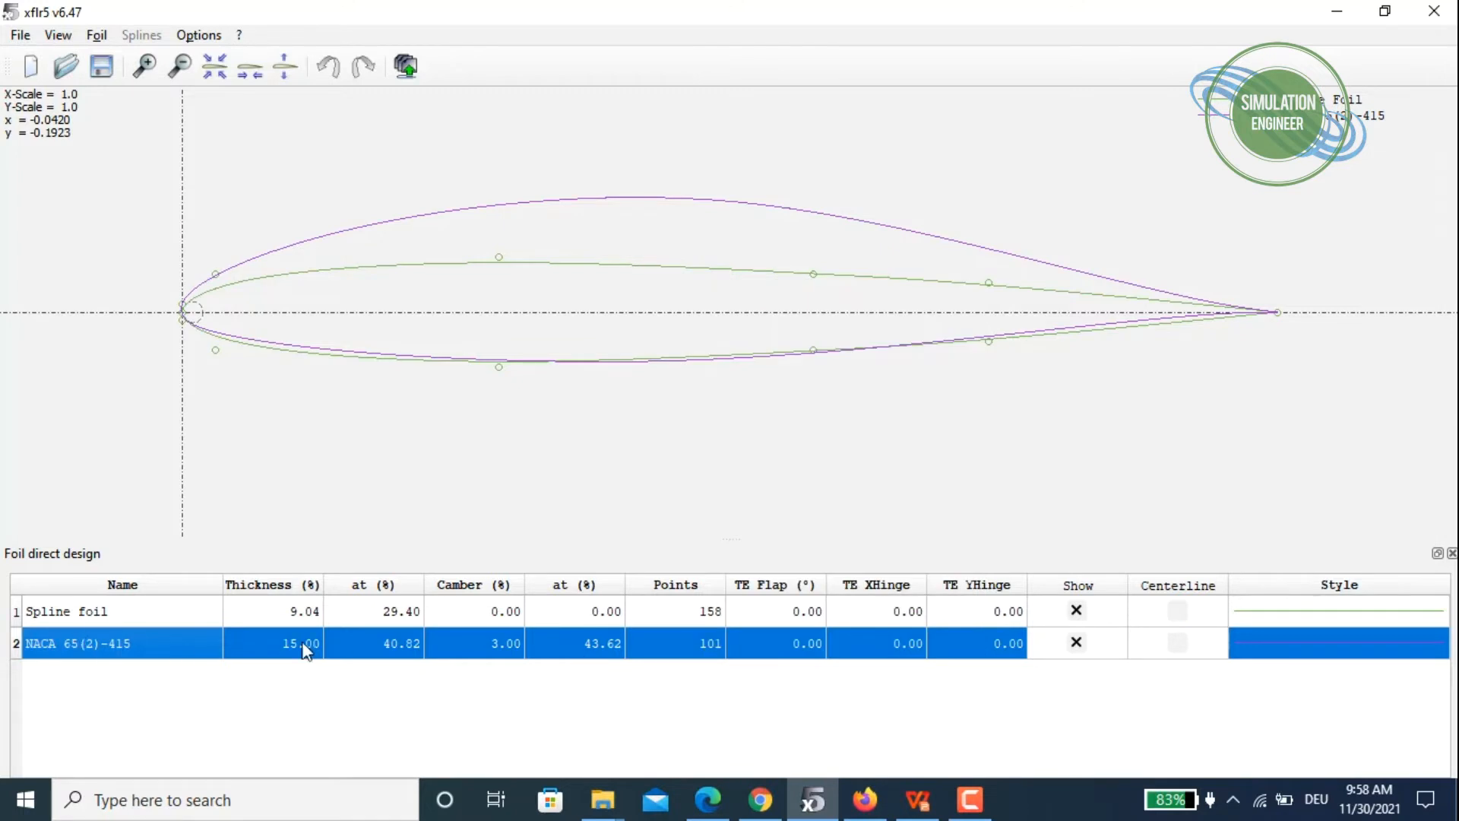
right_click(492, 655)
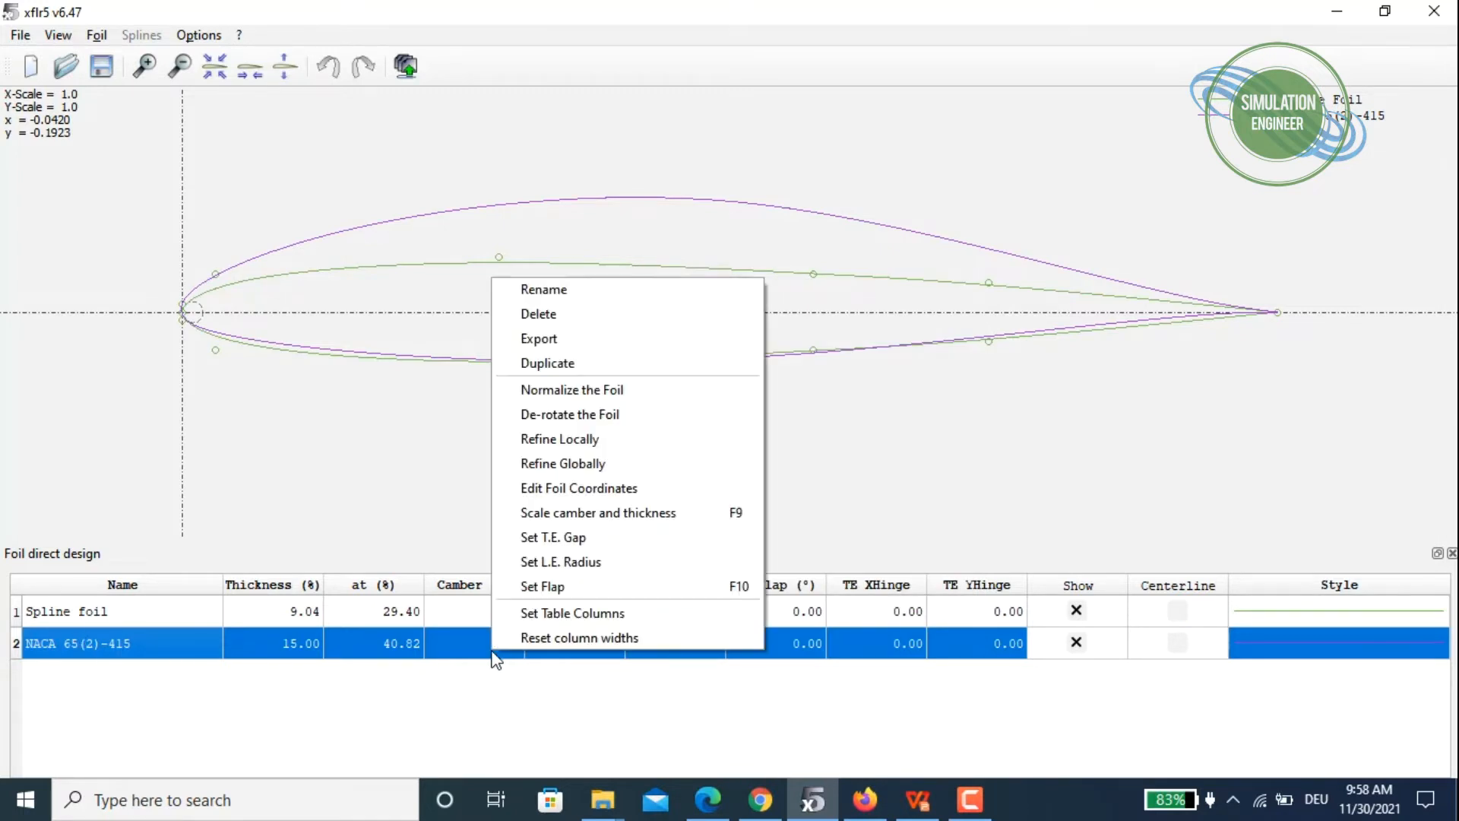
left_click(656, 467)
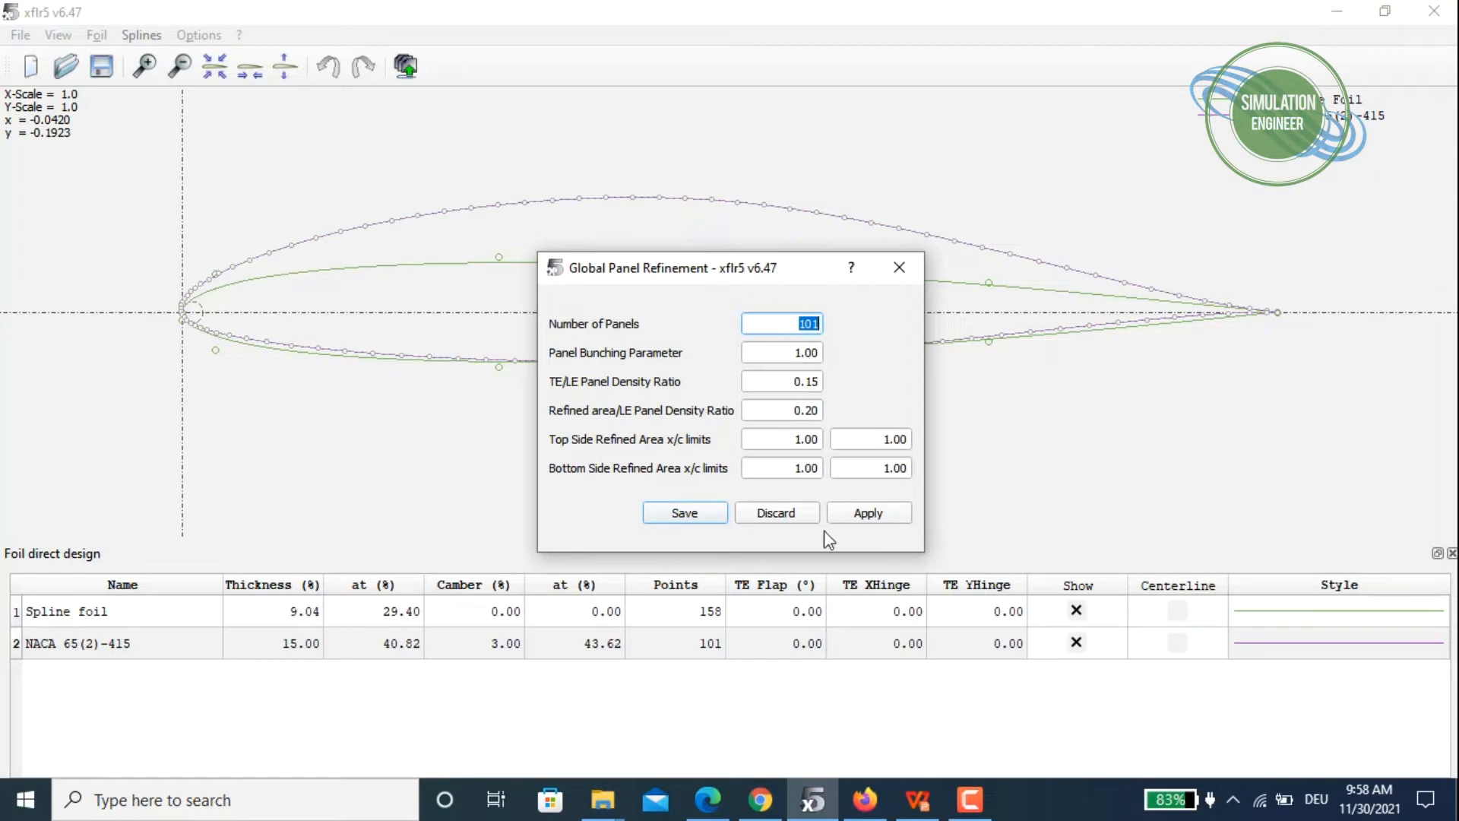
left_click(773, 517)
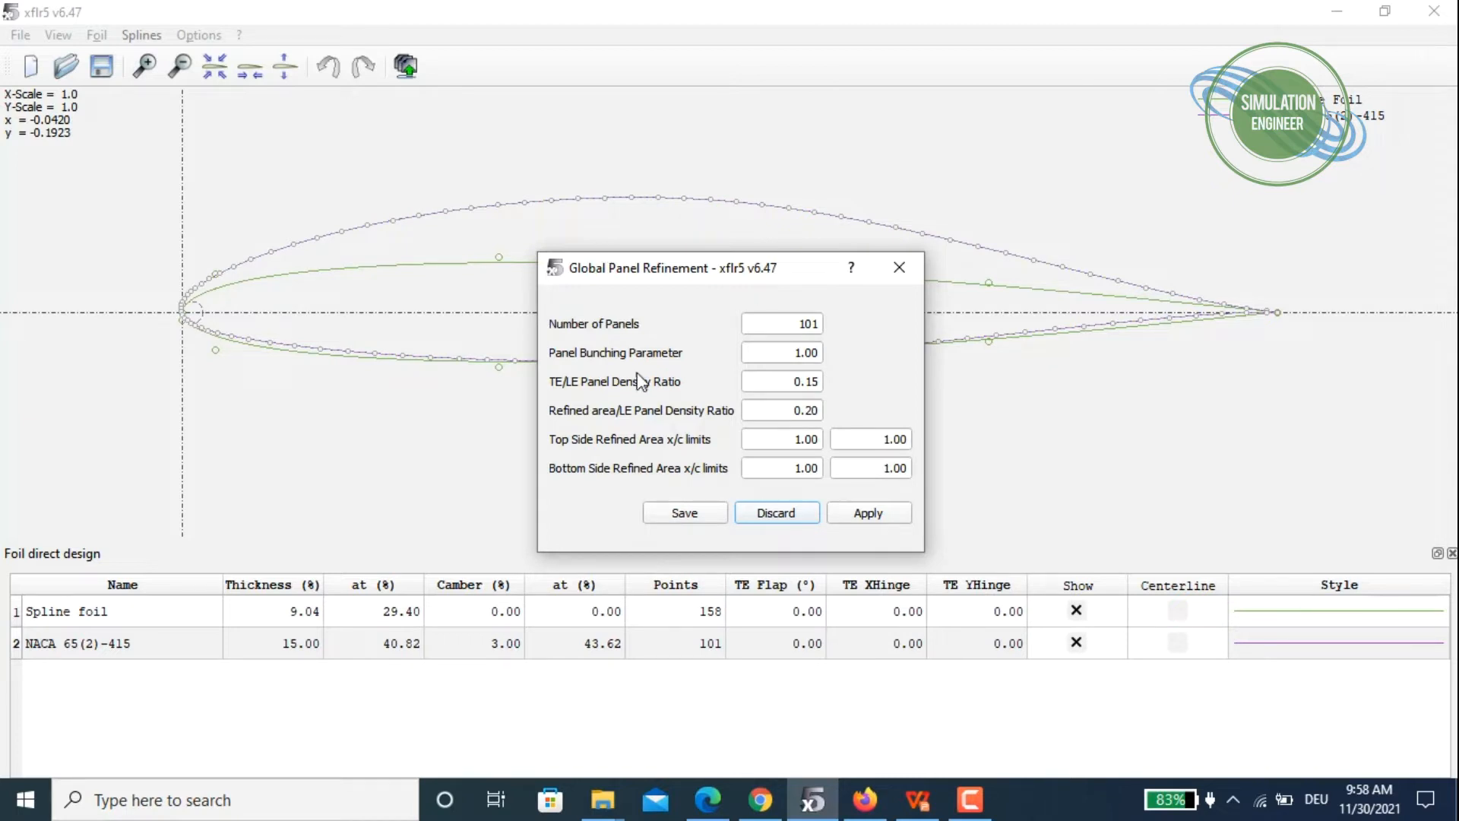
left_click(778, 519)
Switch to XFoil Direct Analysis and check which foils are available for analysis.
left_click(17, 36)
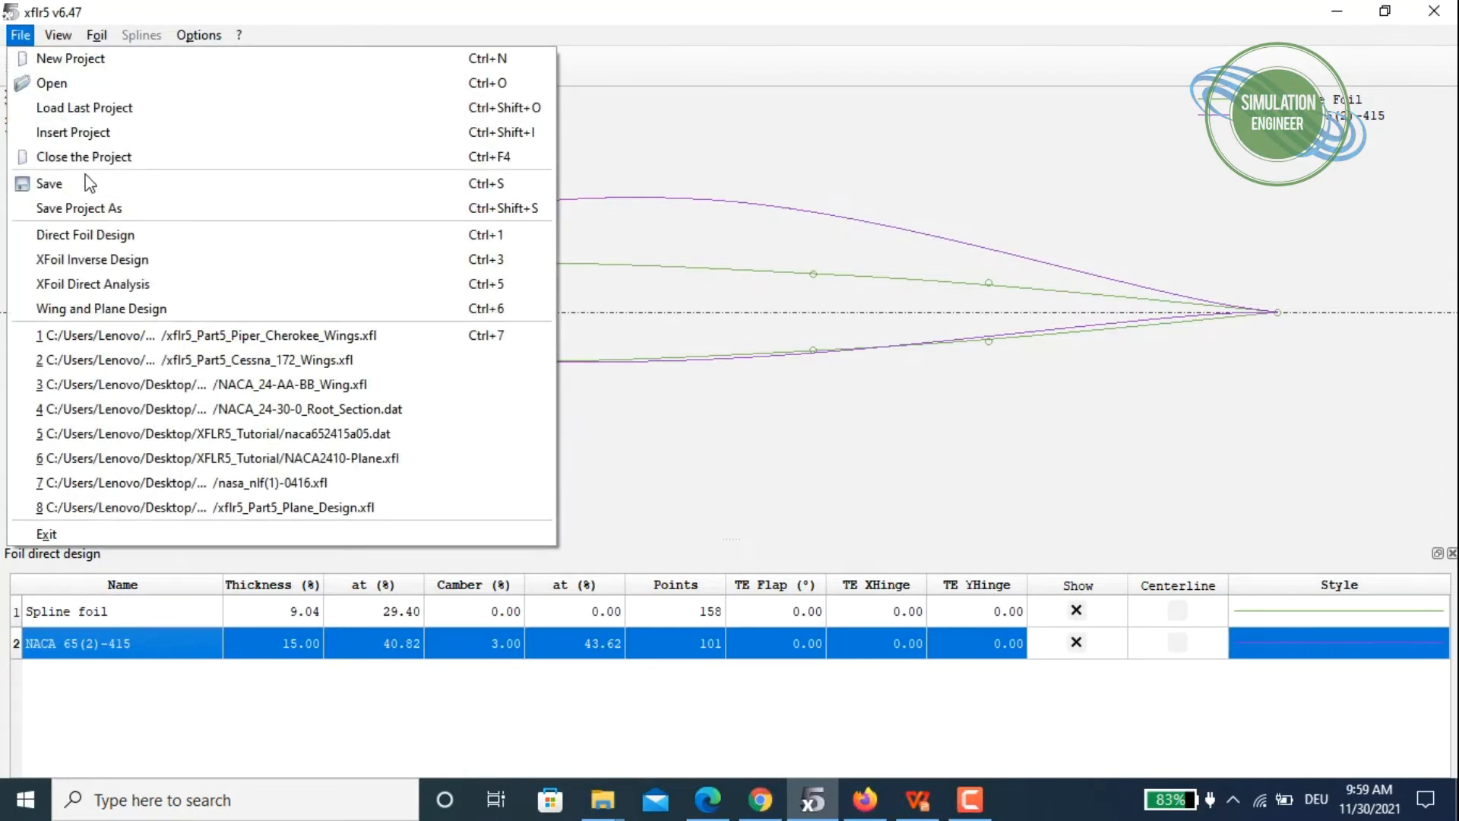
left_click(170, 284)
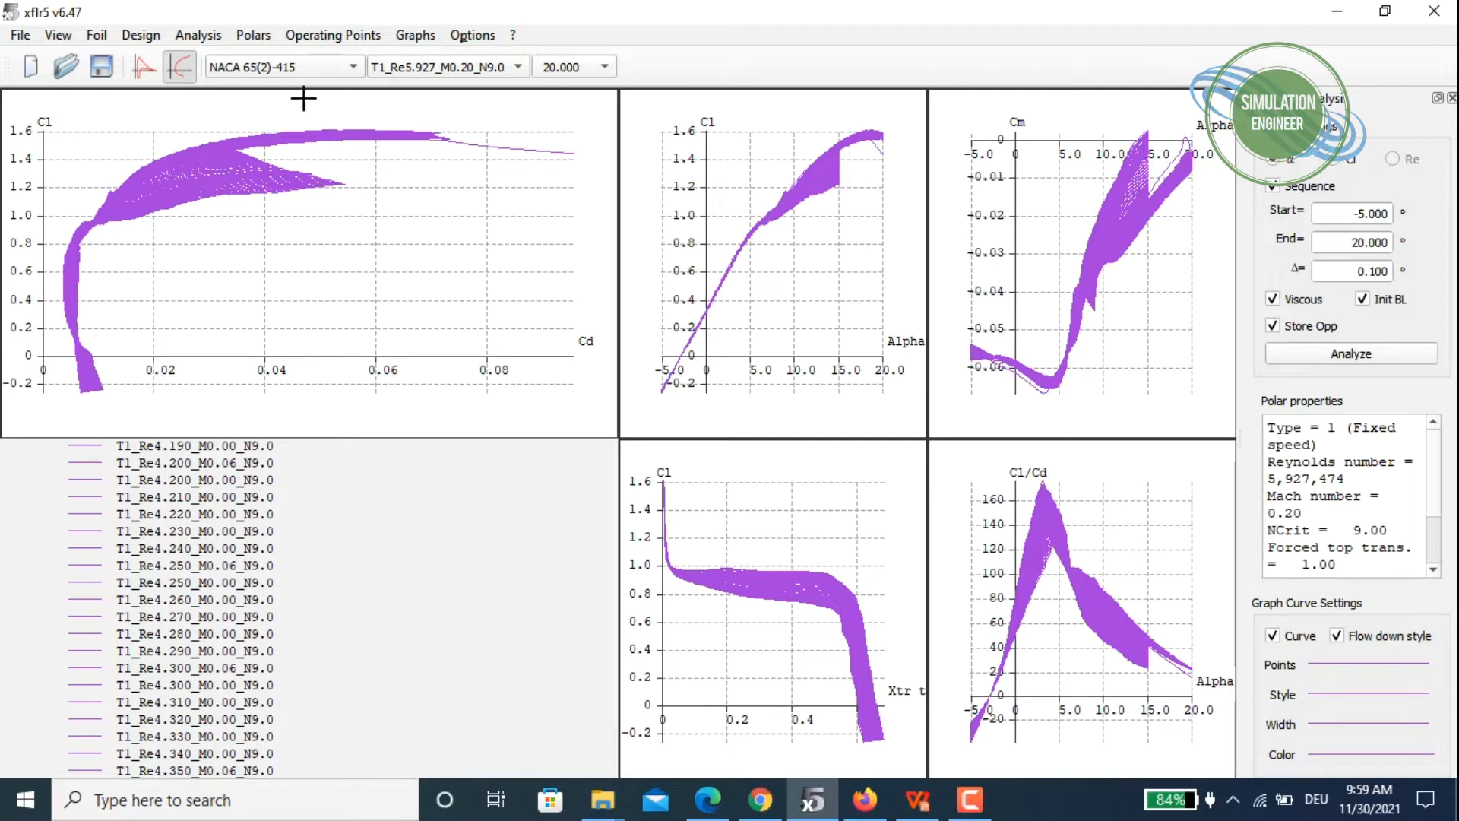
left_click(289, 72)
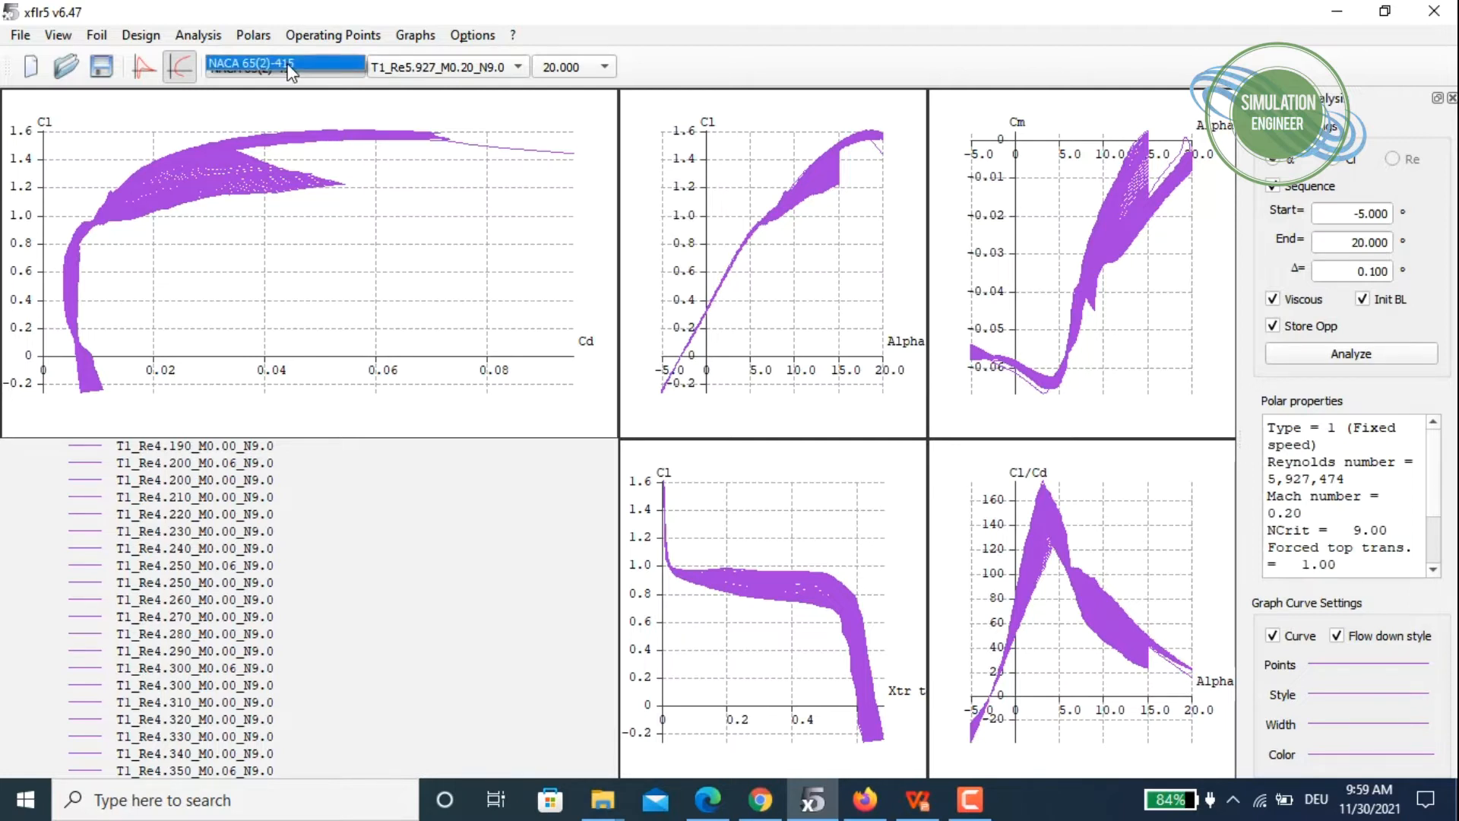
left_click(638, 10)
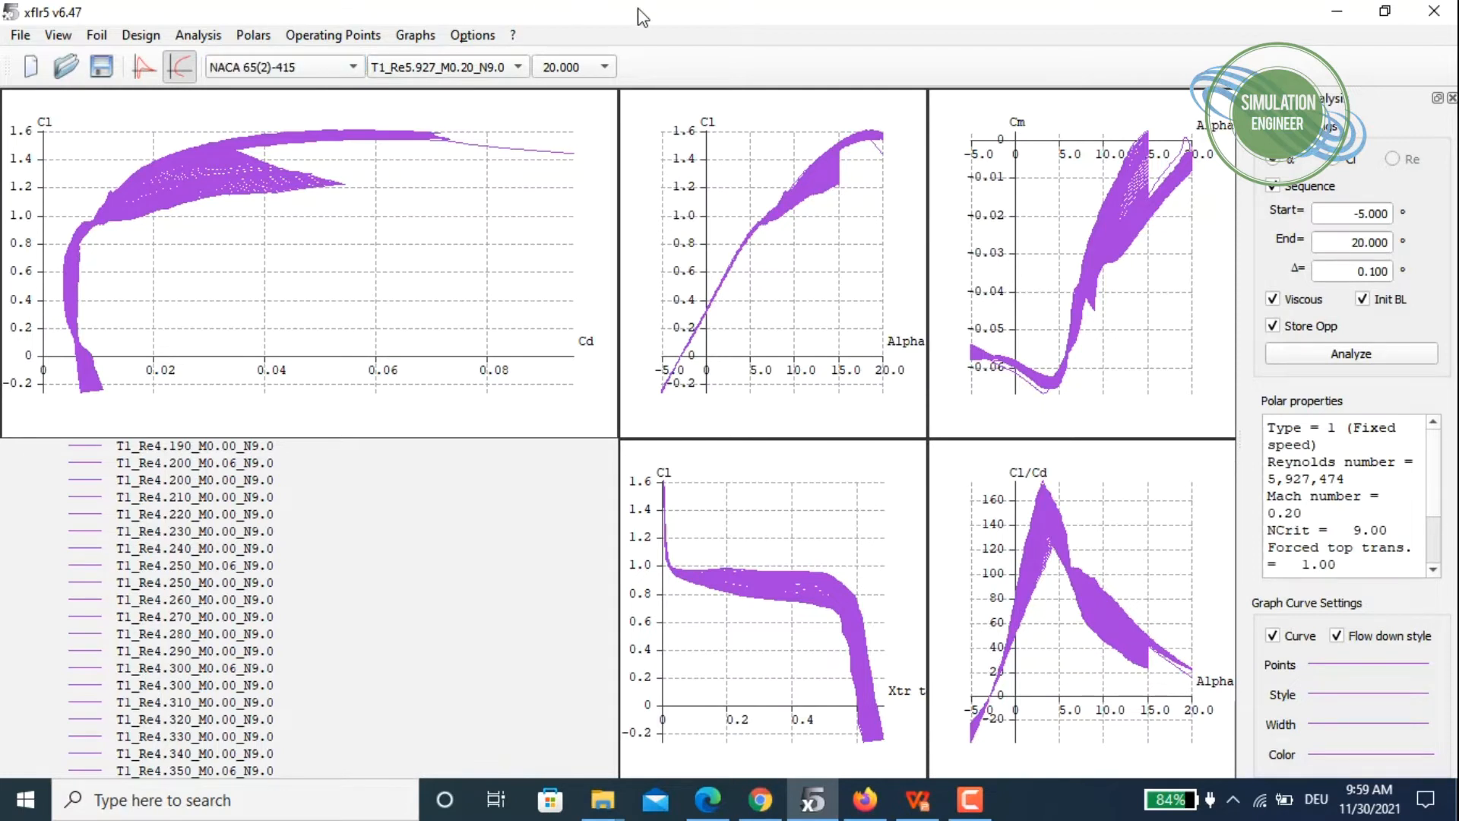
Set the minimum Reynolds number to 1,000,000 in the batch foil analysis, review the range, and close it without analyzing.
left_click(204, 38)
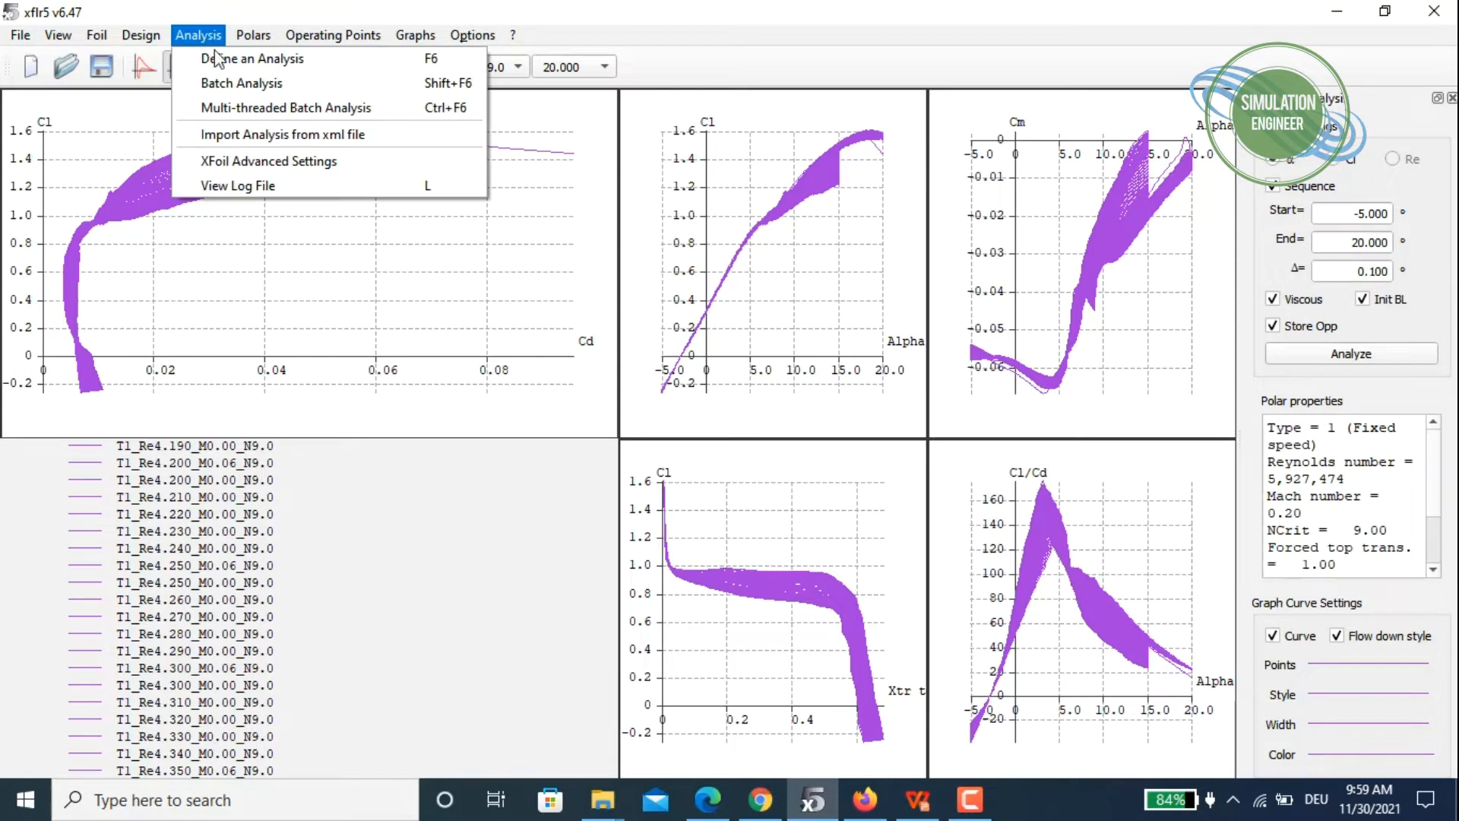
left_click(287, 97)
left_click_drag(473, 289, 547, 291)
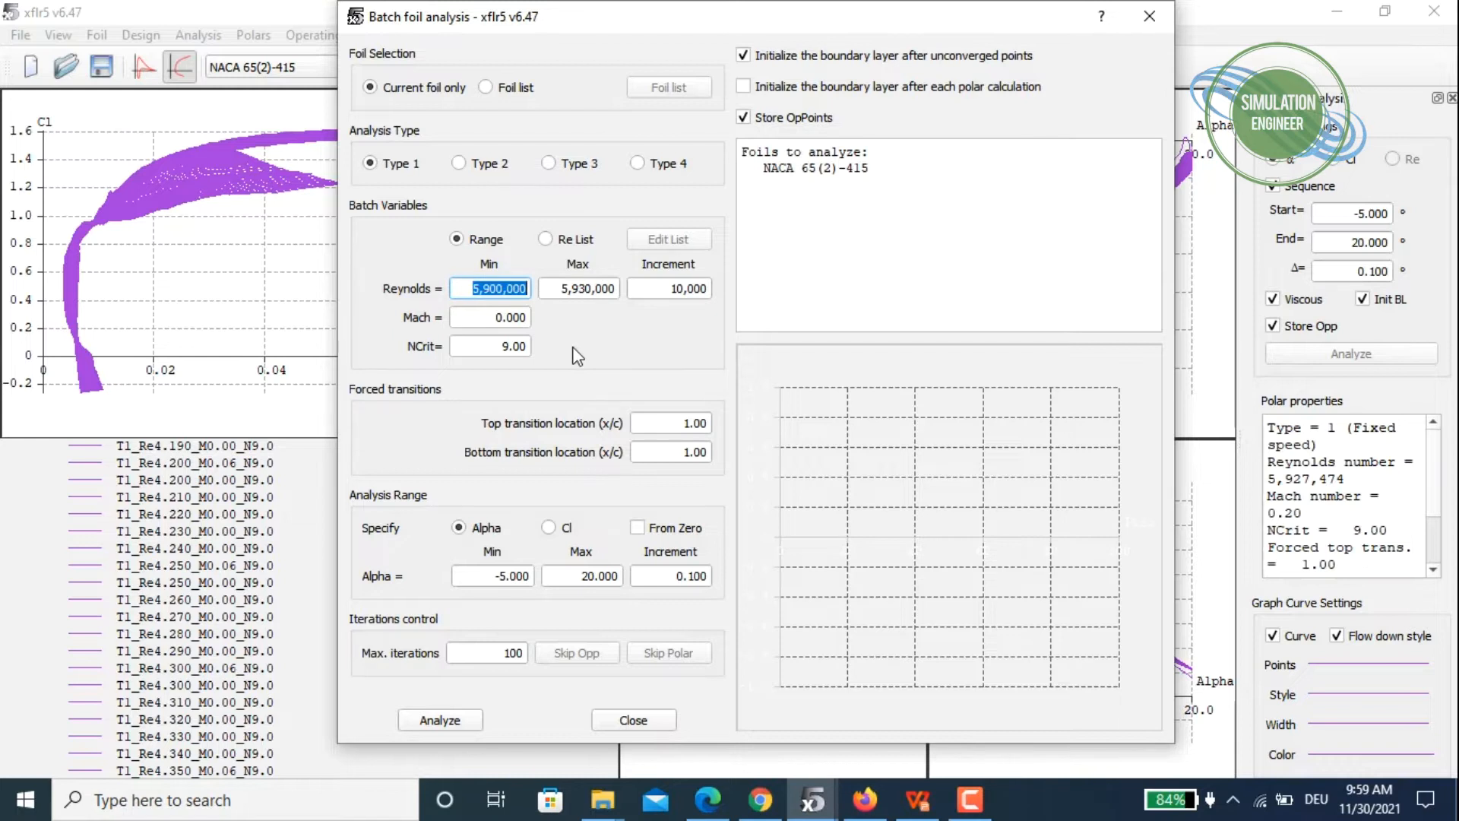
type("1,000,000")
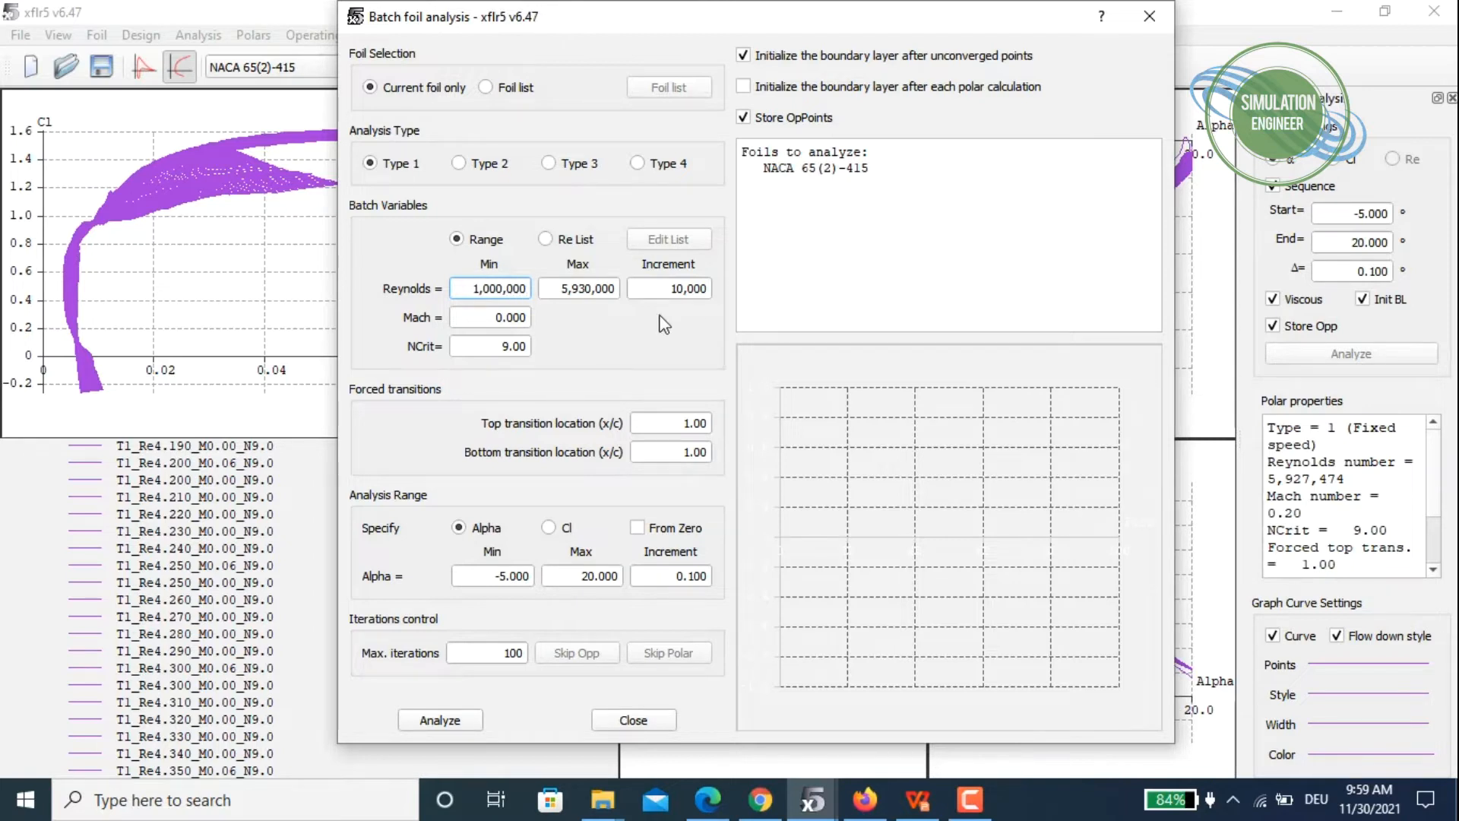
left_click_drag(617, 291, 545, 291)
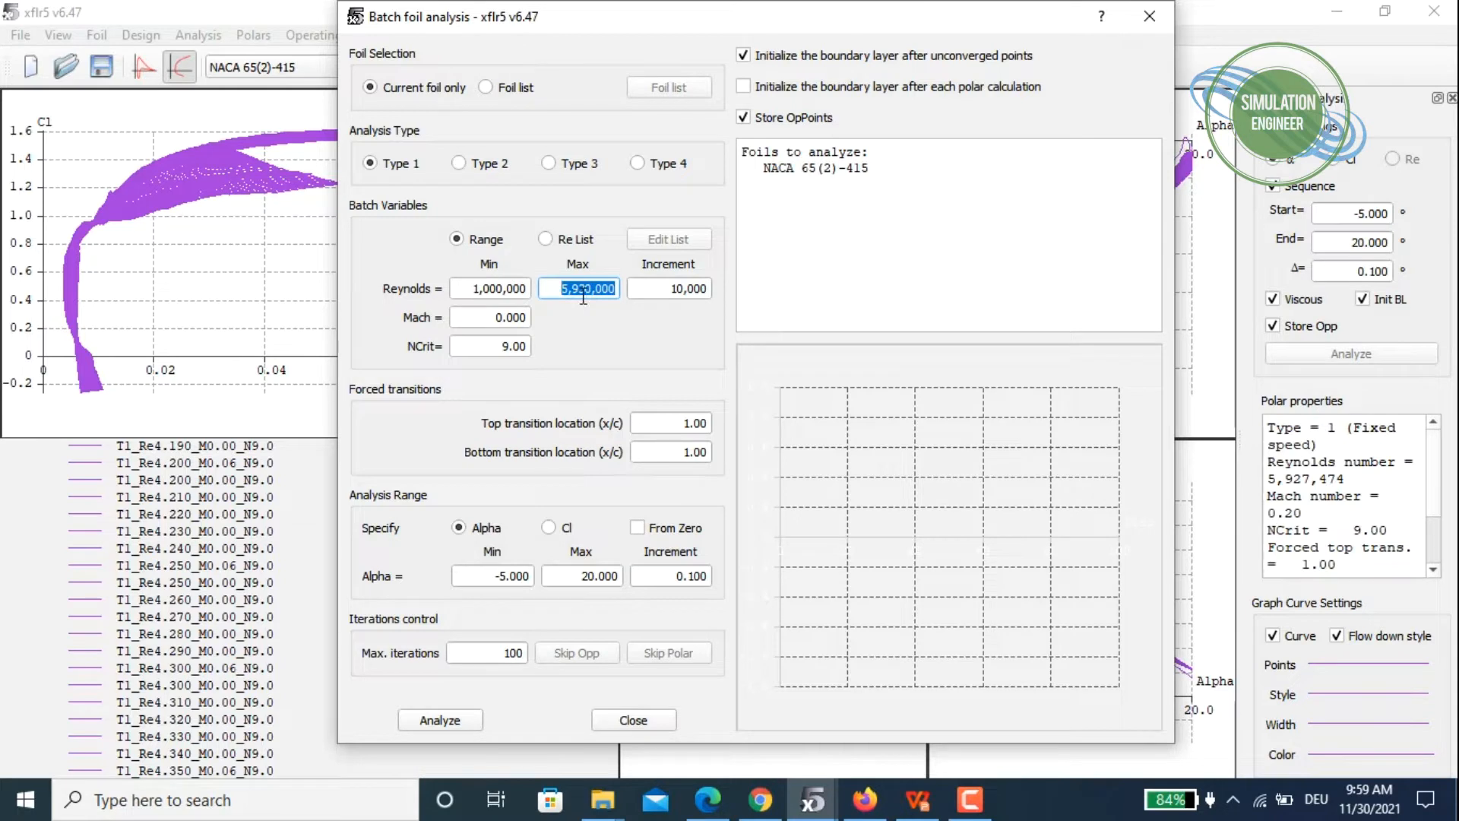
key("Tab")
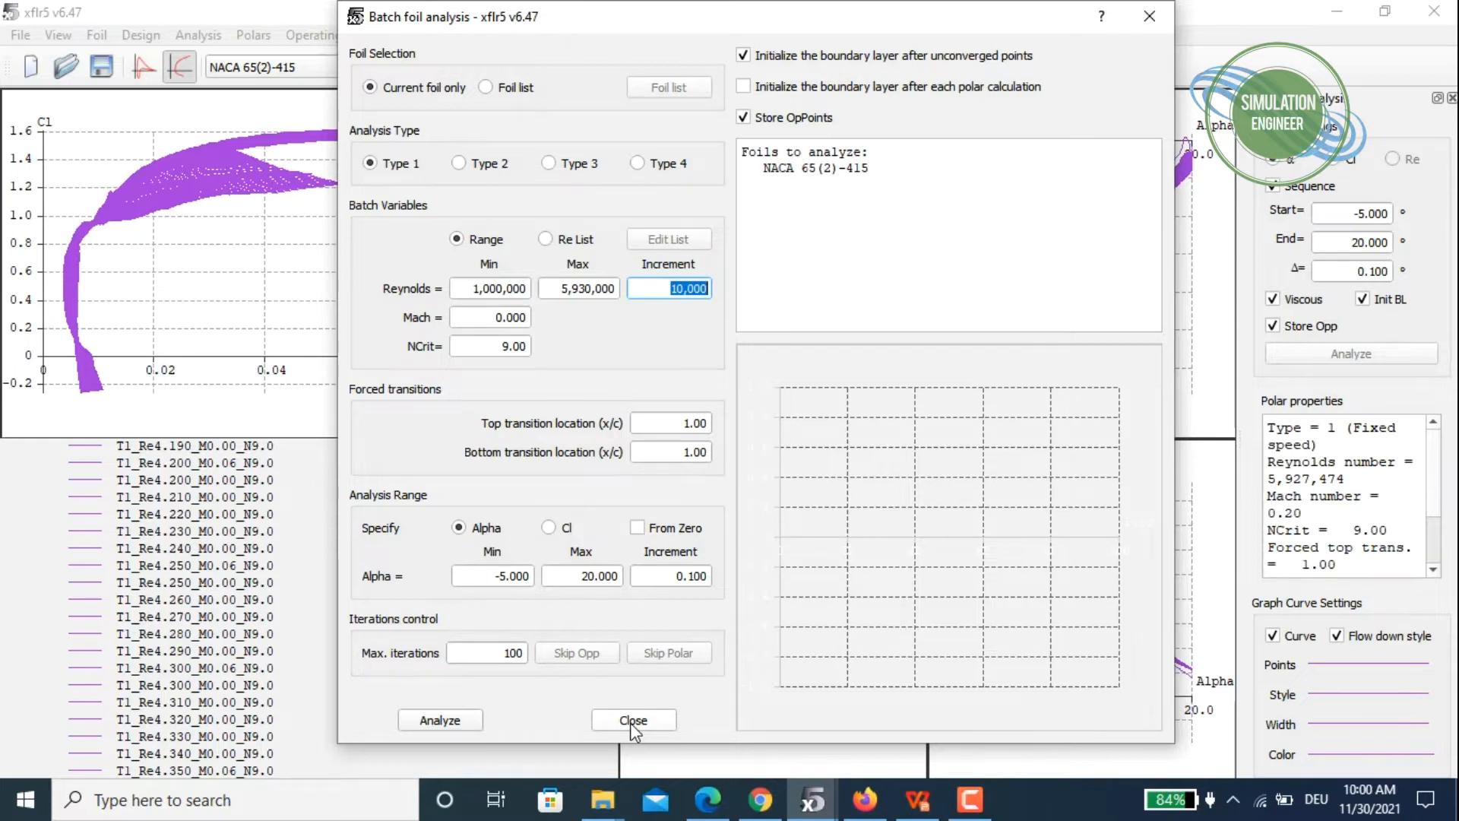
left_click(474, 290)
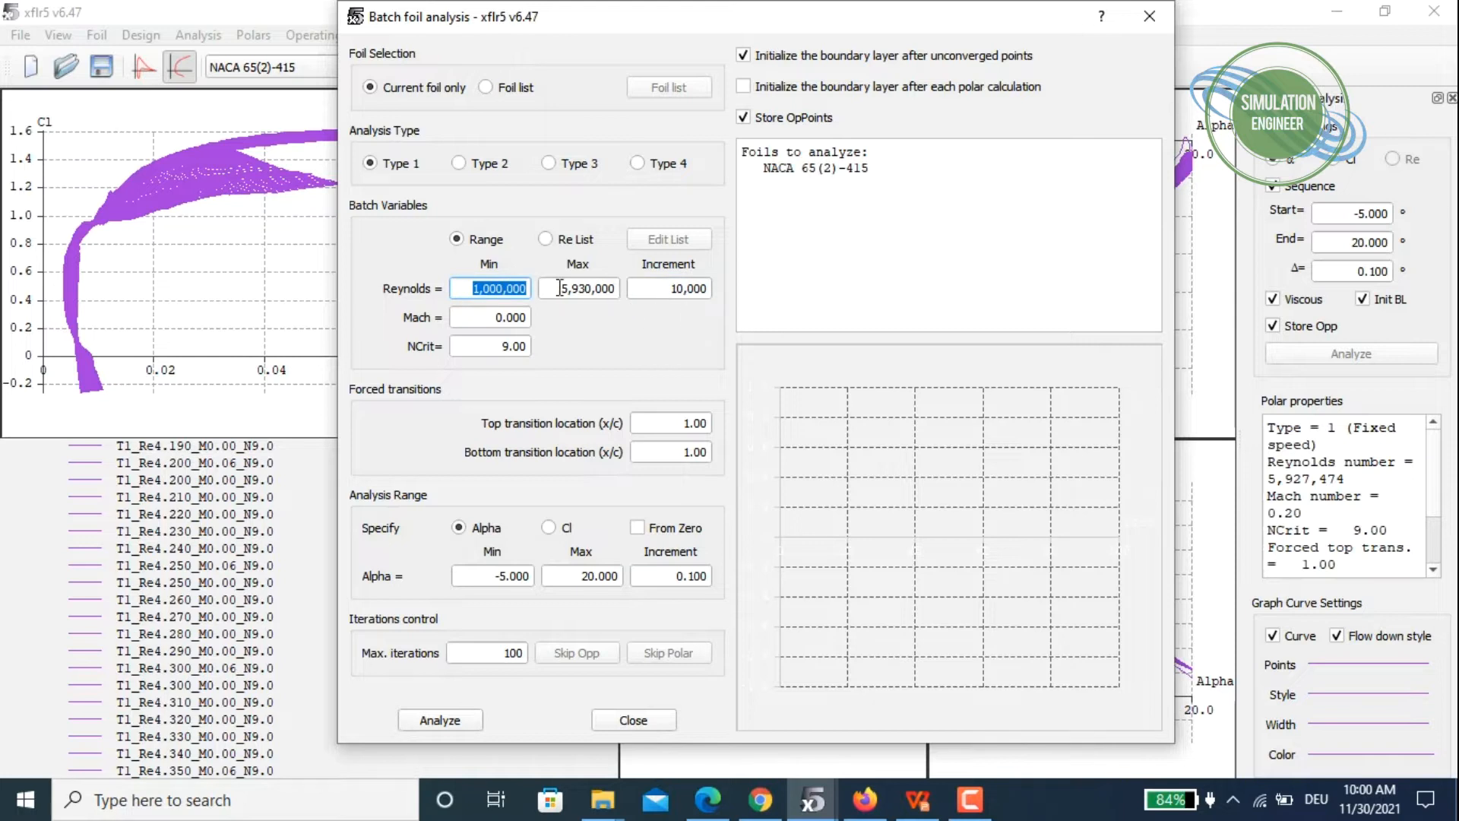
left_click(560, 288)
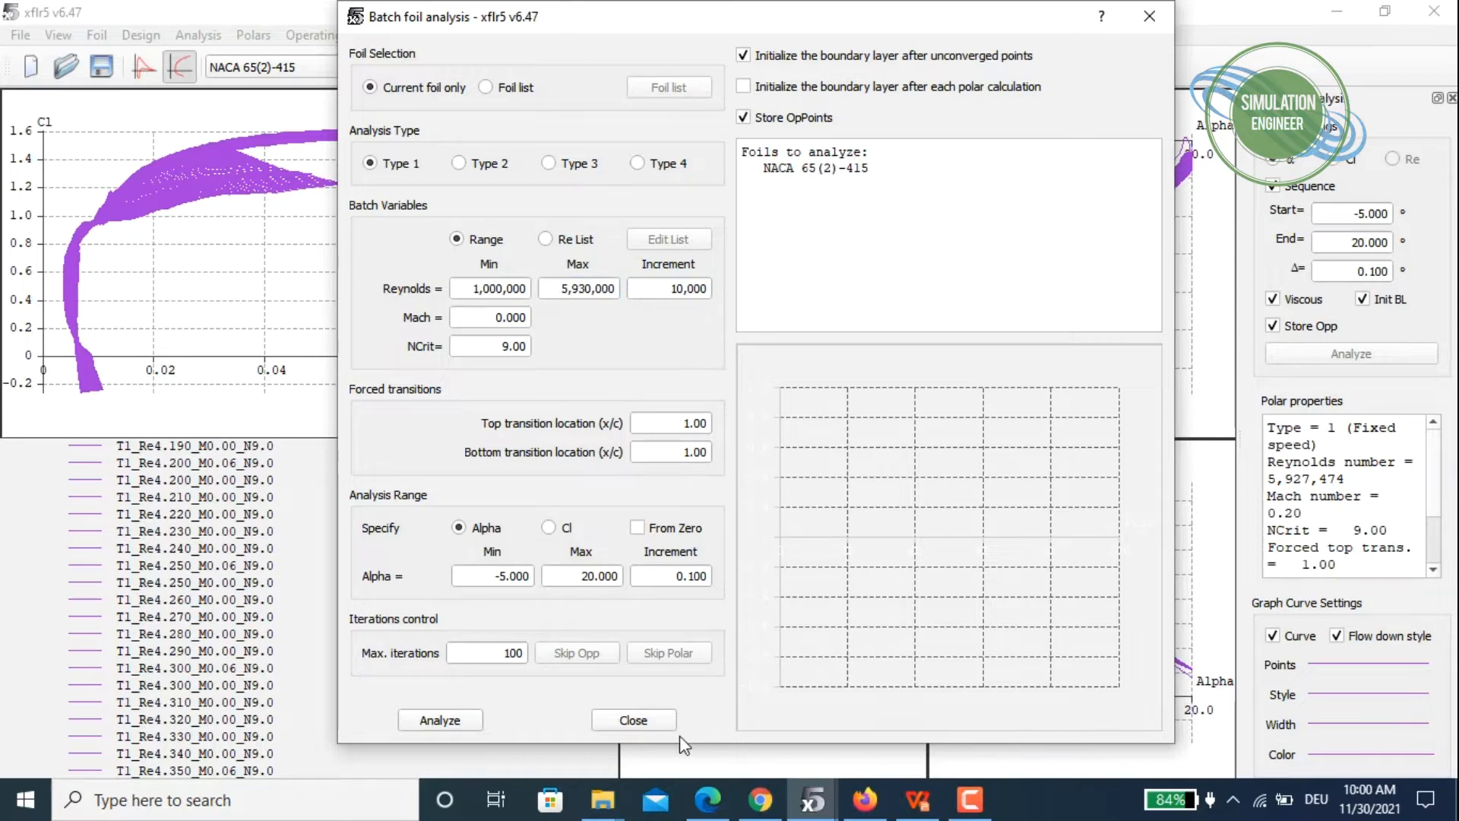
left_click(632, 720)
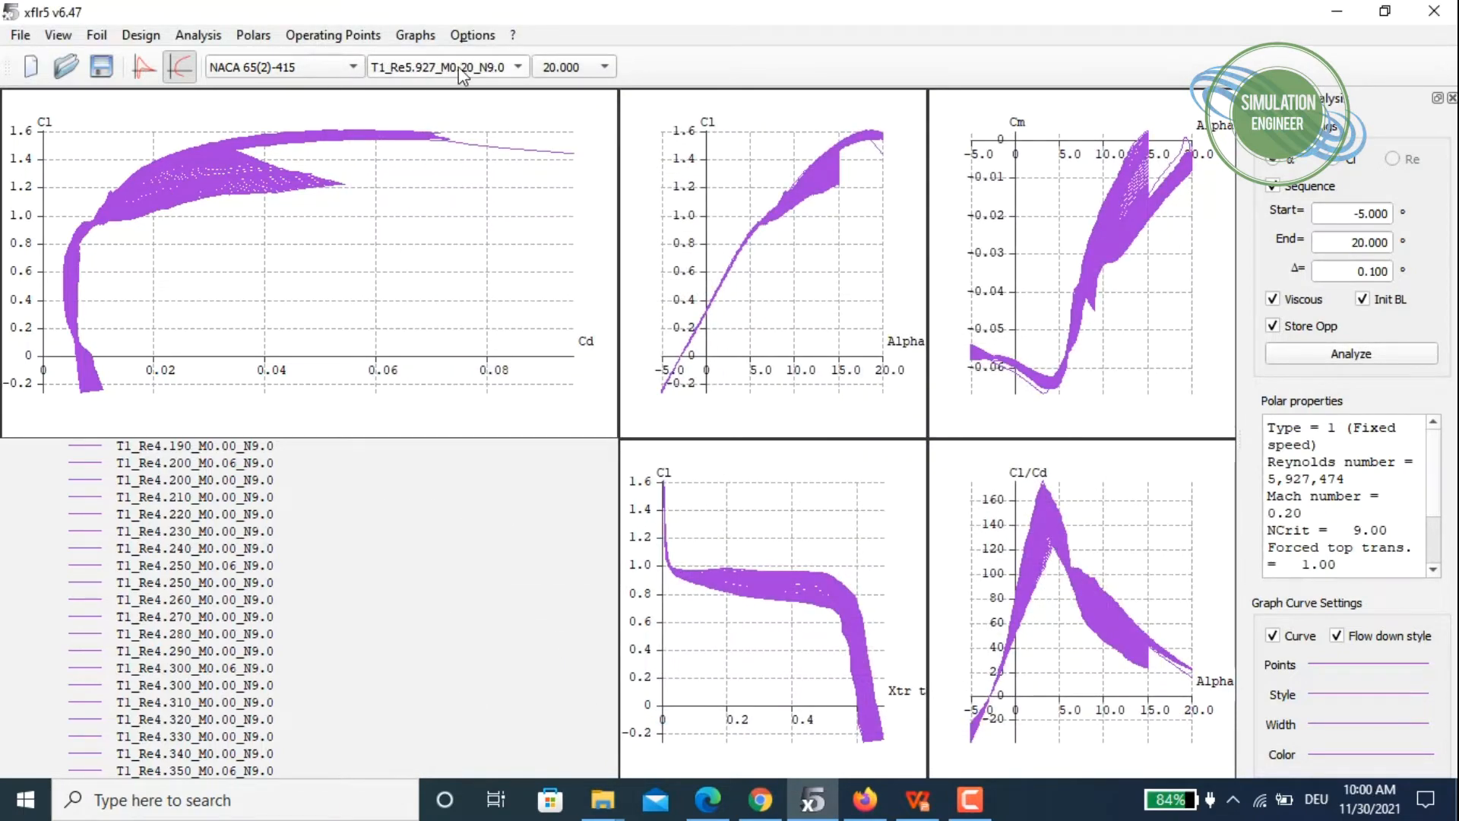
Look through the stored polars and operating-point angles of the NACA 65(2)-415 foil.
left_click(460, 70)
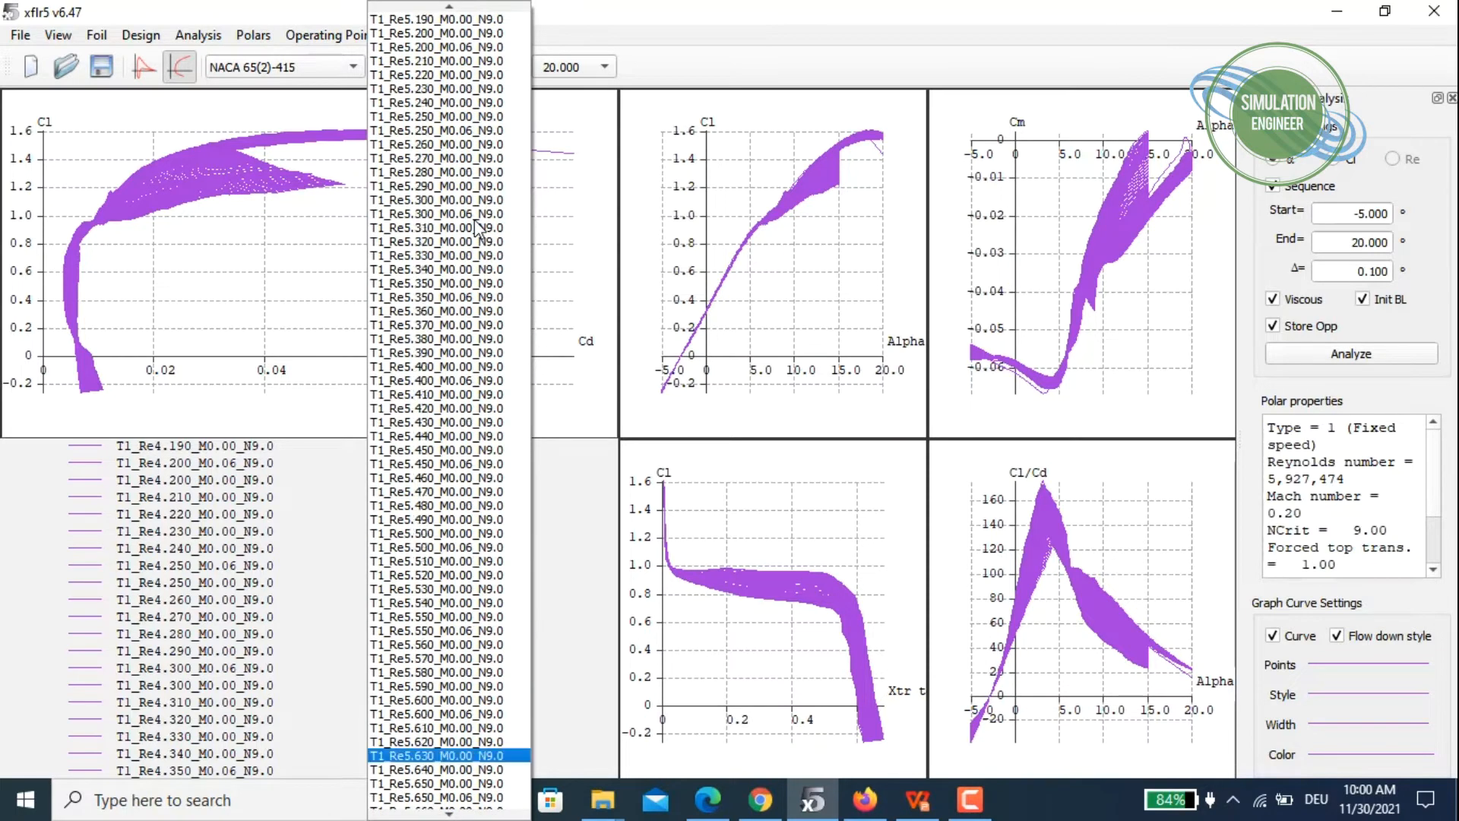
scroll(475, 229, "up", 20)
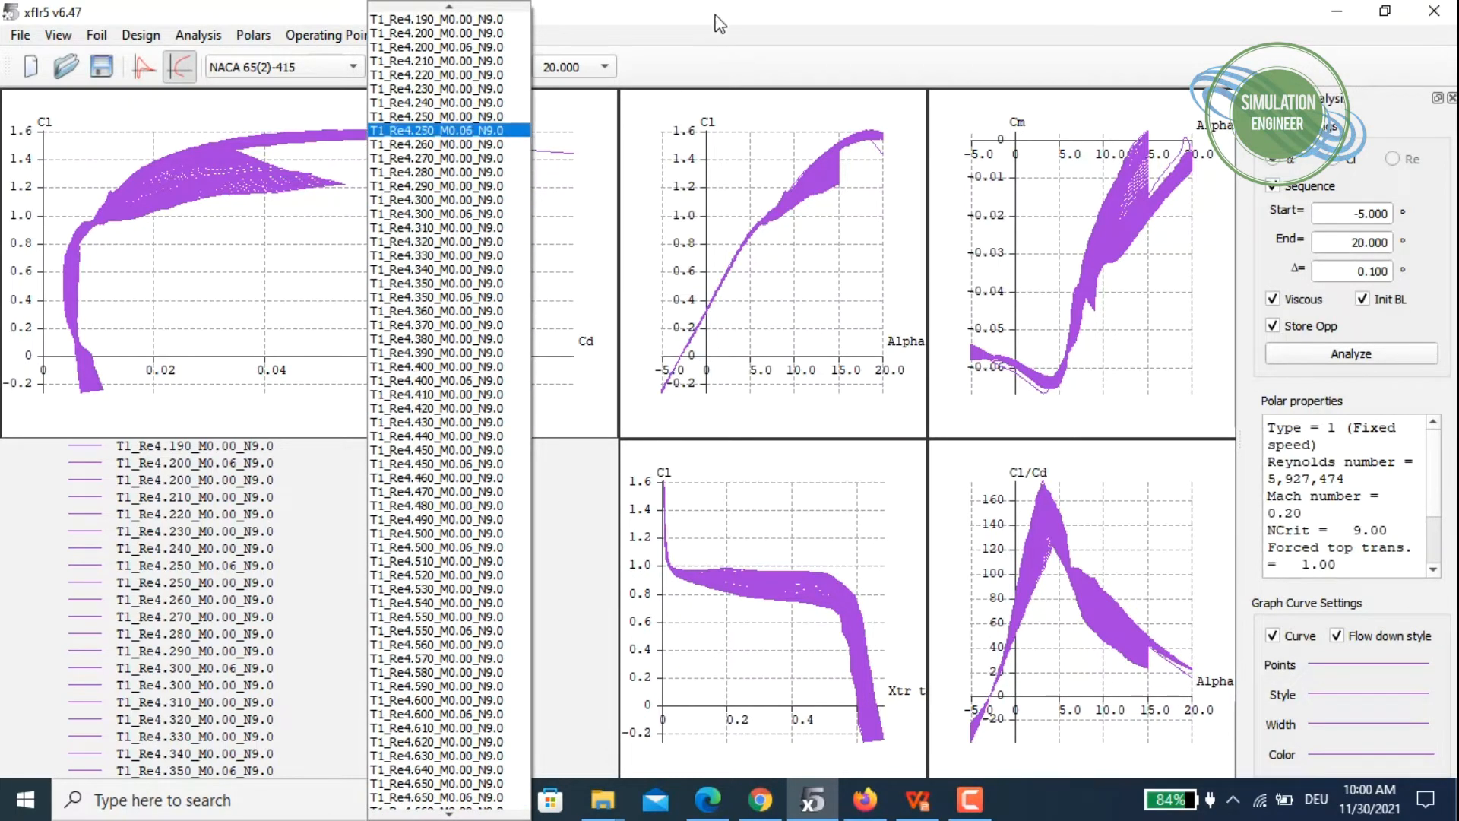
left_click(727, 48)
left_click(578, 70)
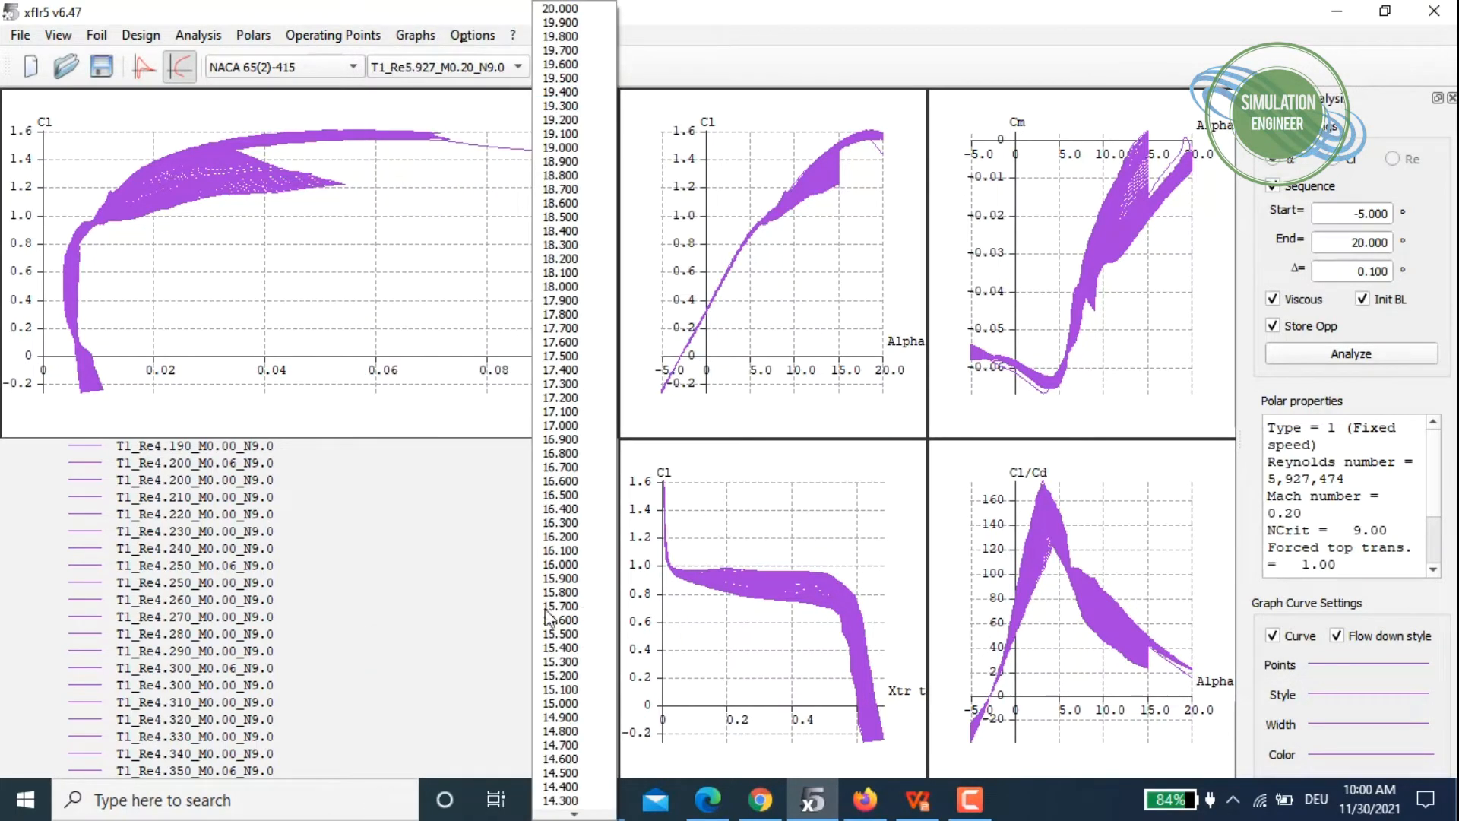
scroll(600, 584, "down", 20)
scroll(601, 583, "down", 20)
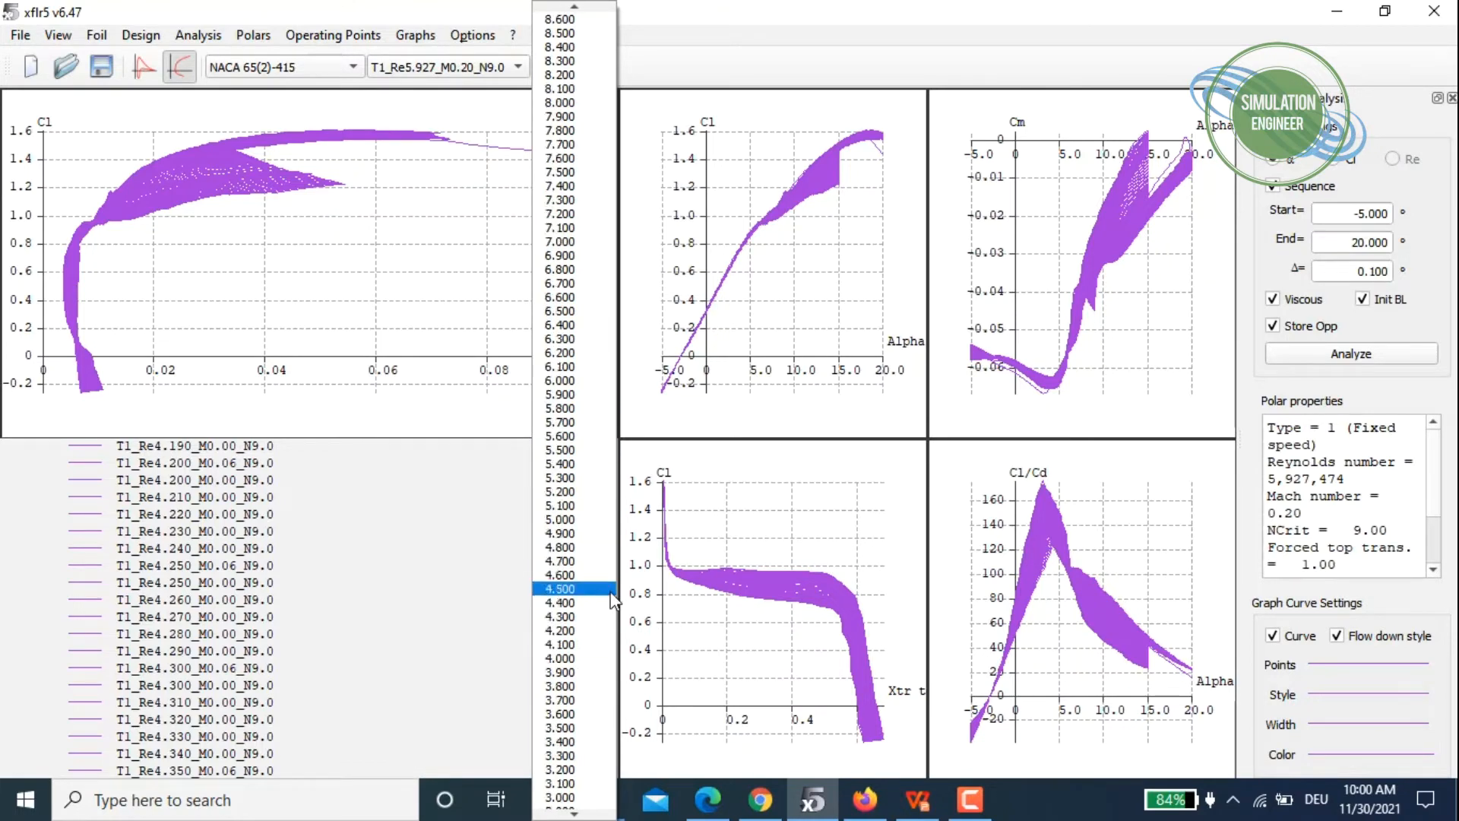
scroll(615, 563, "up", 20)
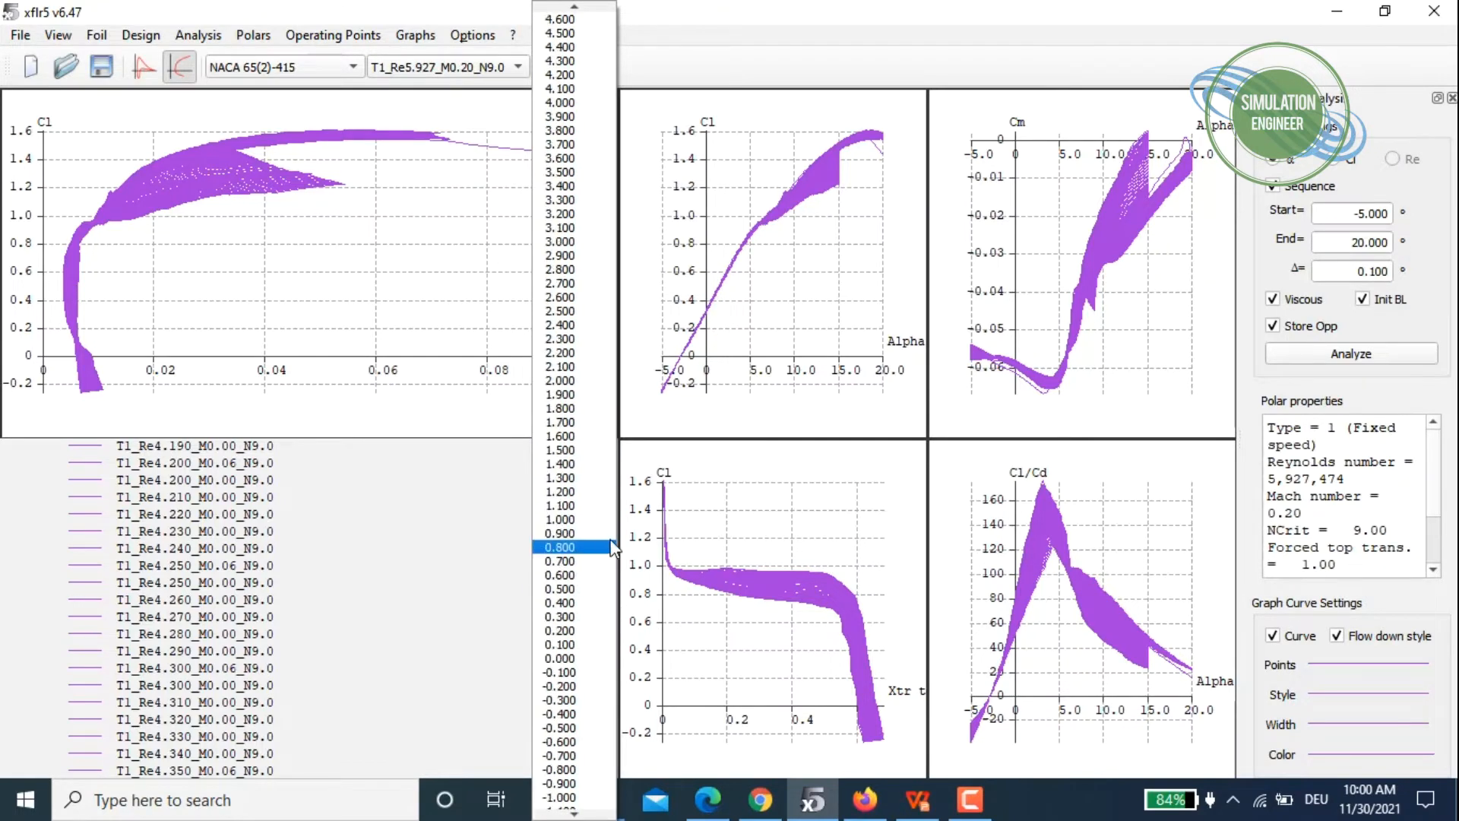
scroll(608, 486, "up", 10)
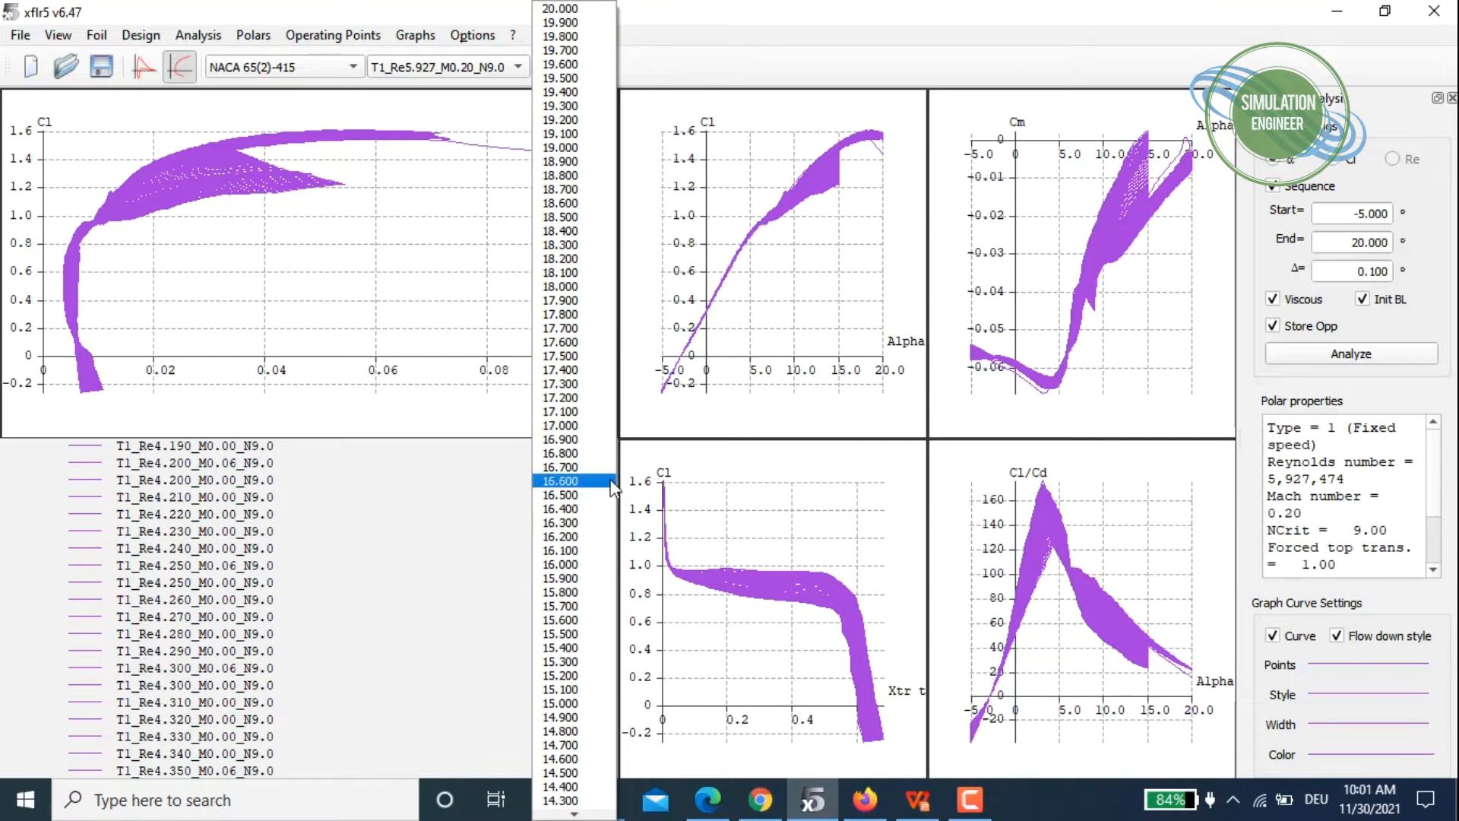
left_click(753, 18)
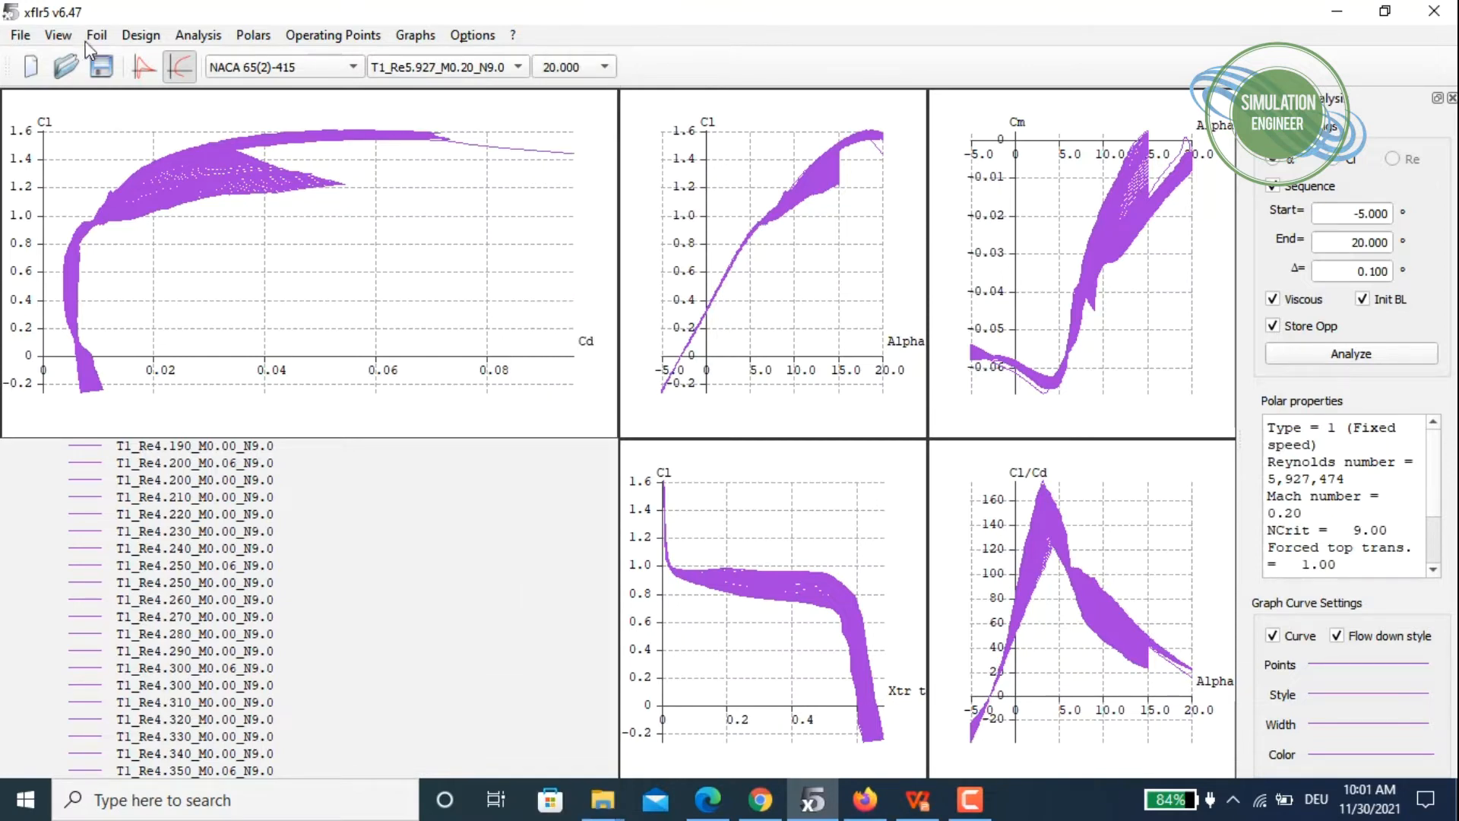
Switch to Wing and Plane Design and view the PA-28_180_Constant_Chord wing from the front along the X axis.
left_click(21, 42)
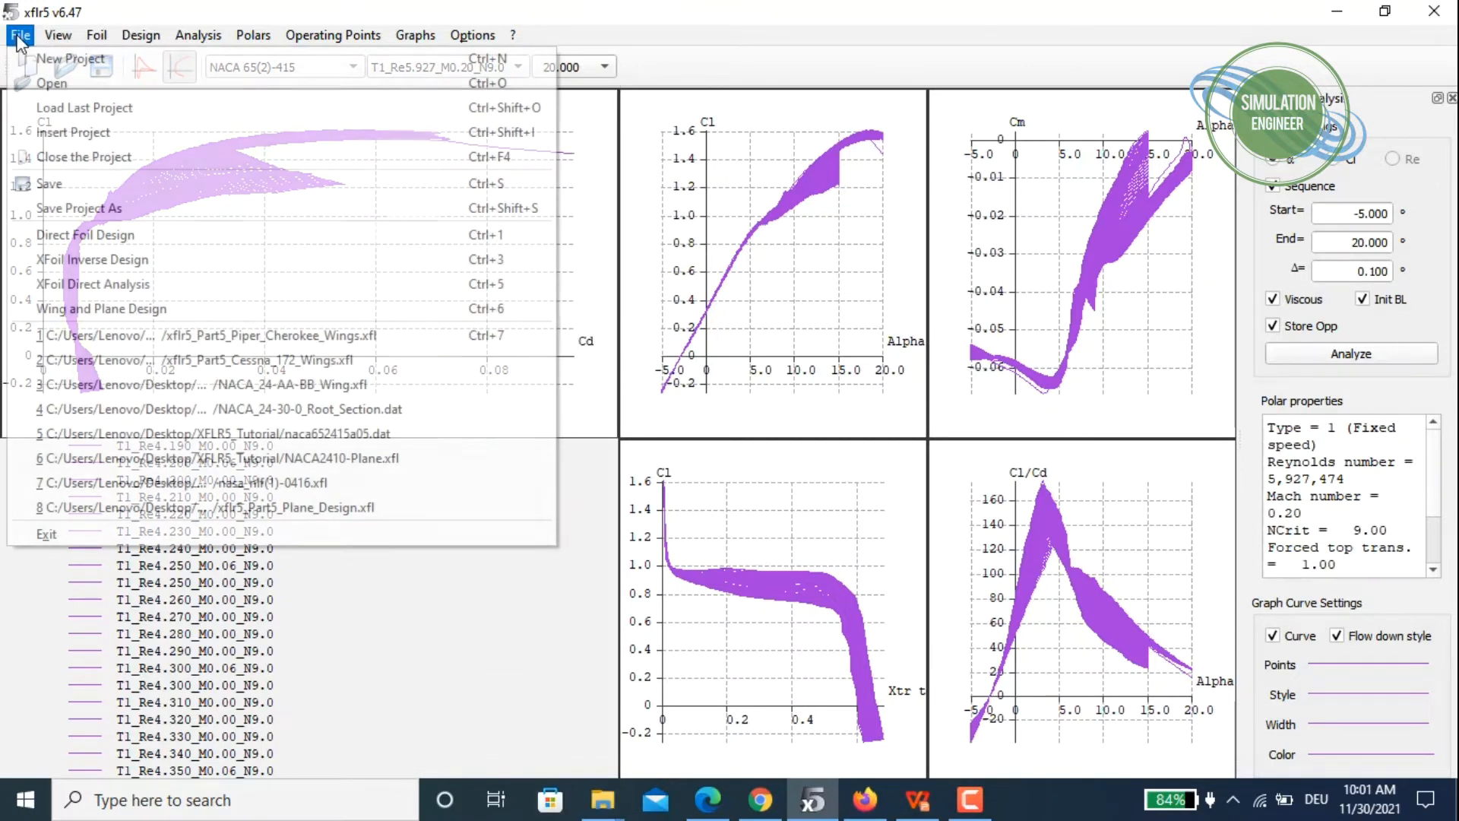
key("Escape")
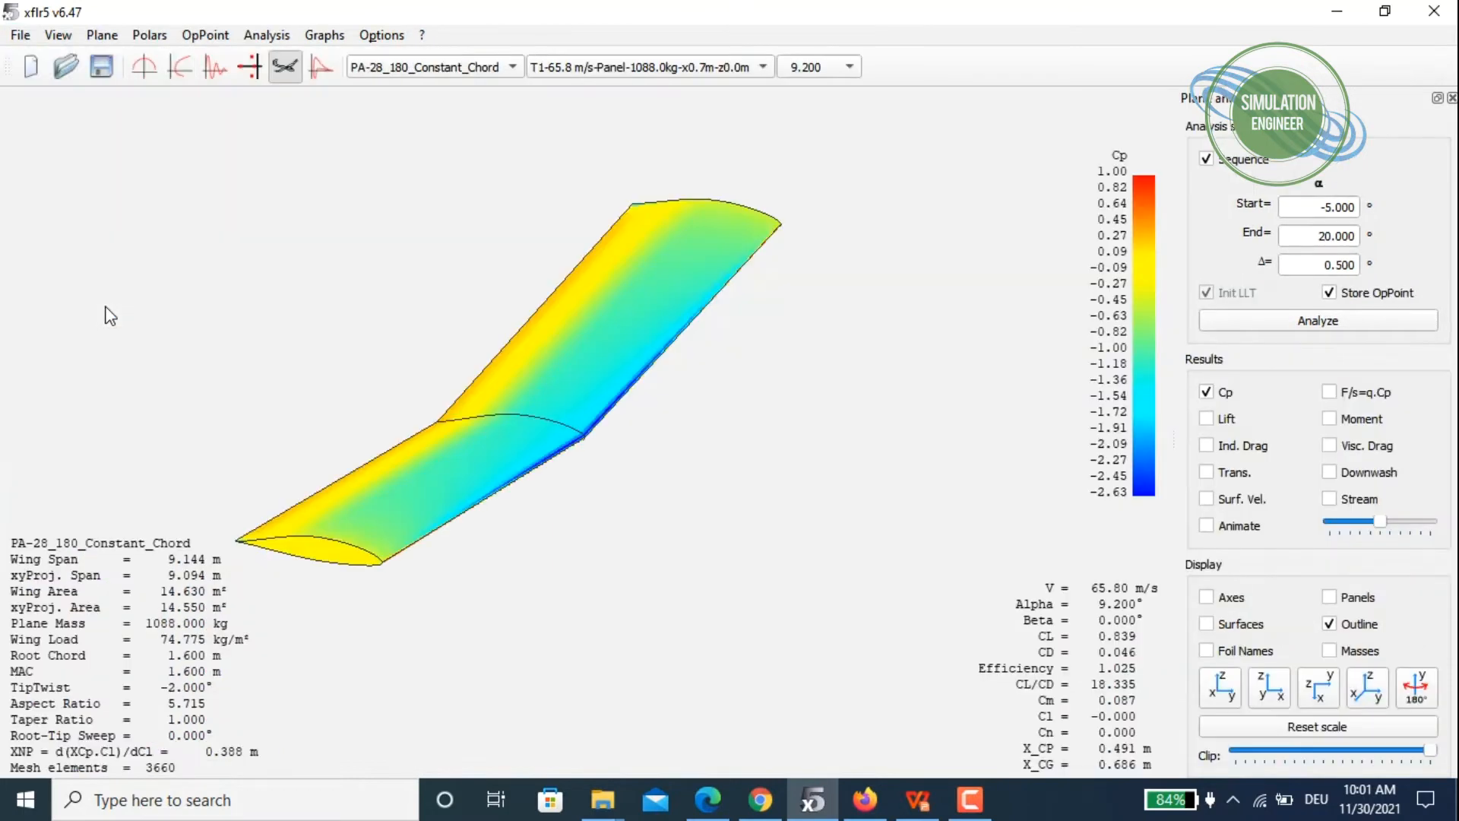
left_click_drag(449, 344, 583, 319)
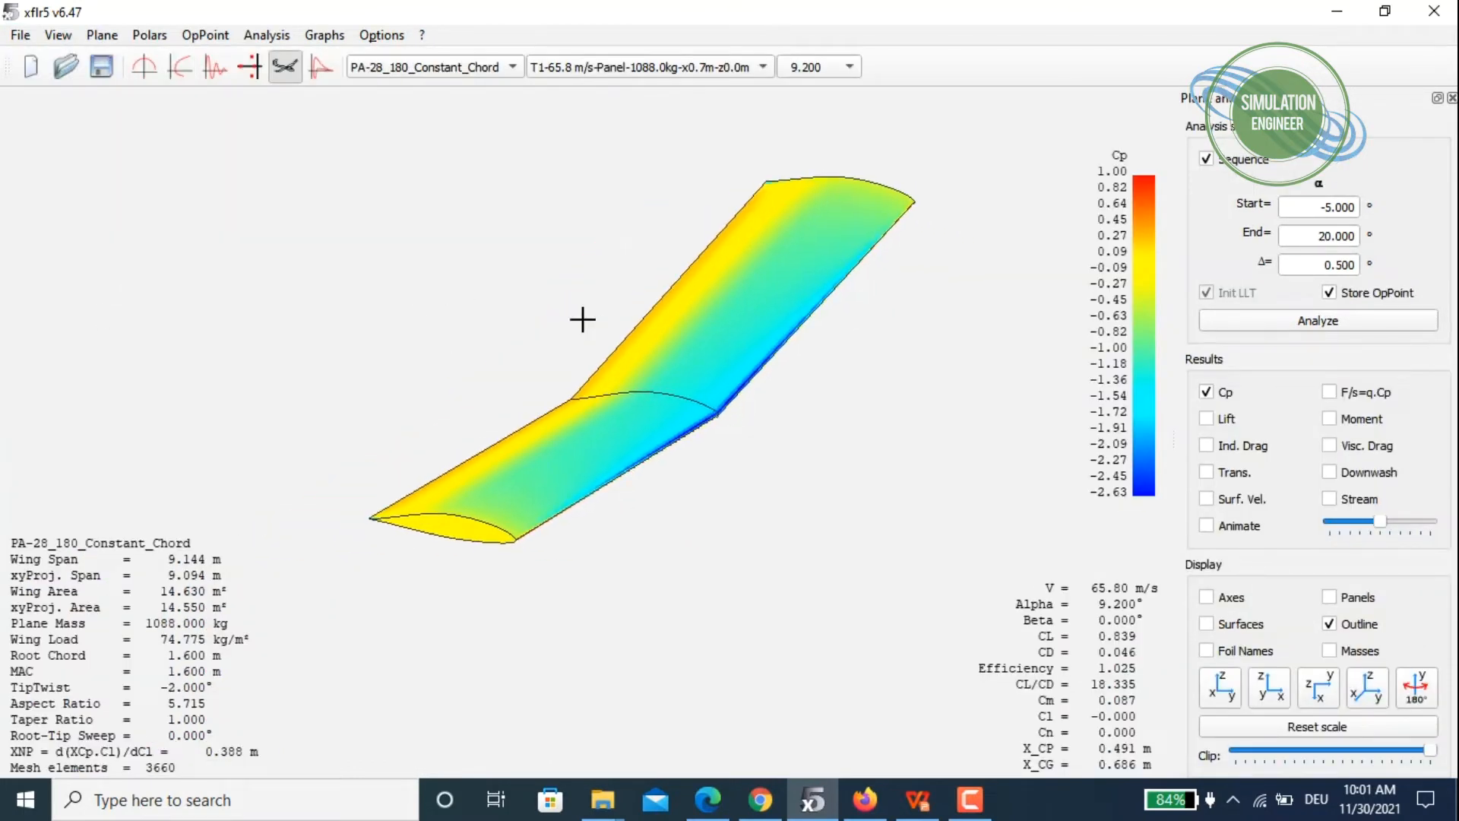
left_click_drag(739, 404, 682, 418)
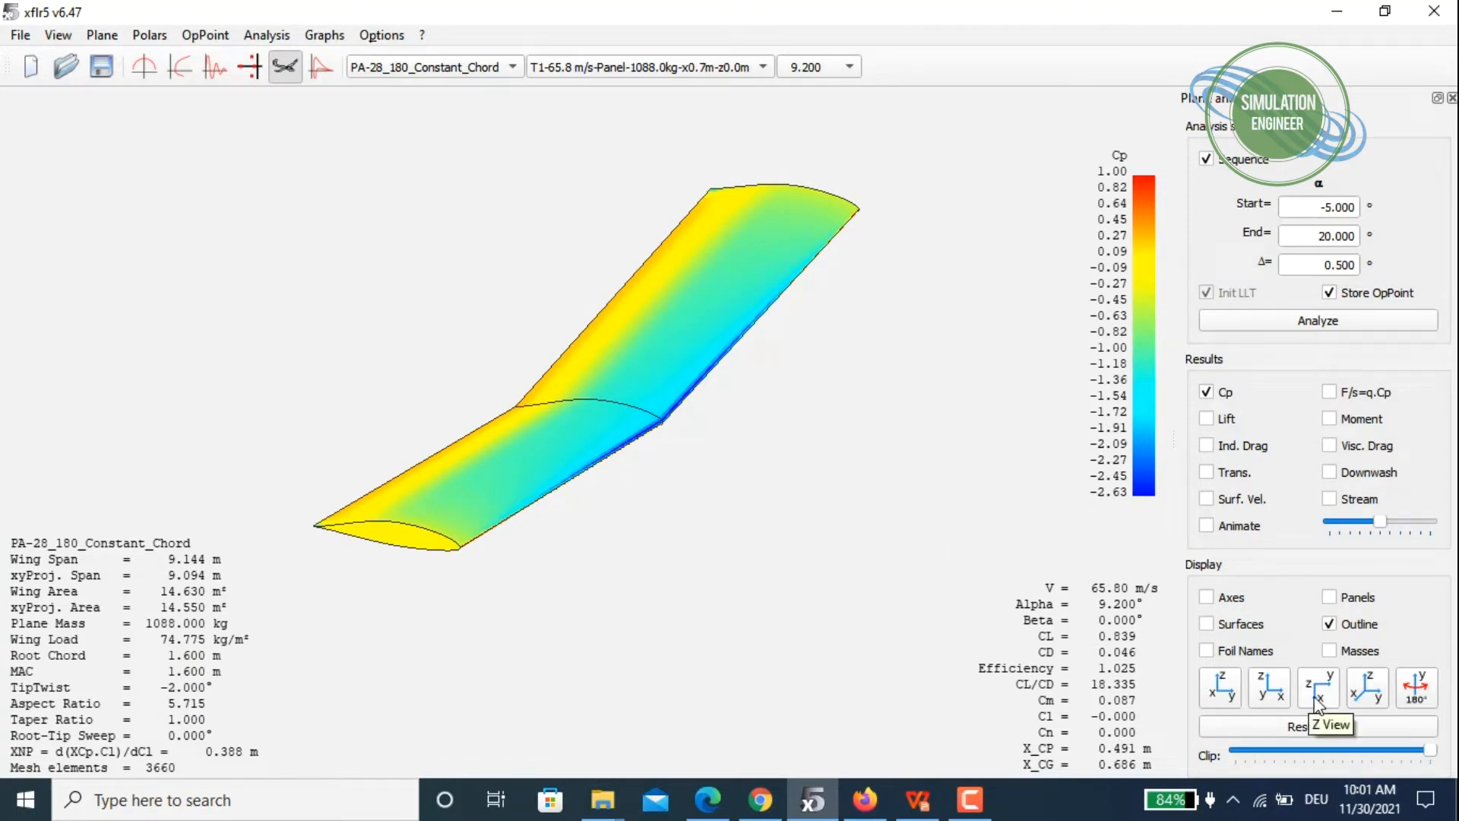
left_click(1232, 697)
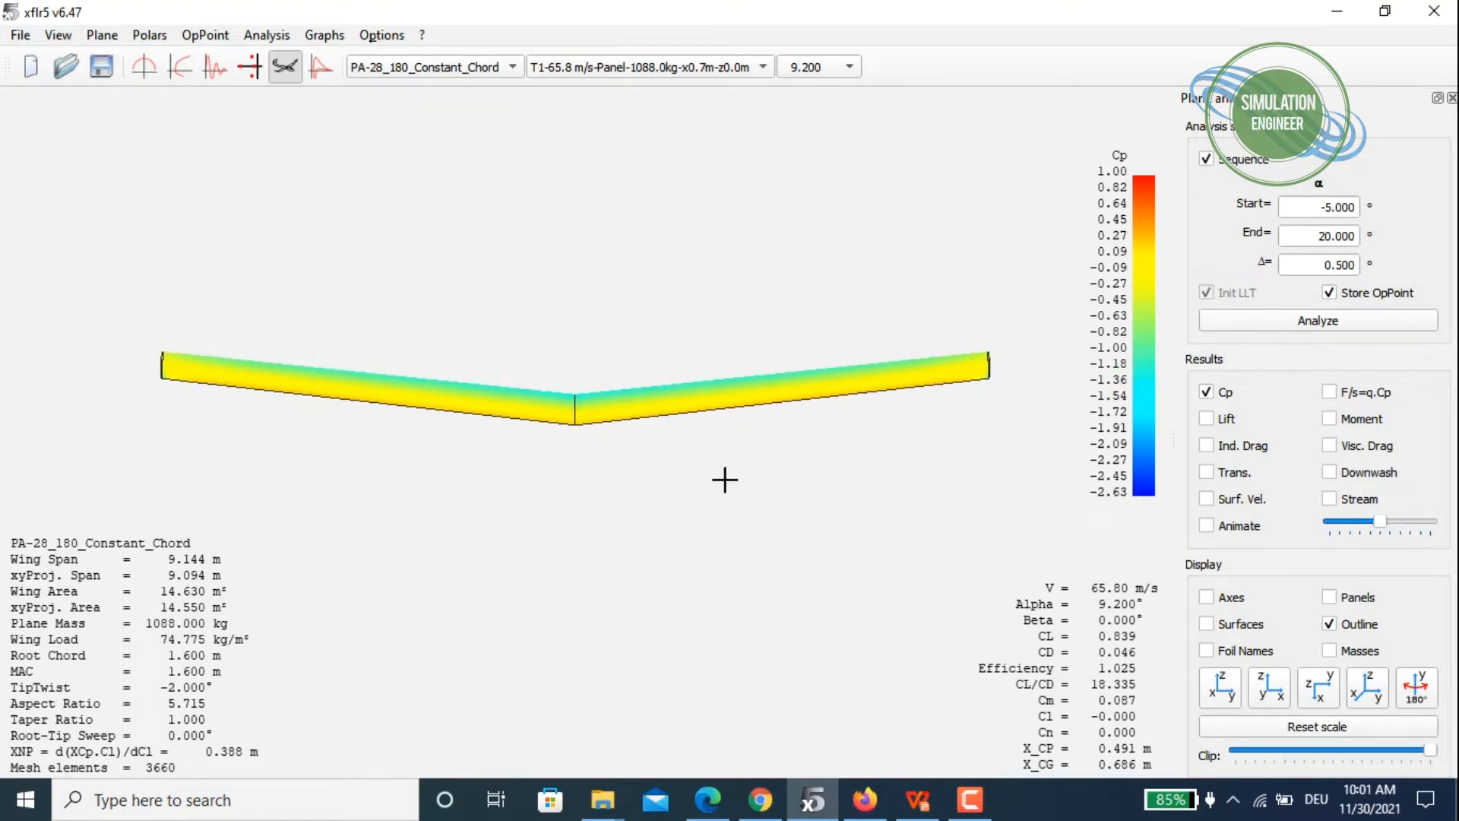
right_click(324, 161)
mouse_move(449, 189)
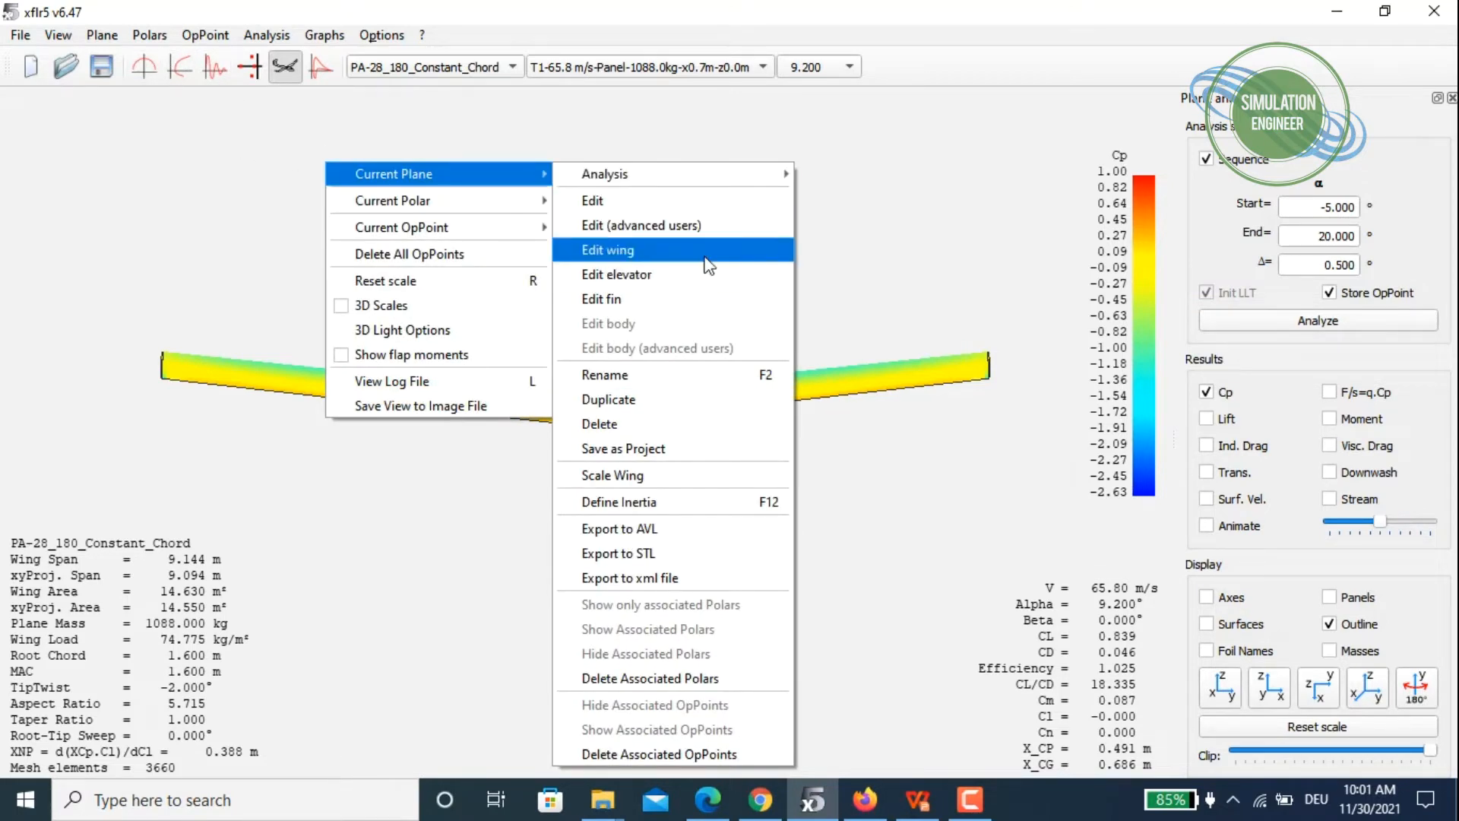
left_click(961, 203)
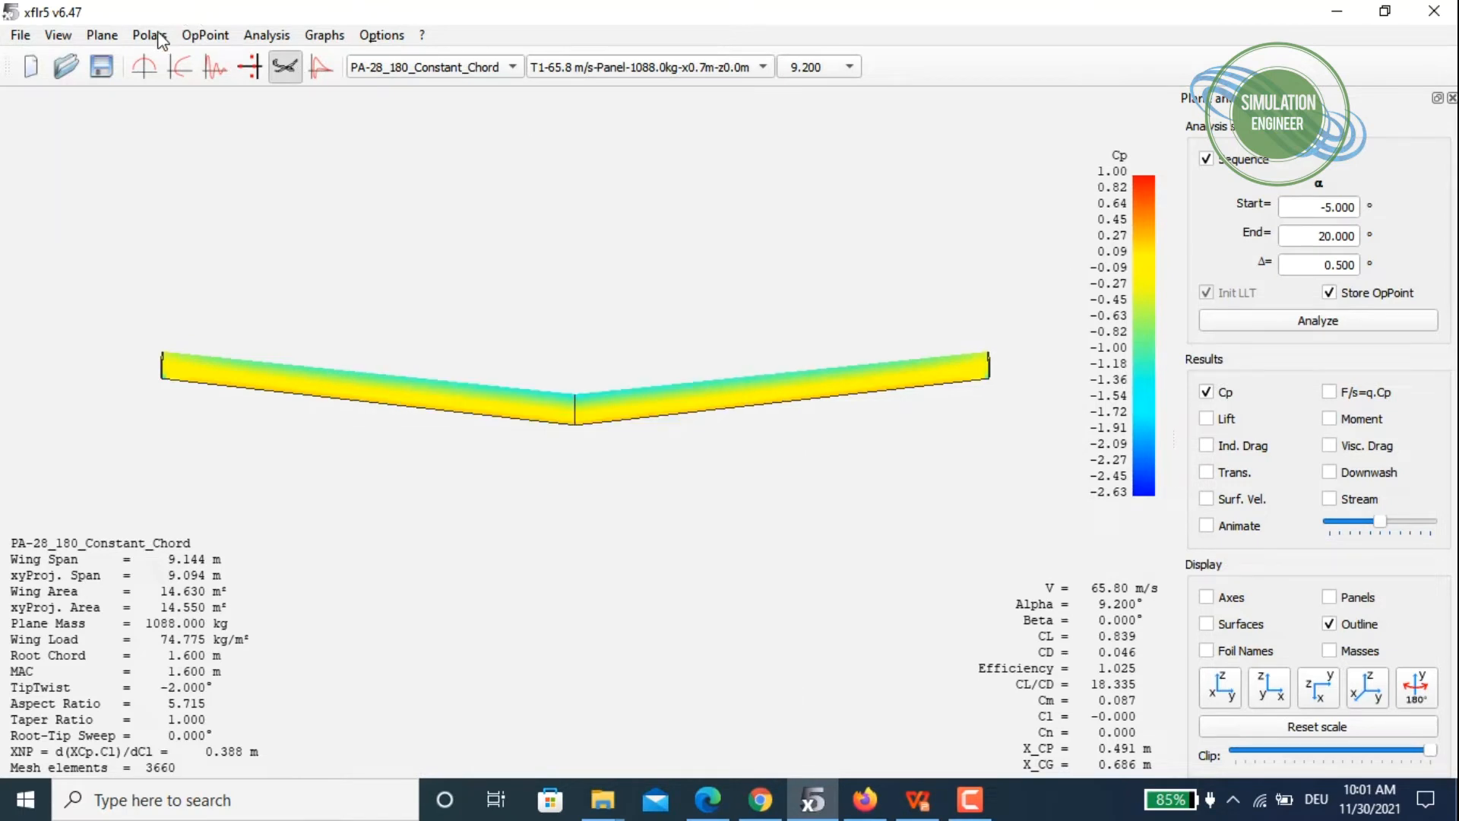
Start defining a new plane without an elevator or fin, check its plane inertia form, and discard the form.
left_click(267, 34)
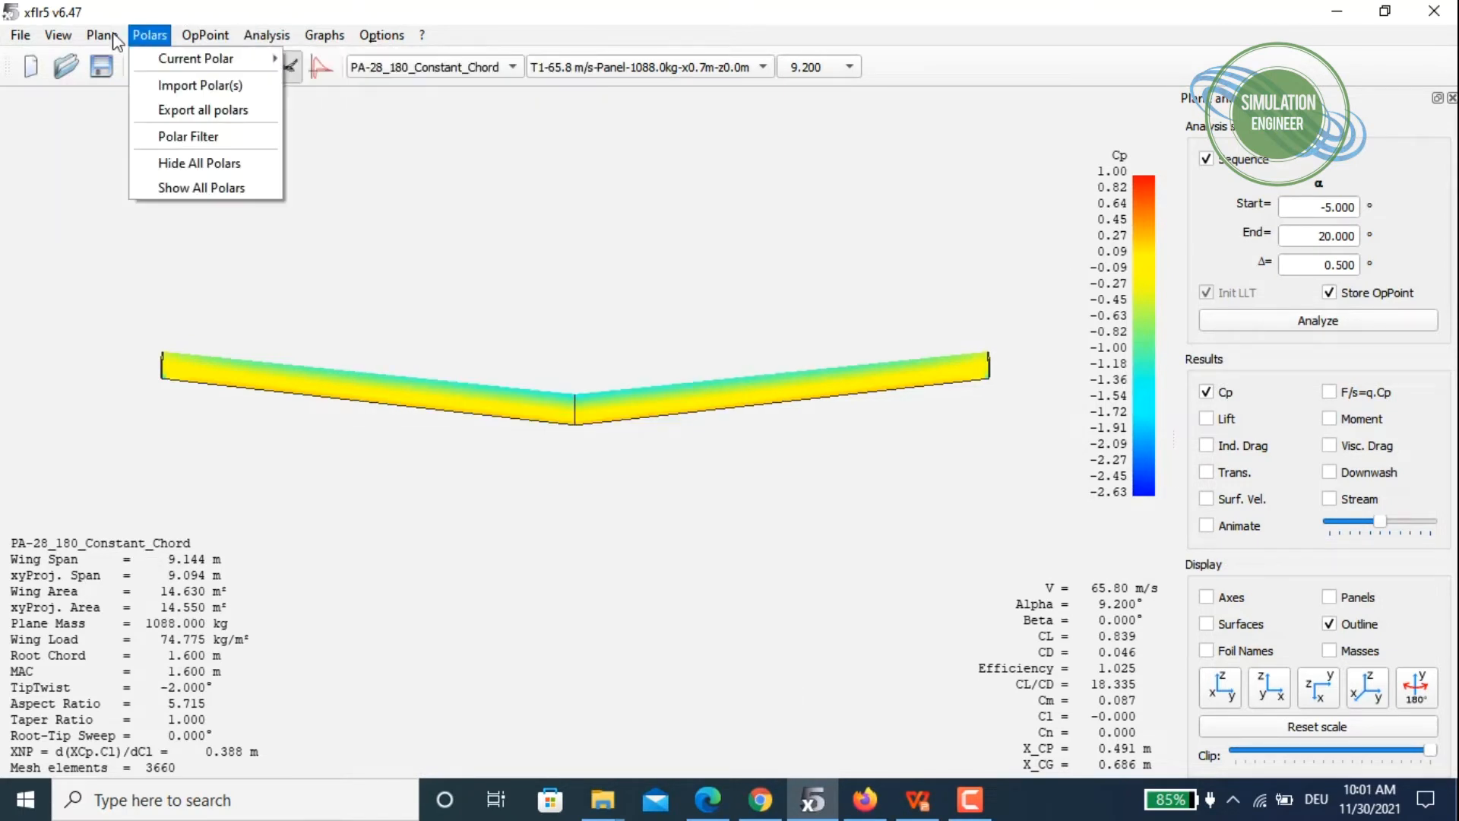
mouse_move(105, 36)
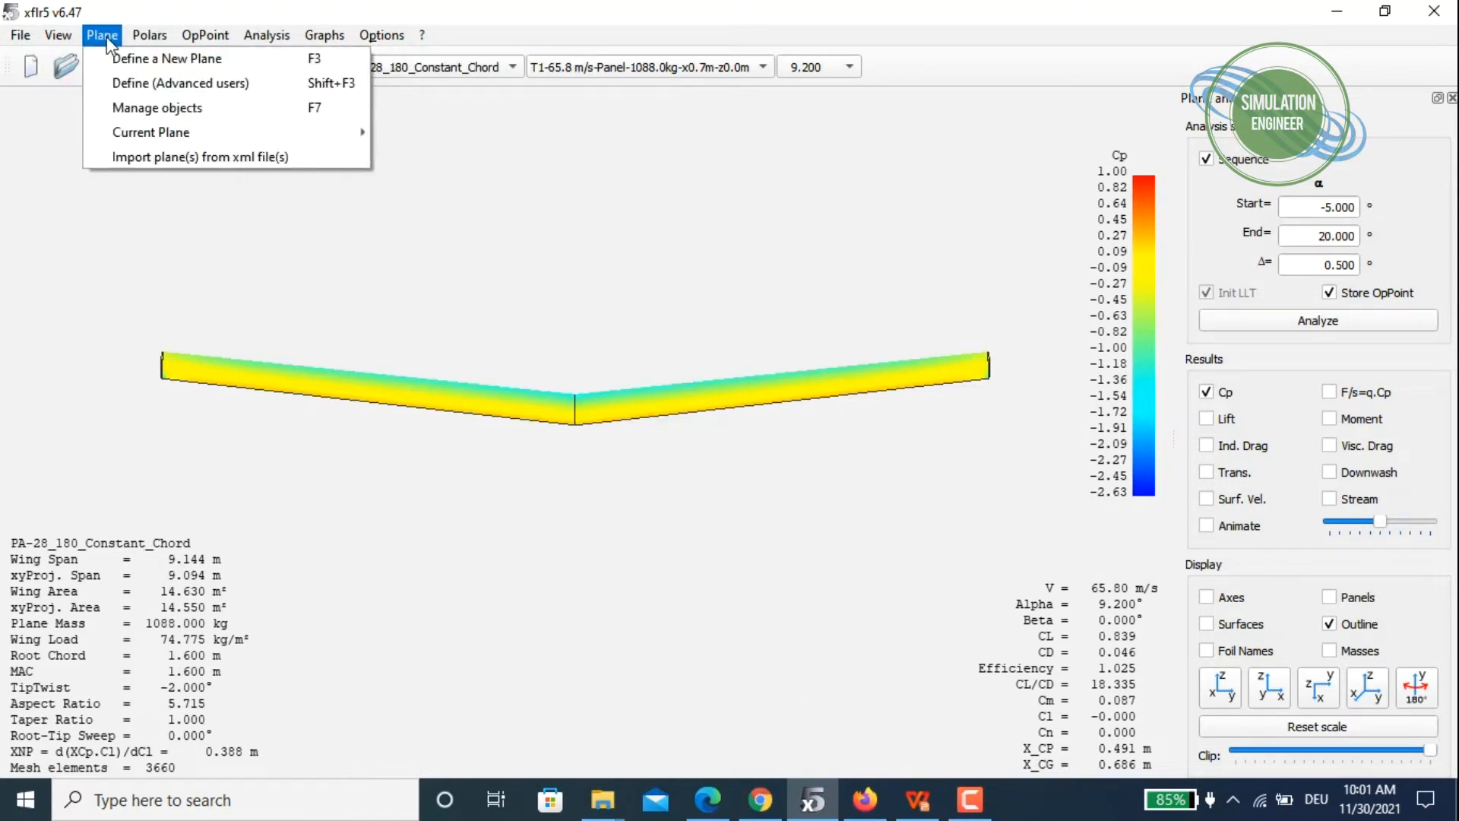
left_click(136, 65)
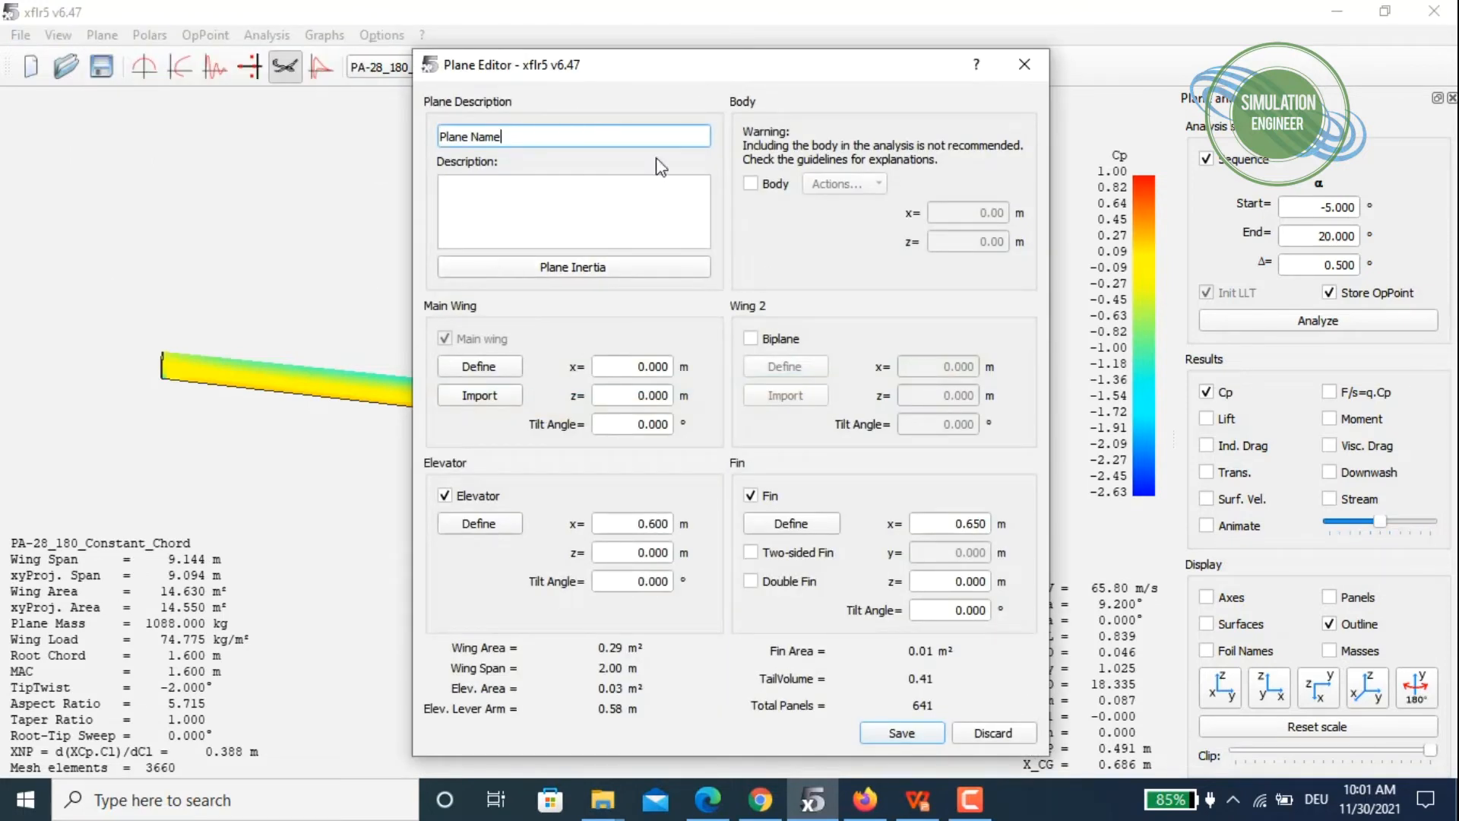
left_click(472, 497)
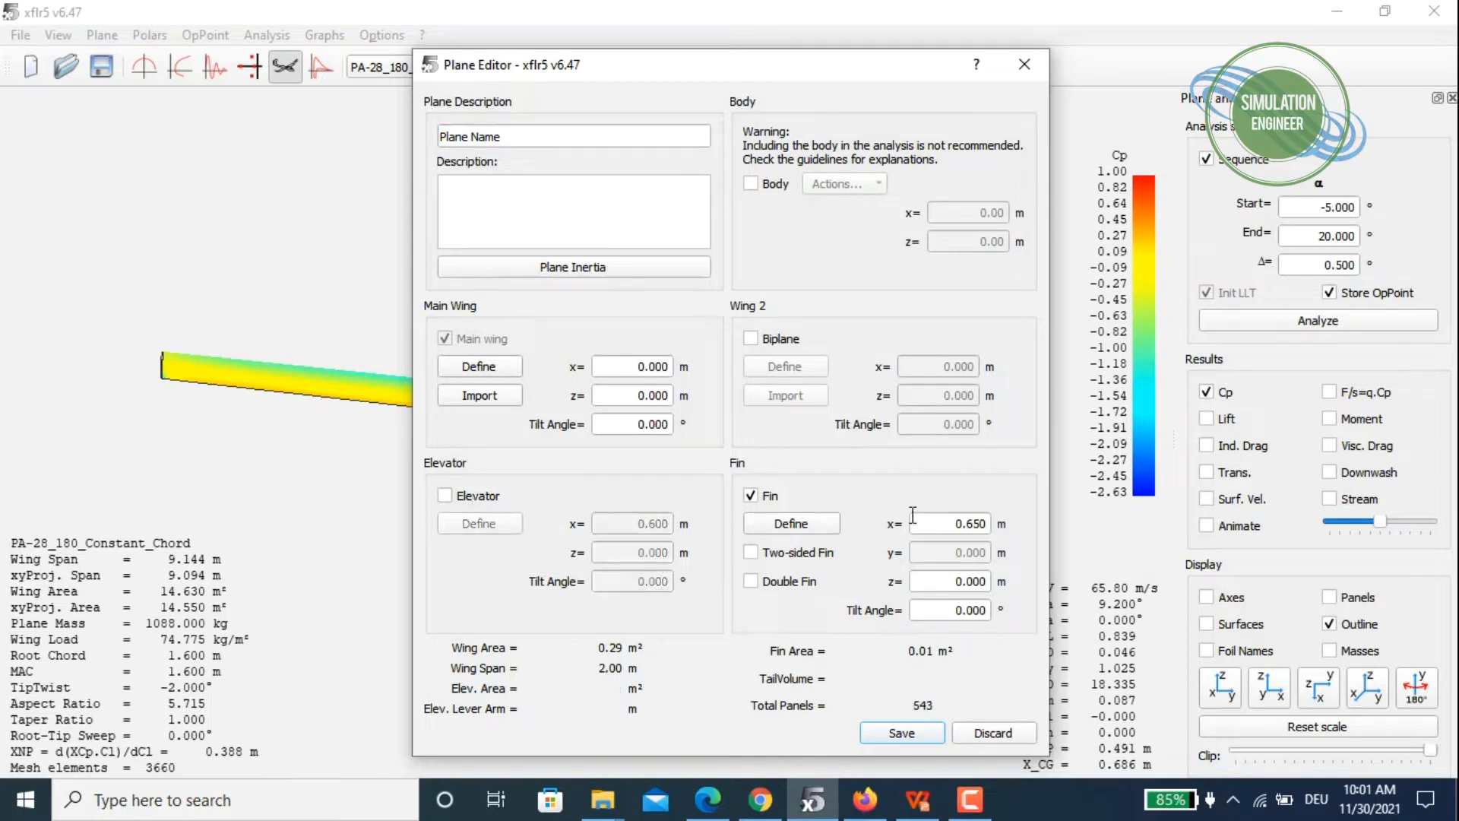
left_click(785, 499)
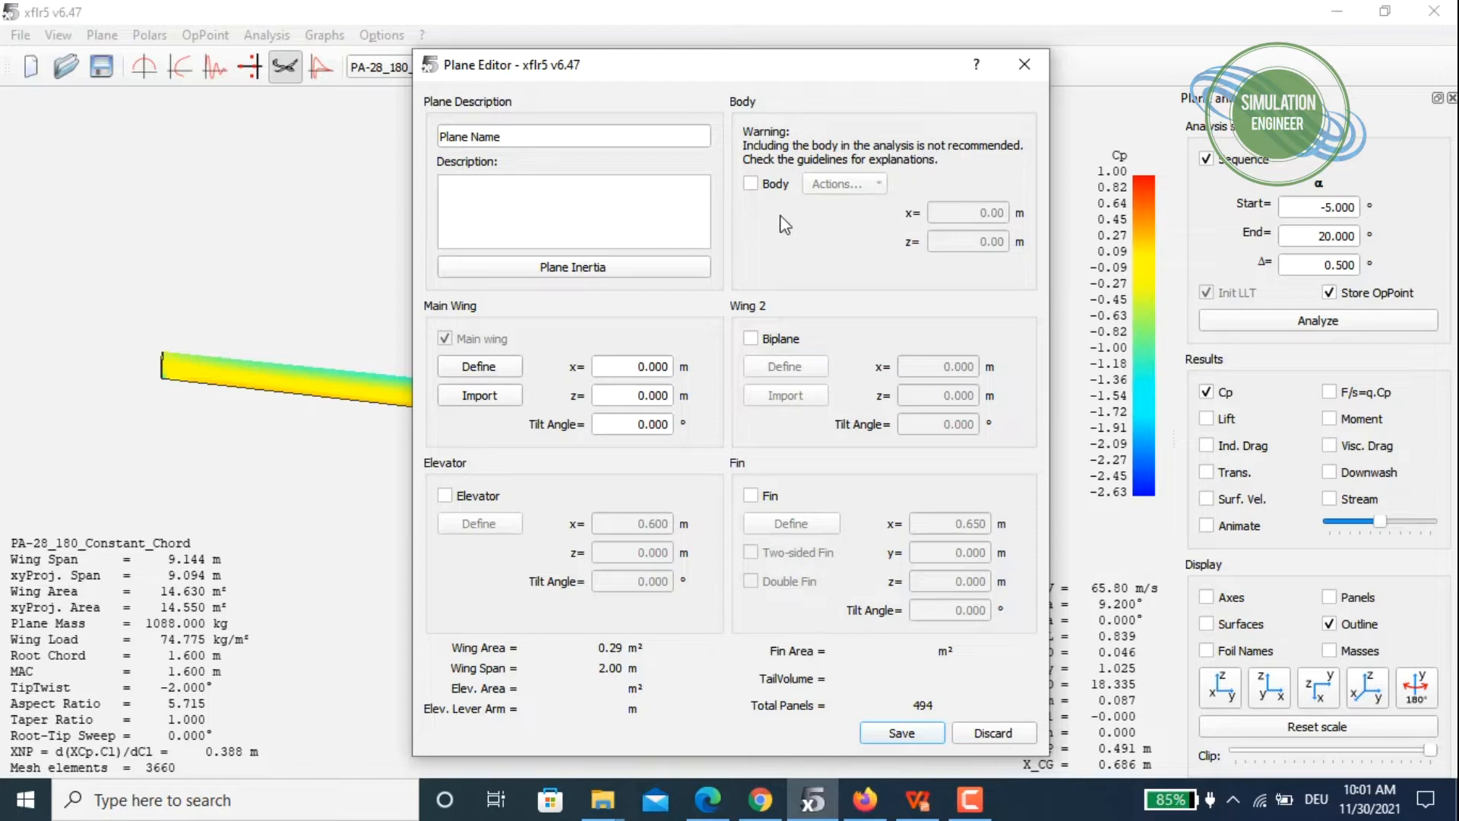
left_click(610, 269)
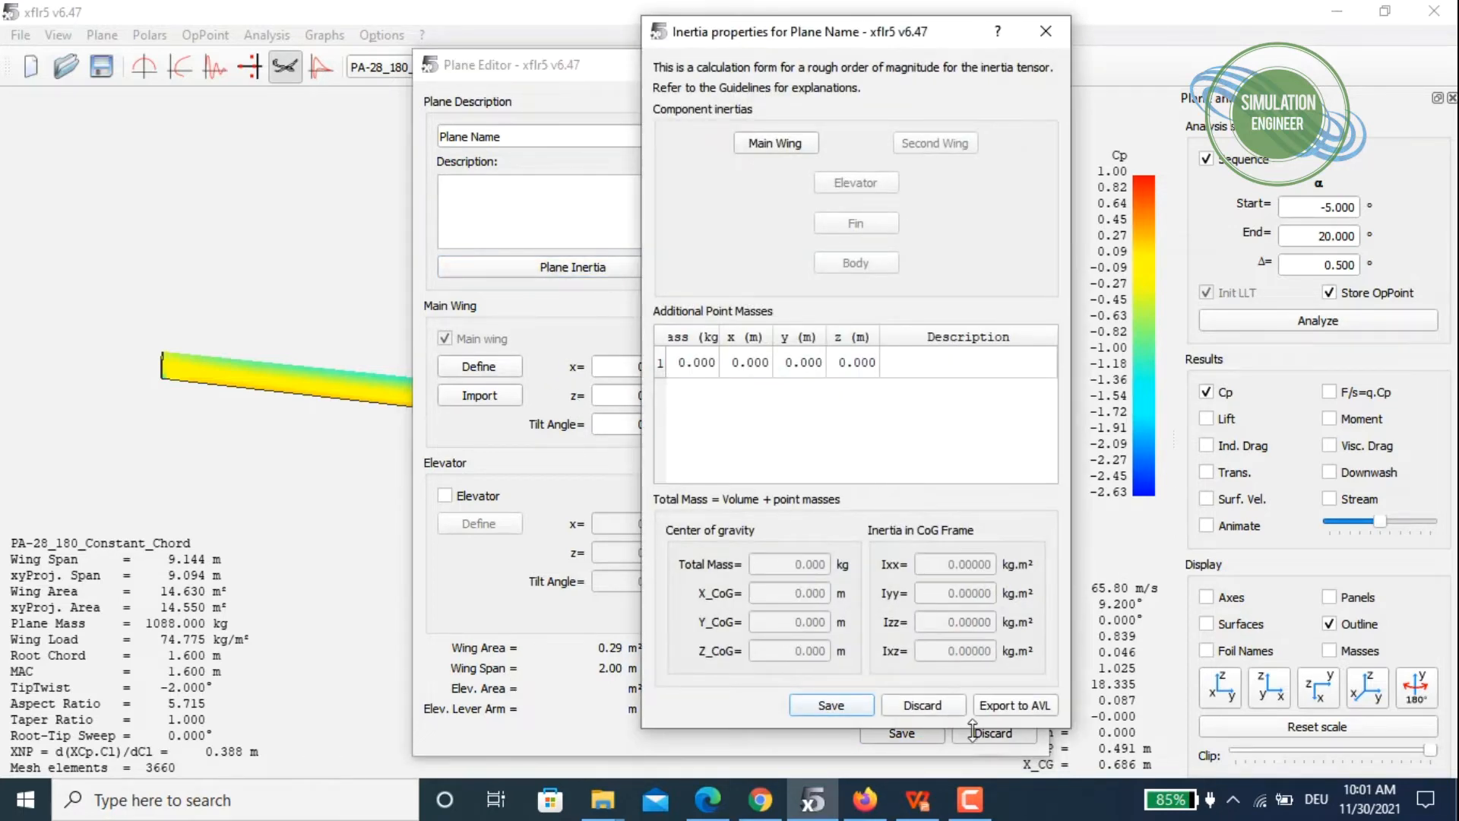
left_click(915, 702)
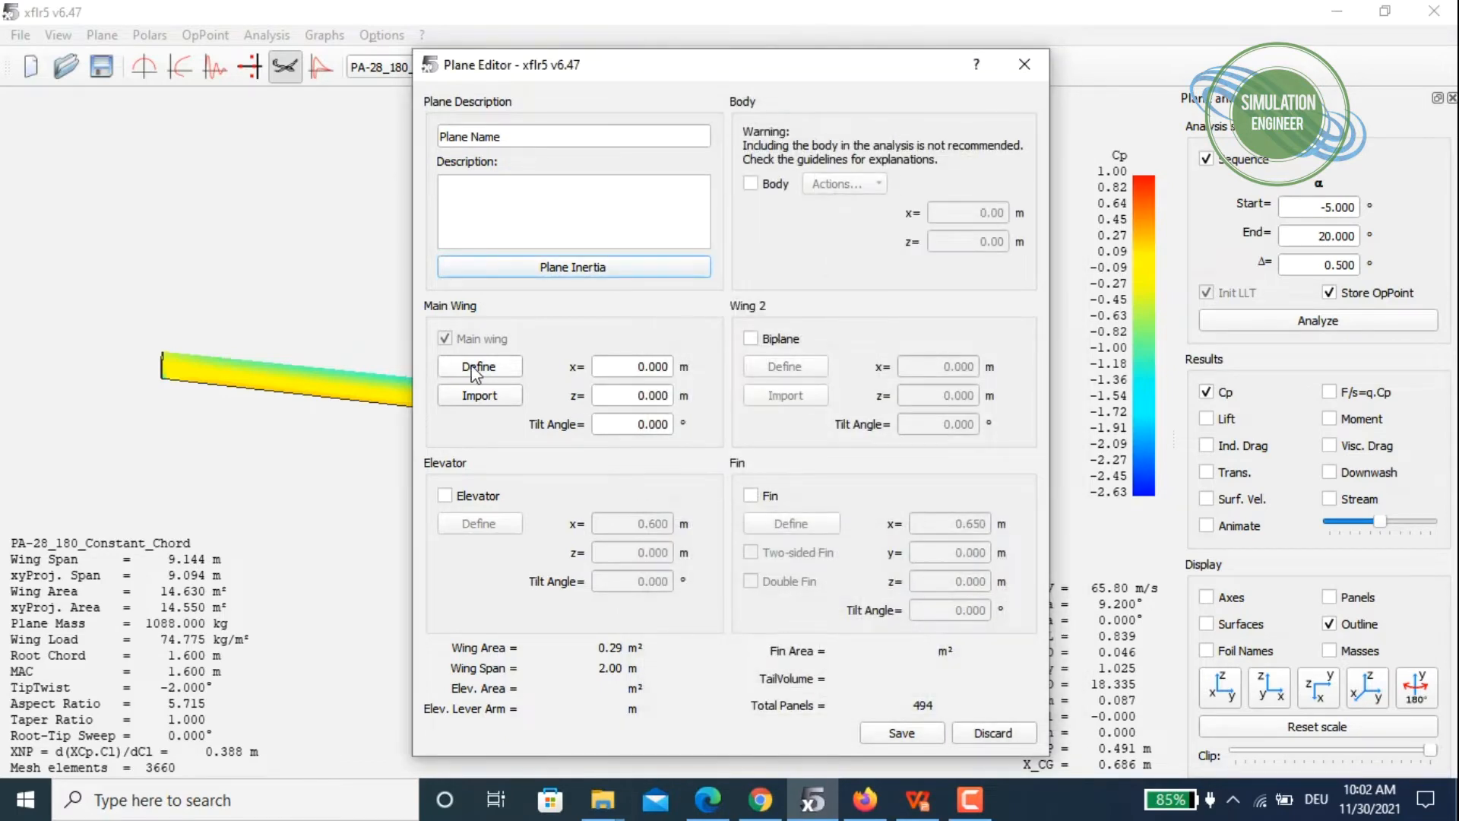
Open the new plane's main wing definition and assign the NACA 65(2)-415 foil to both wing sections.
left_click(478, 368)
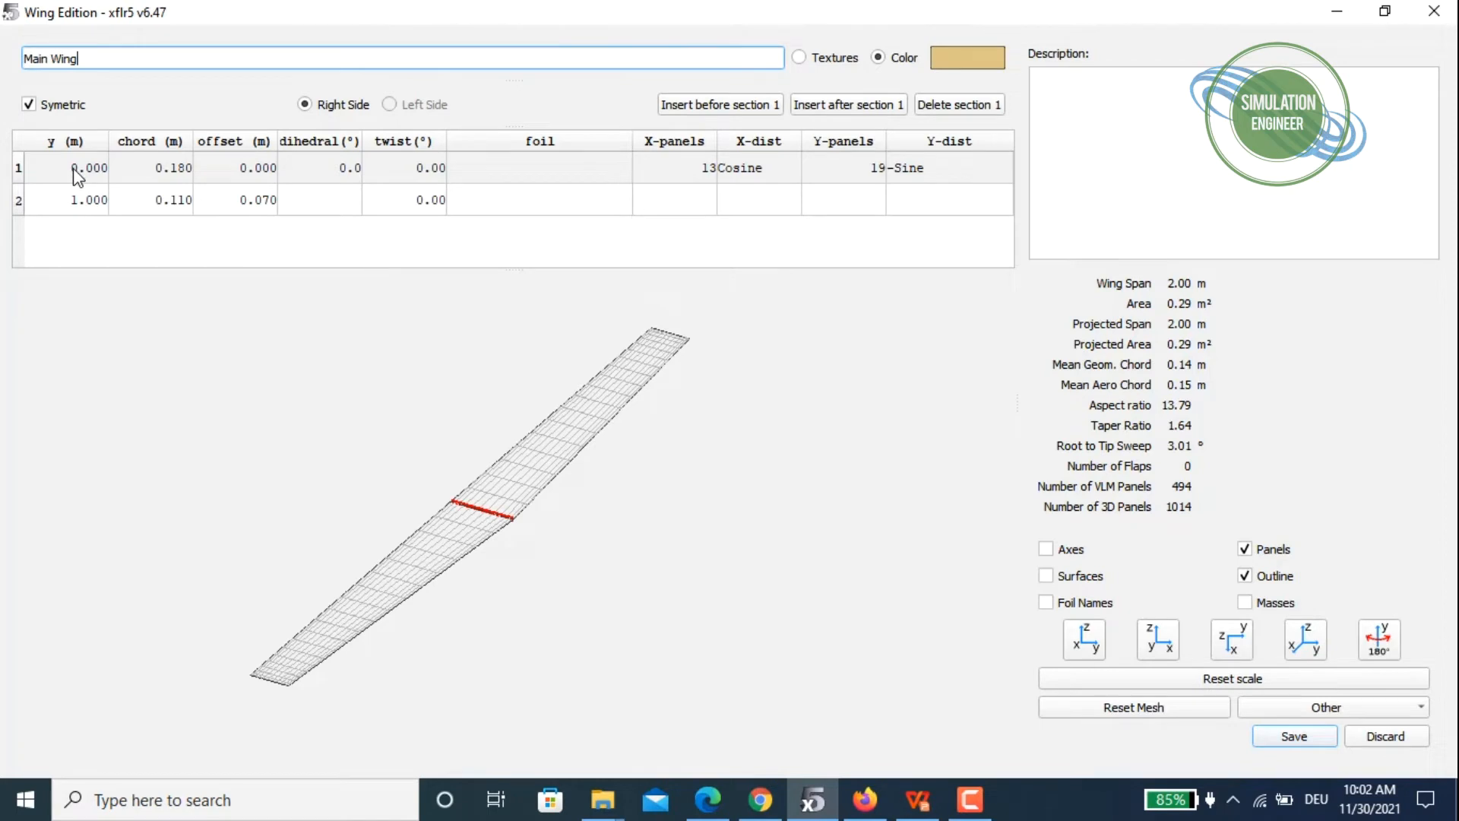
left_click(544, 179)
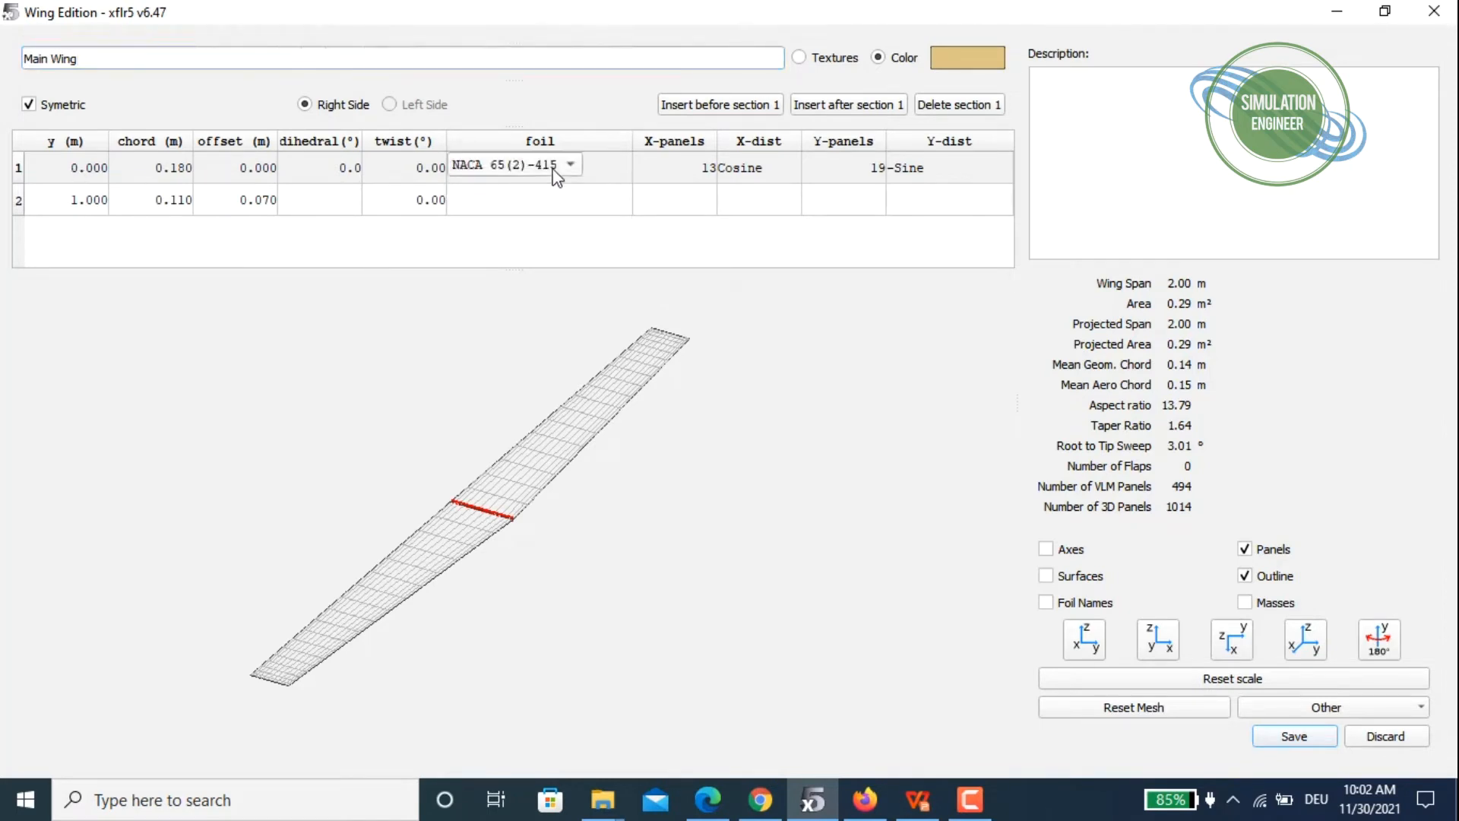
left_click(552, 213)
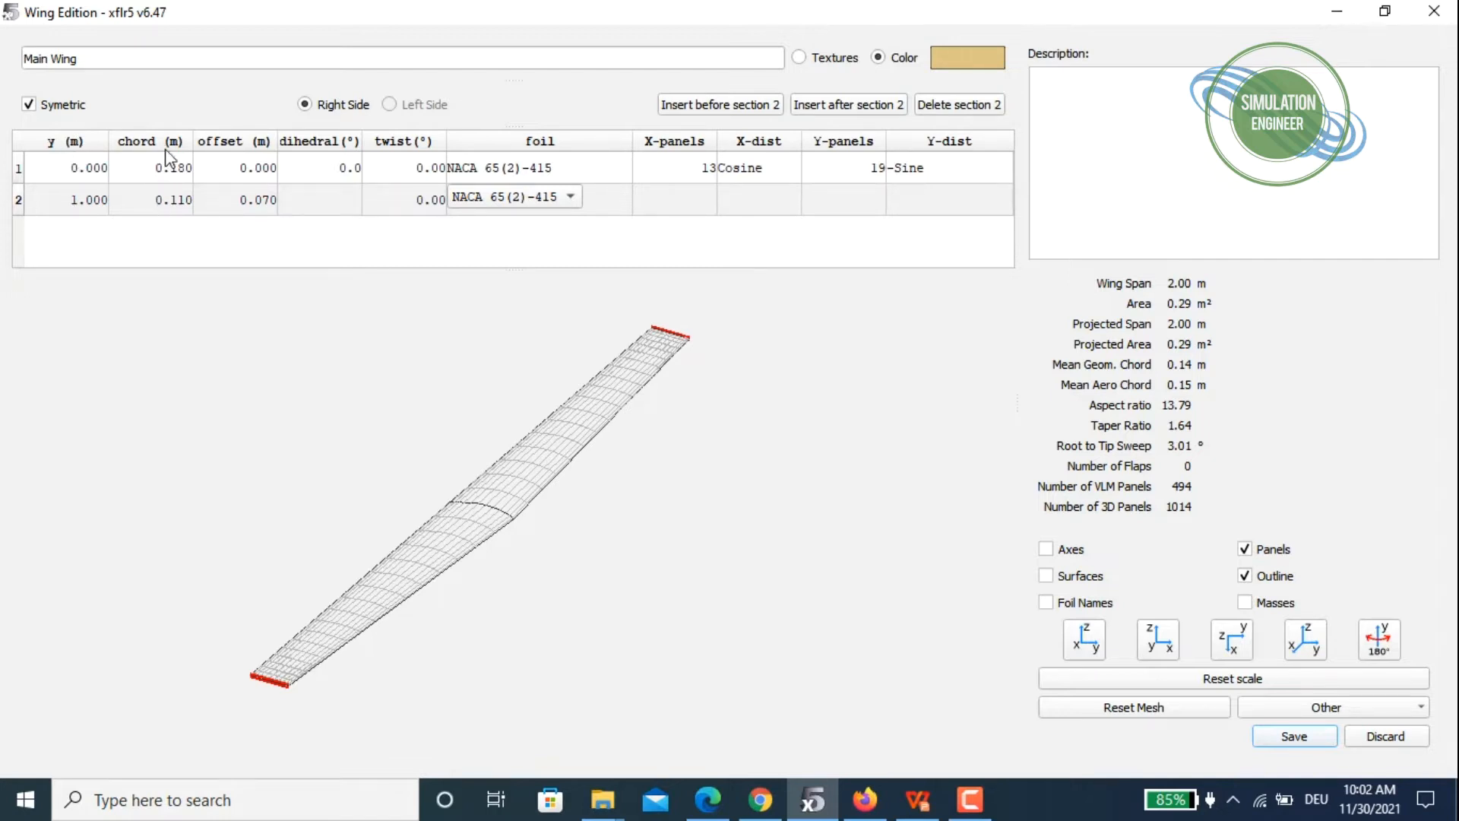
Check the dihedral entries of both wing sections, close the wing definition without saving, and discard the new plane.
left_click(399, 166)
left_click(333, 169)
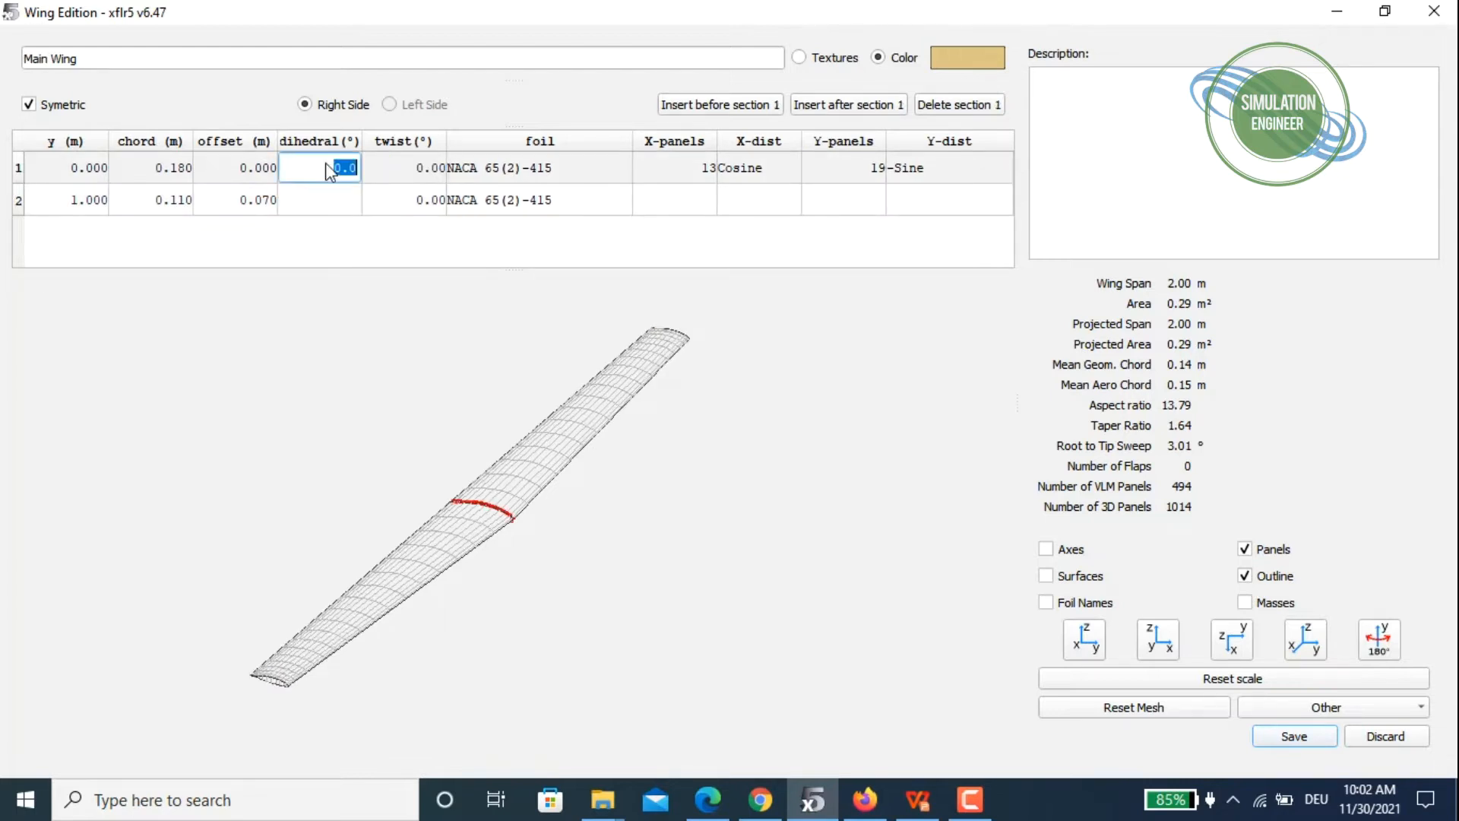
left_click(344, 200)
left_click(400, 199)
left_click(336, 208)
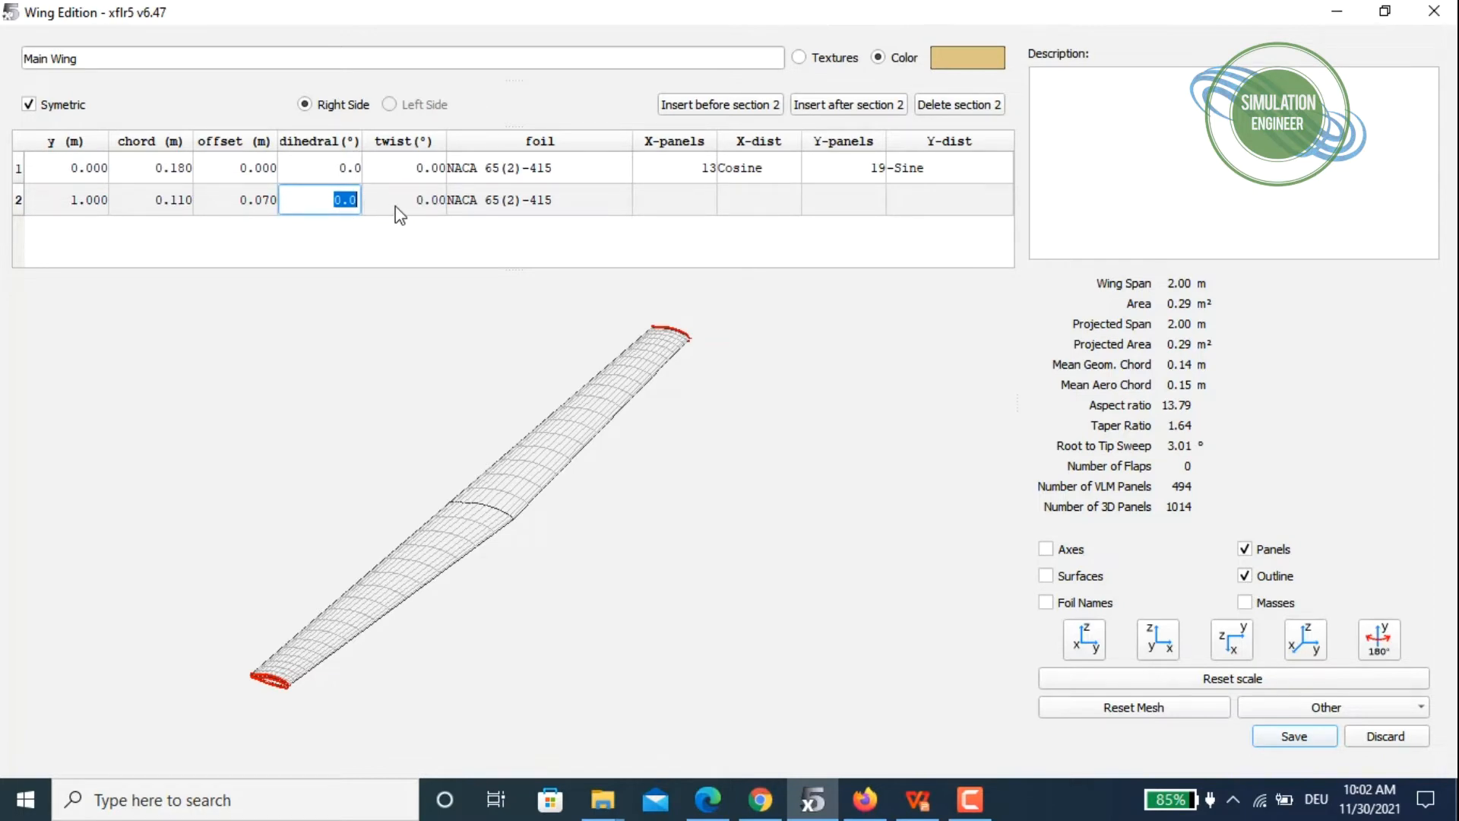
left_click(1434, 11)
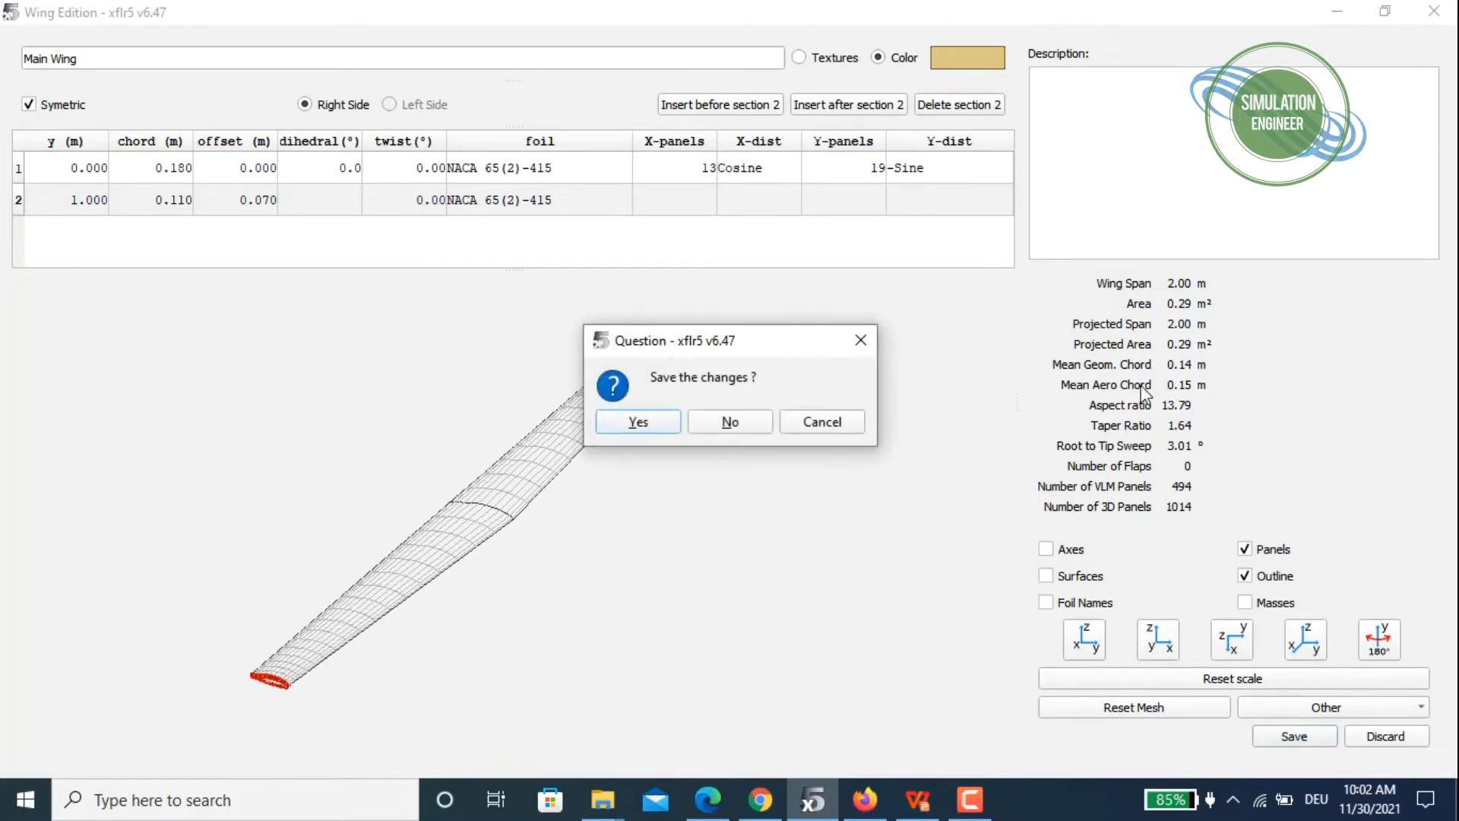
left_click(758, 426)
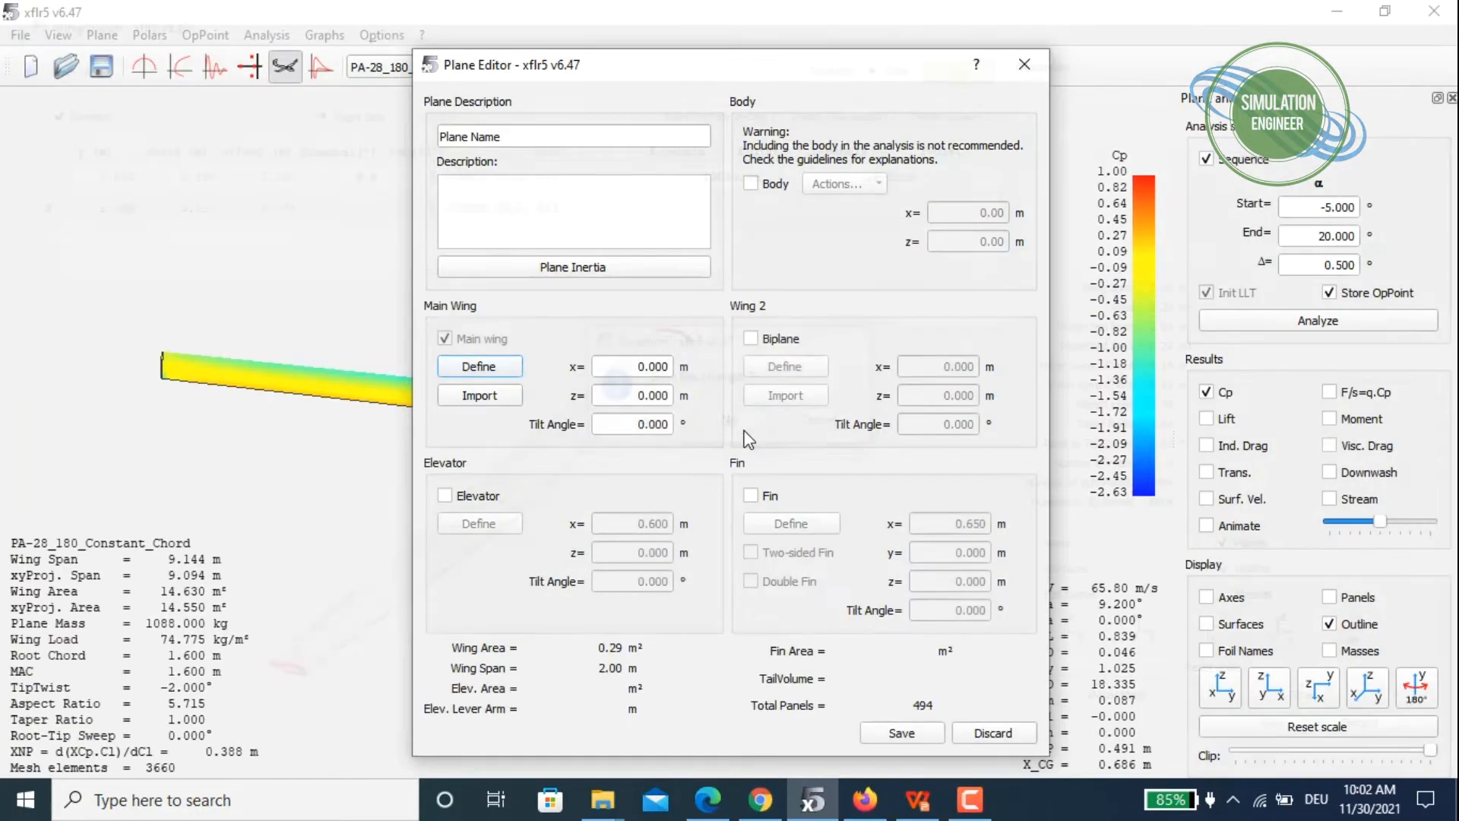
left_click(994, 733)
left_click(733, 438)
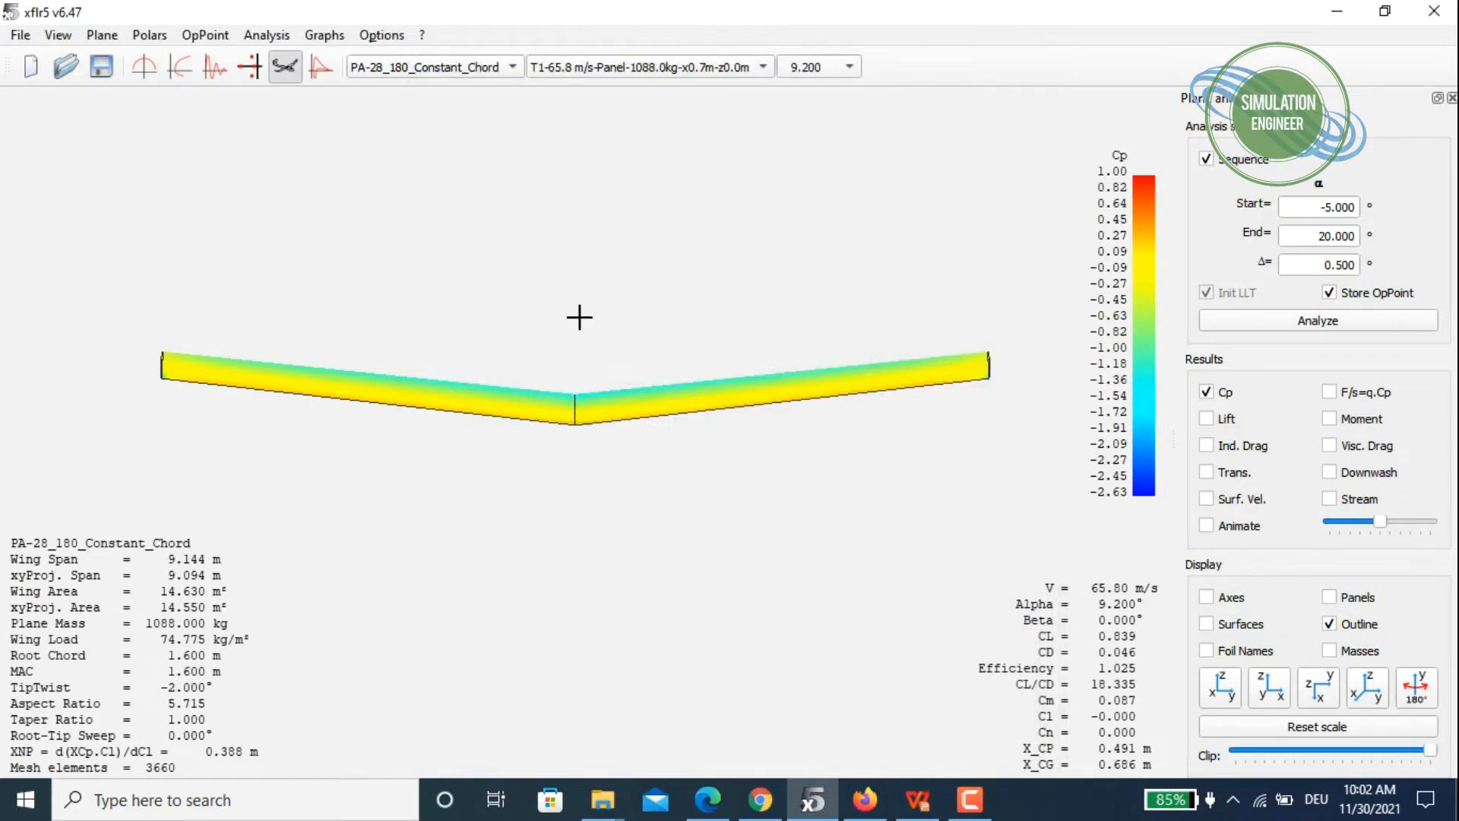
Open the main wing definition of PA-28_180_Constant_Chord and examine its section table and meshed geometry from the front.
right_click(371, 124)
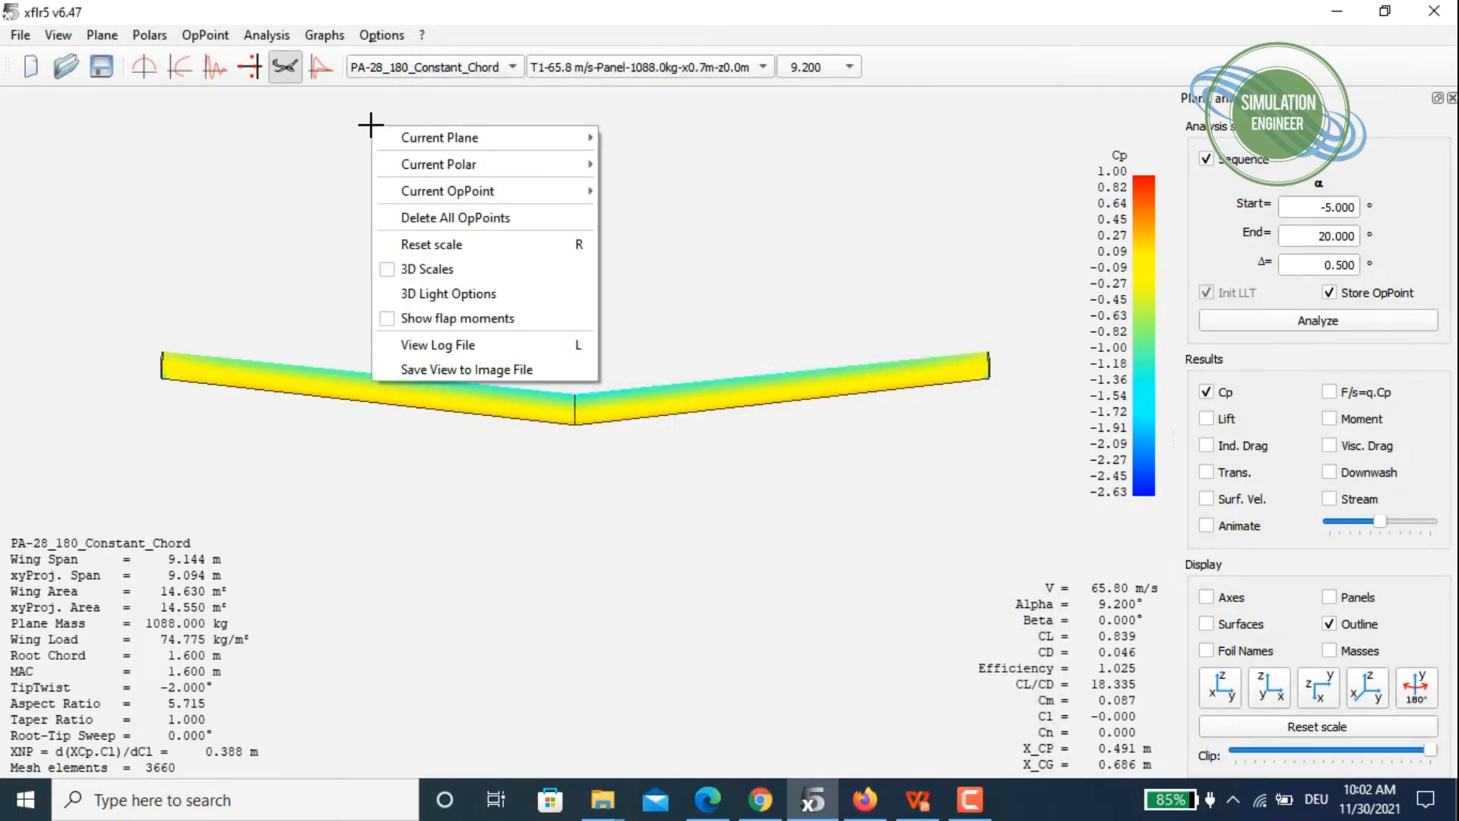
left_click(338, 161)
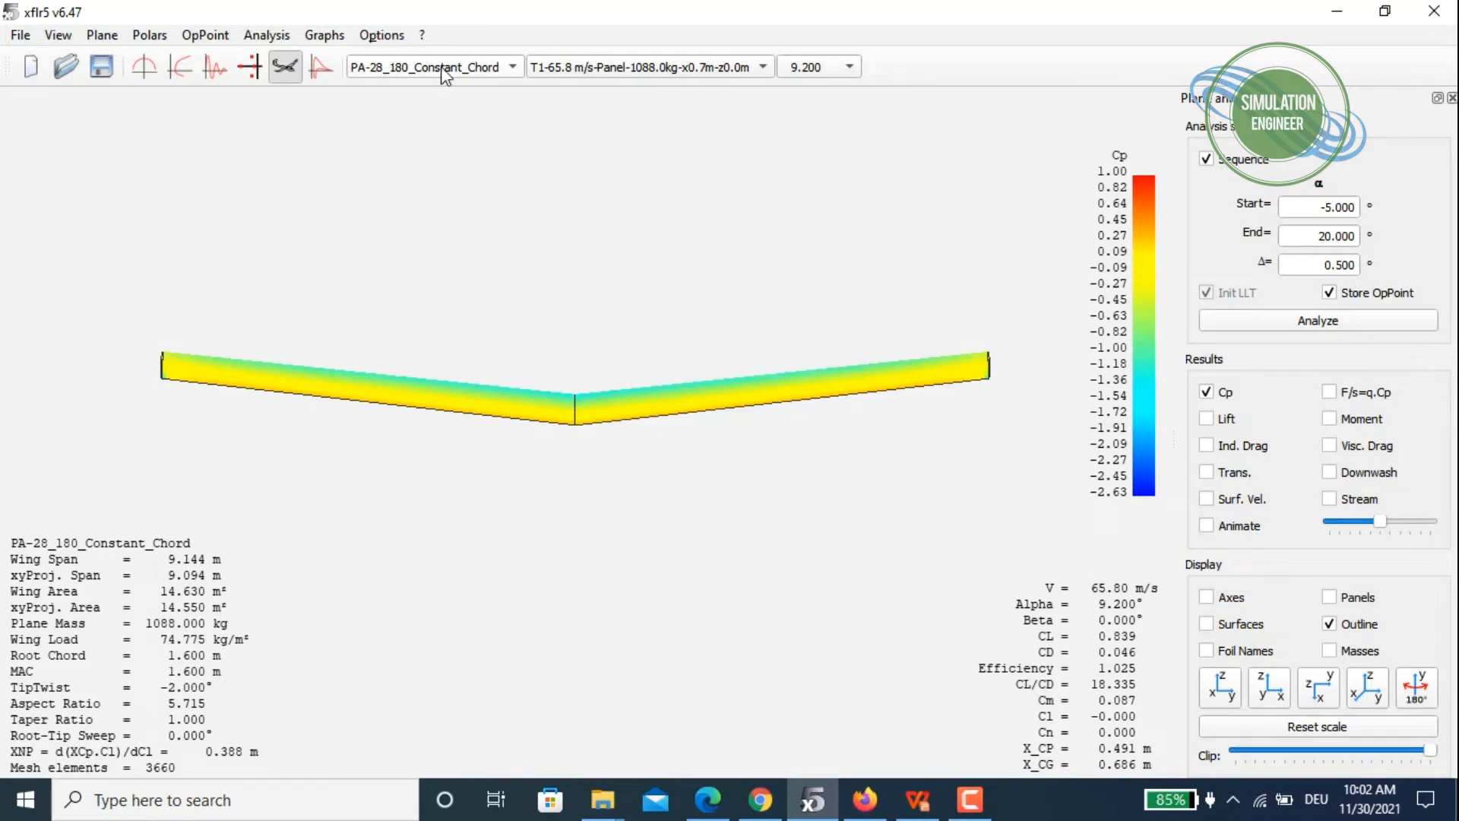
right_click(429, 170)
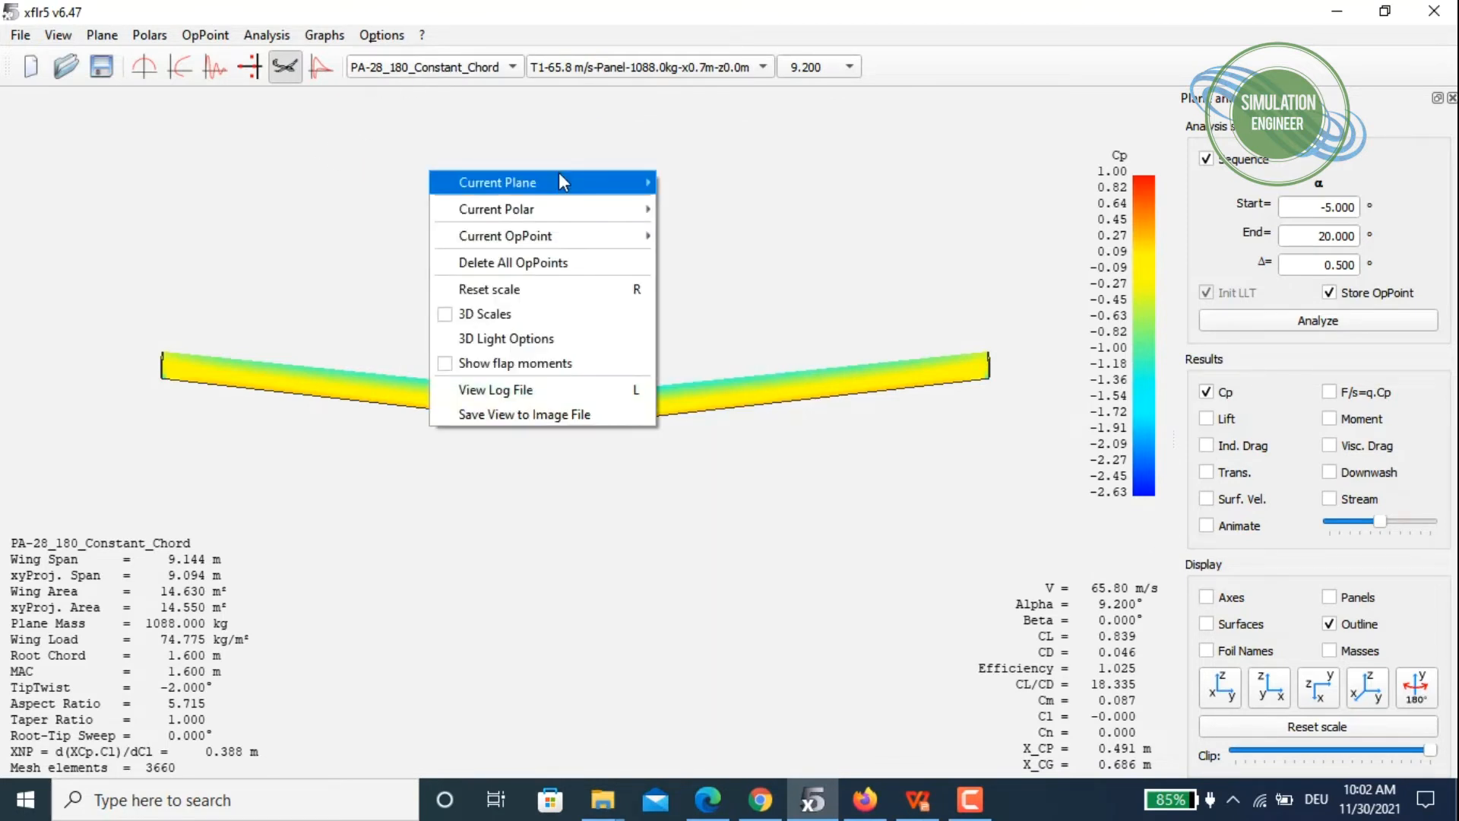
mouse_move(563, 182)
left_click(417, 160)
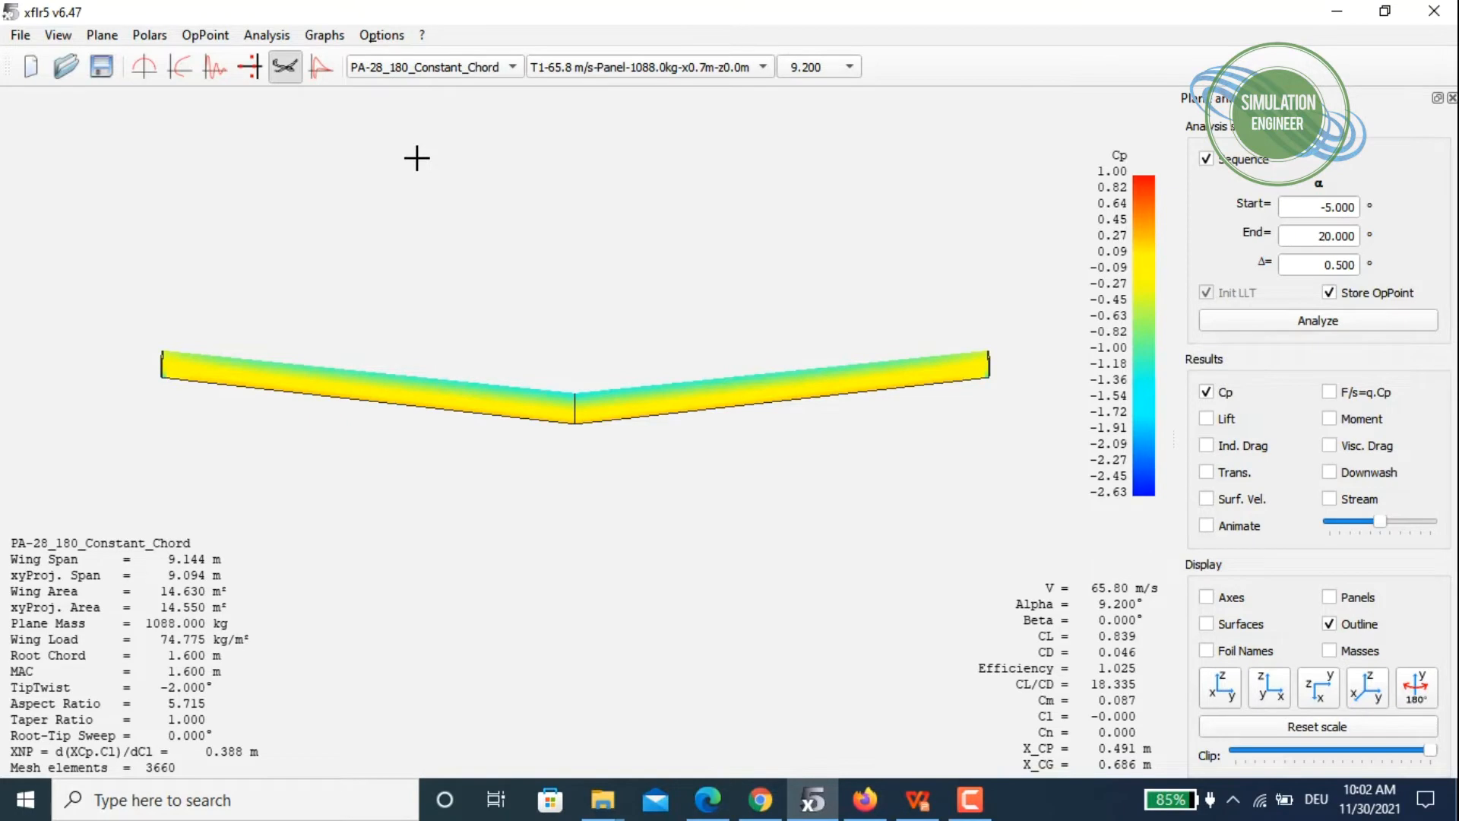
right_click(417, 158)
mouse_move(545, 159)
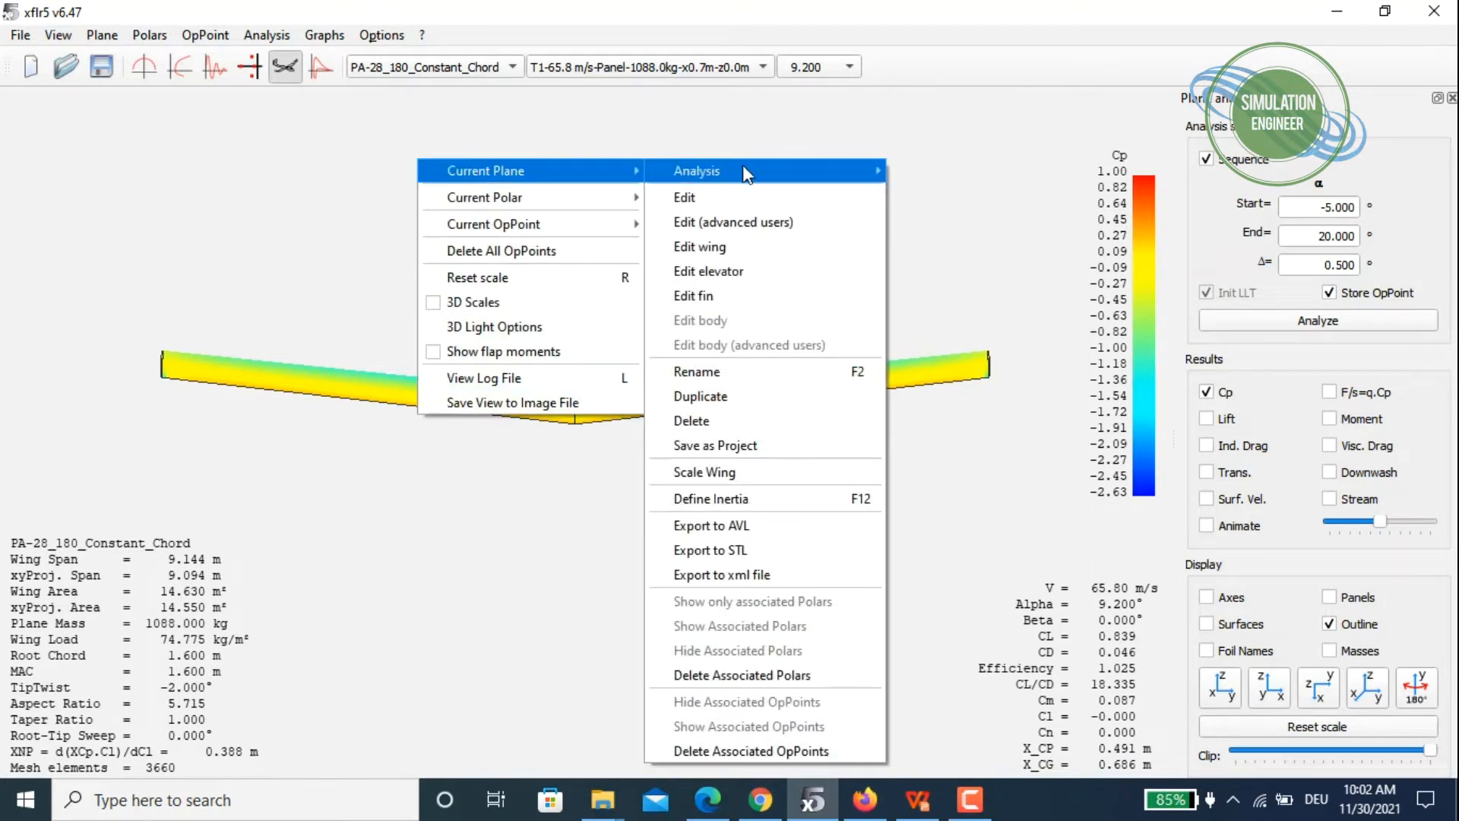
mouse_move(748, 173)
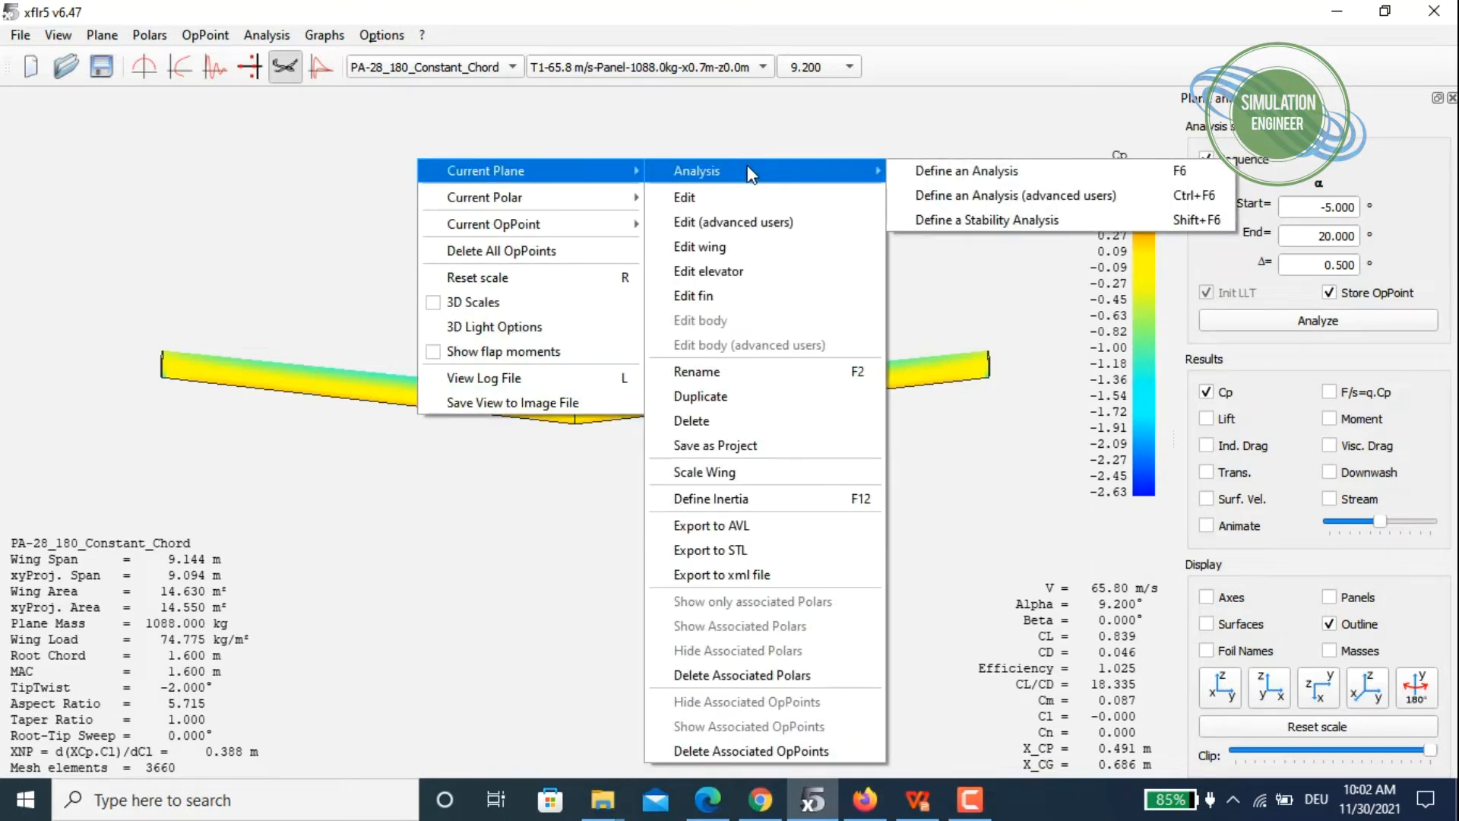
left_click(747, 248)
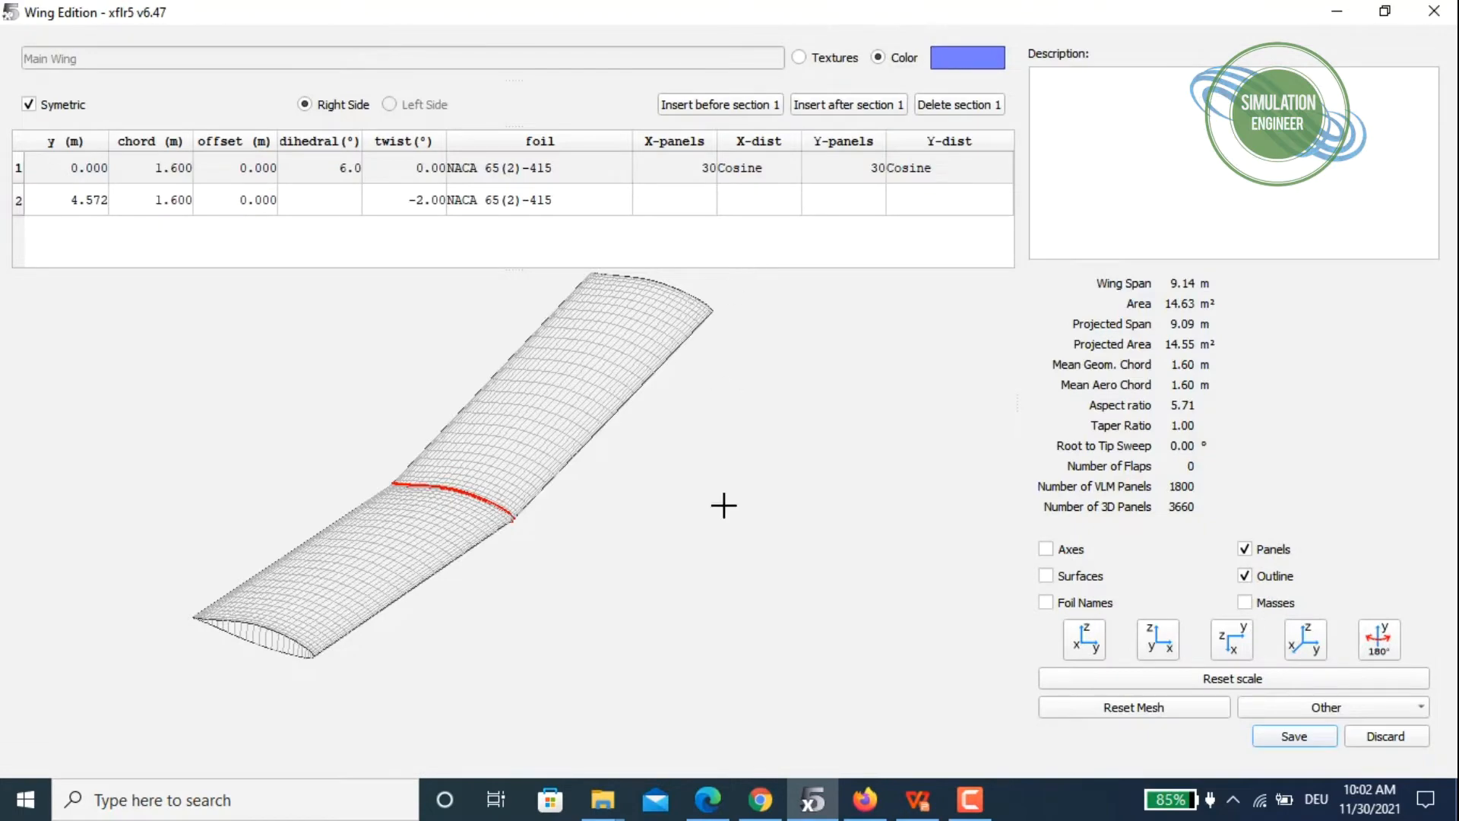
left_click_drag(622, 459, 658, 527)
left_click_drag(632, 591, 573, 547)
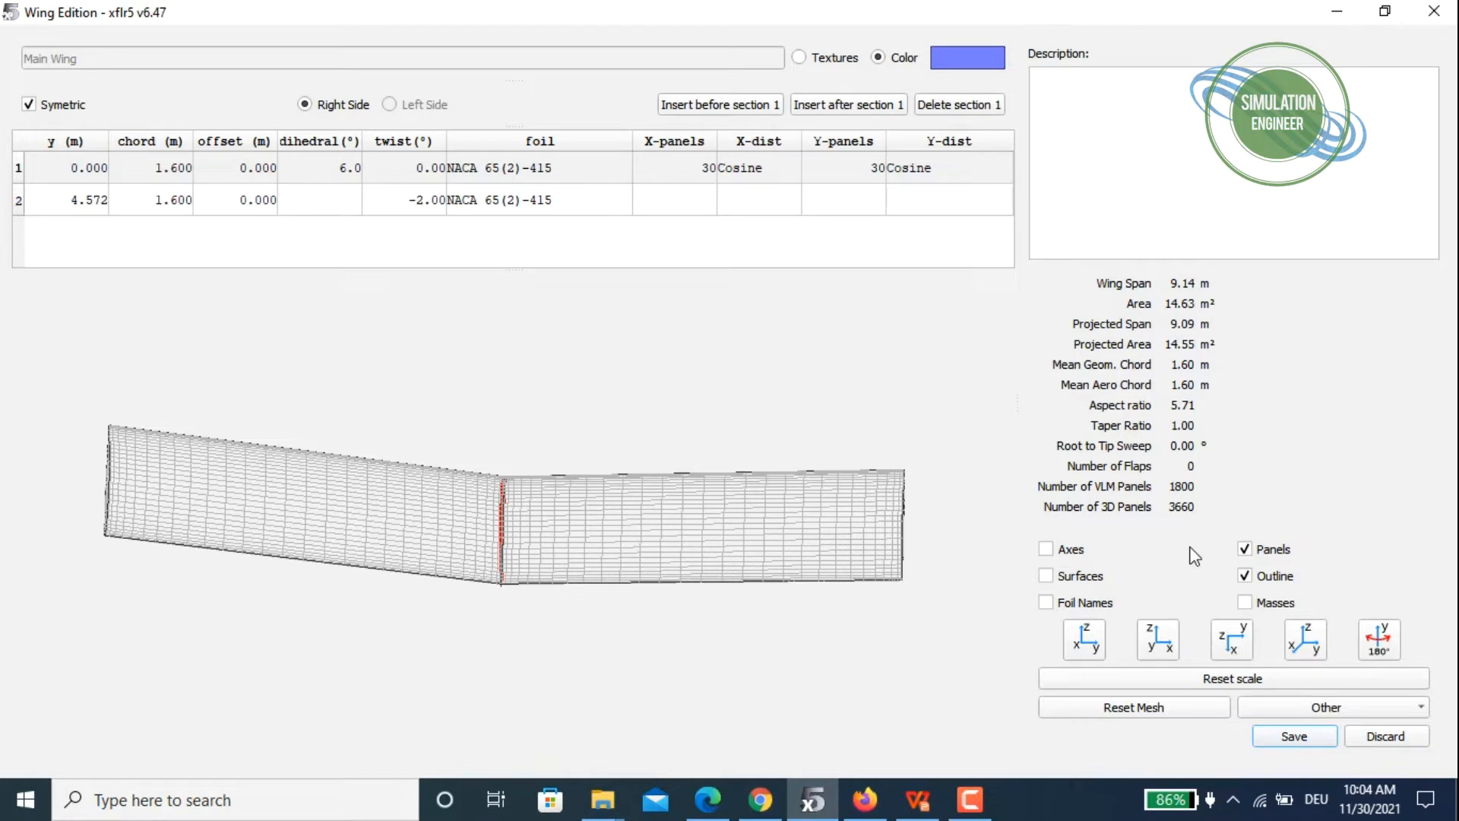
Review the constant-chord wing's mass and inertia properties, and leave the inertia form and wing definition without saving.
left_click(1410, 714)
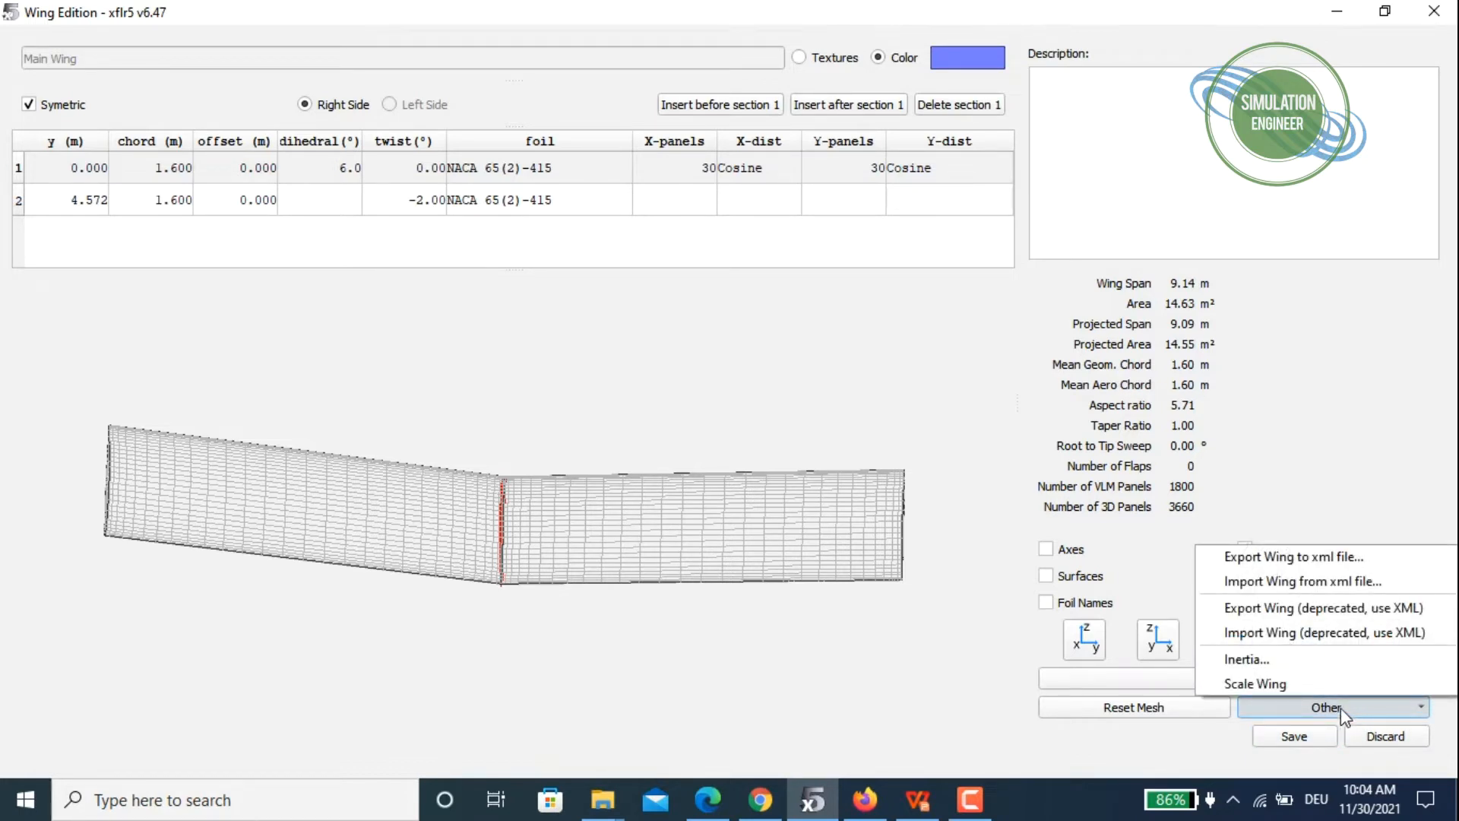
left_click(1286, 676)
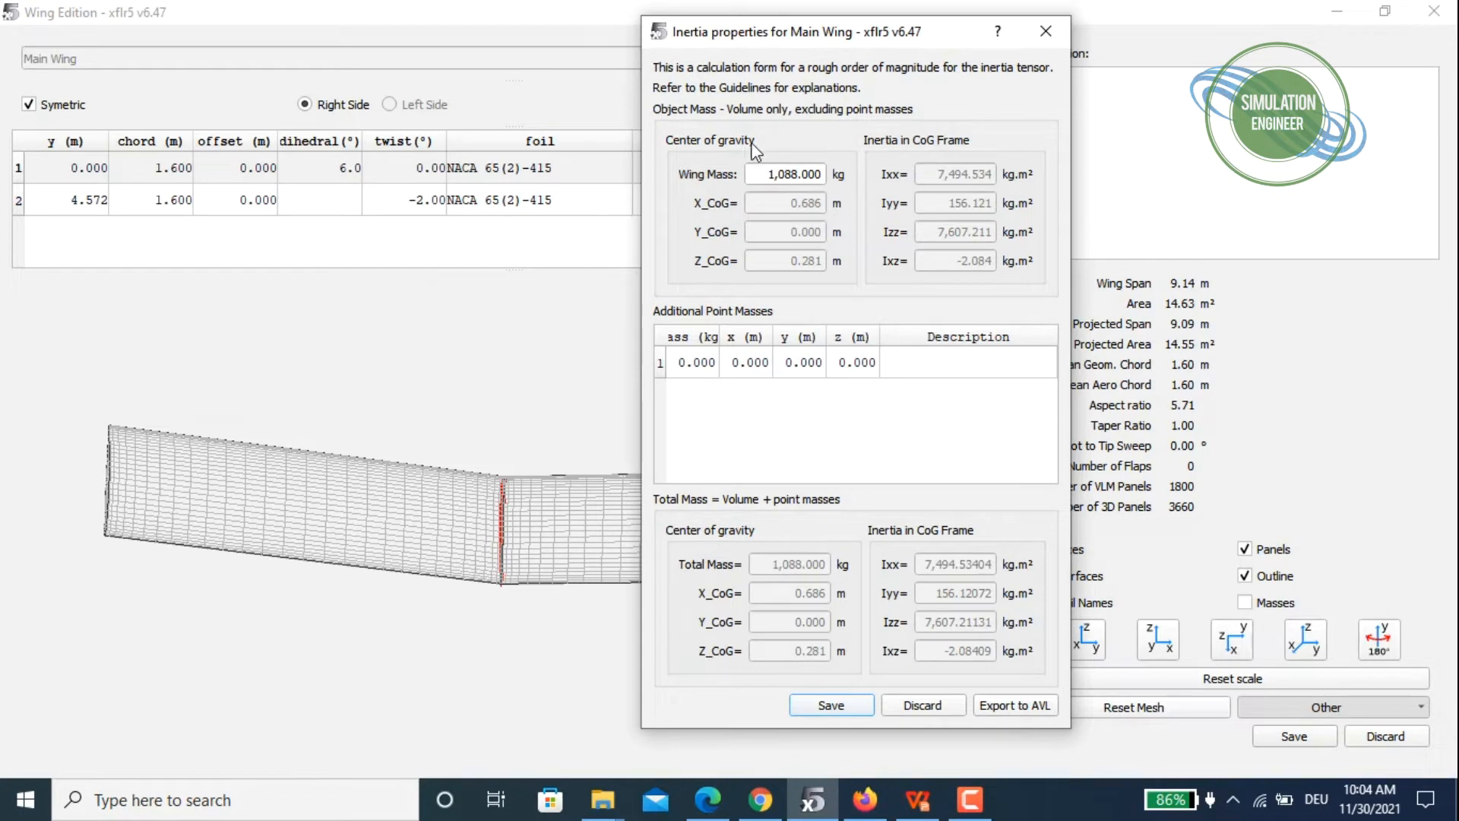
left_click_drag(766, 172, 861, 180)
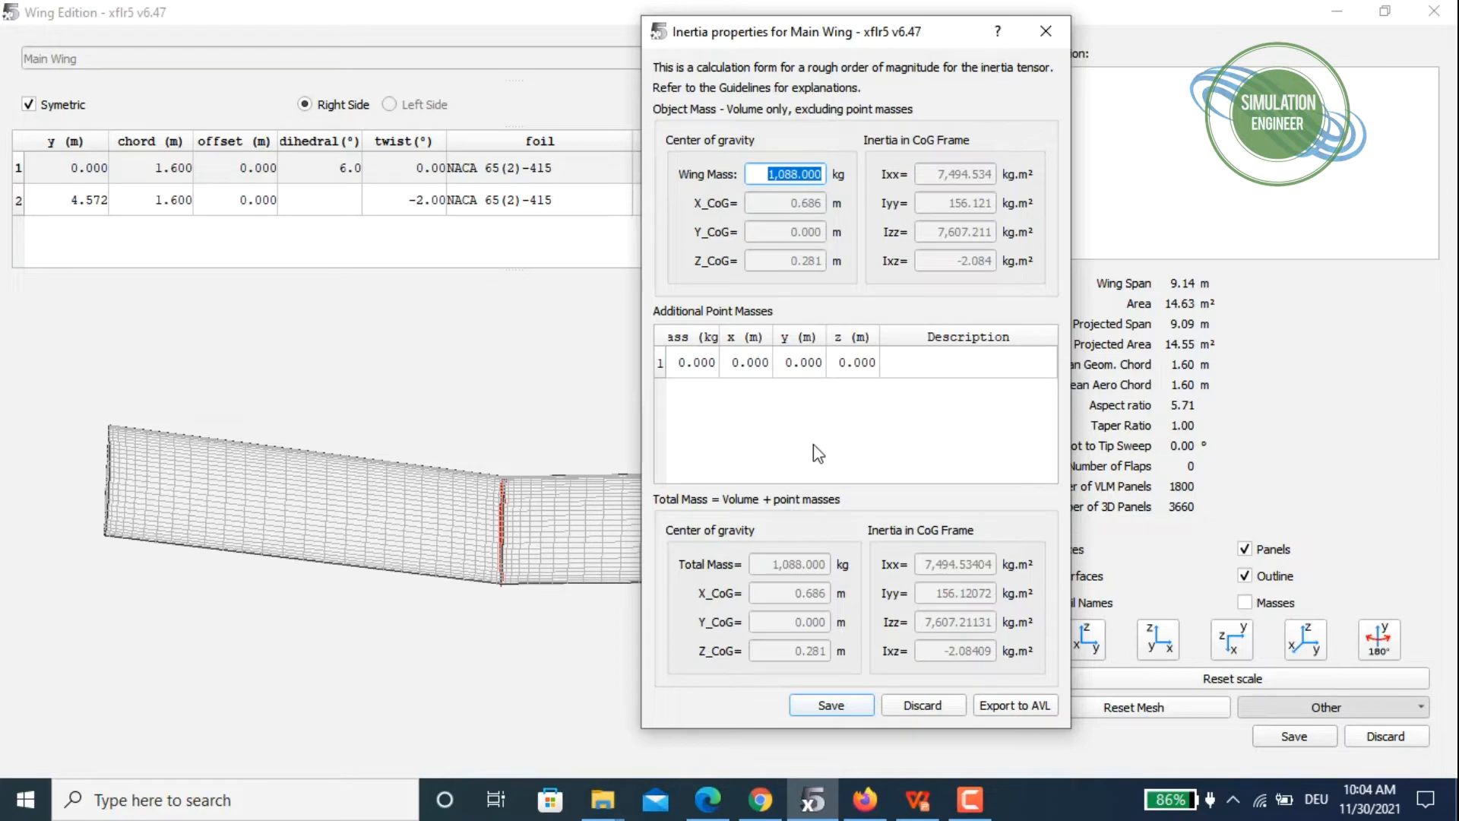
left_click(937, 709)
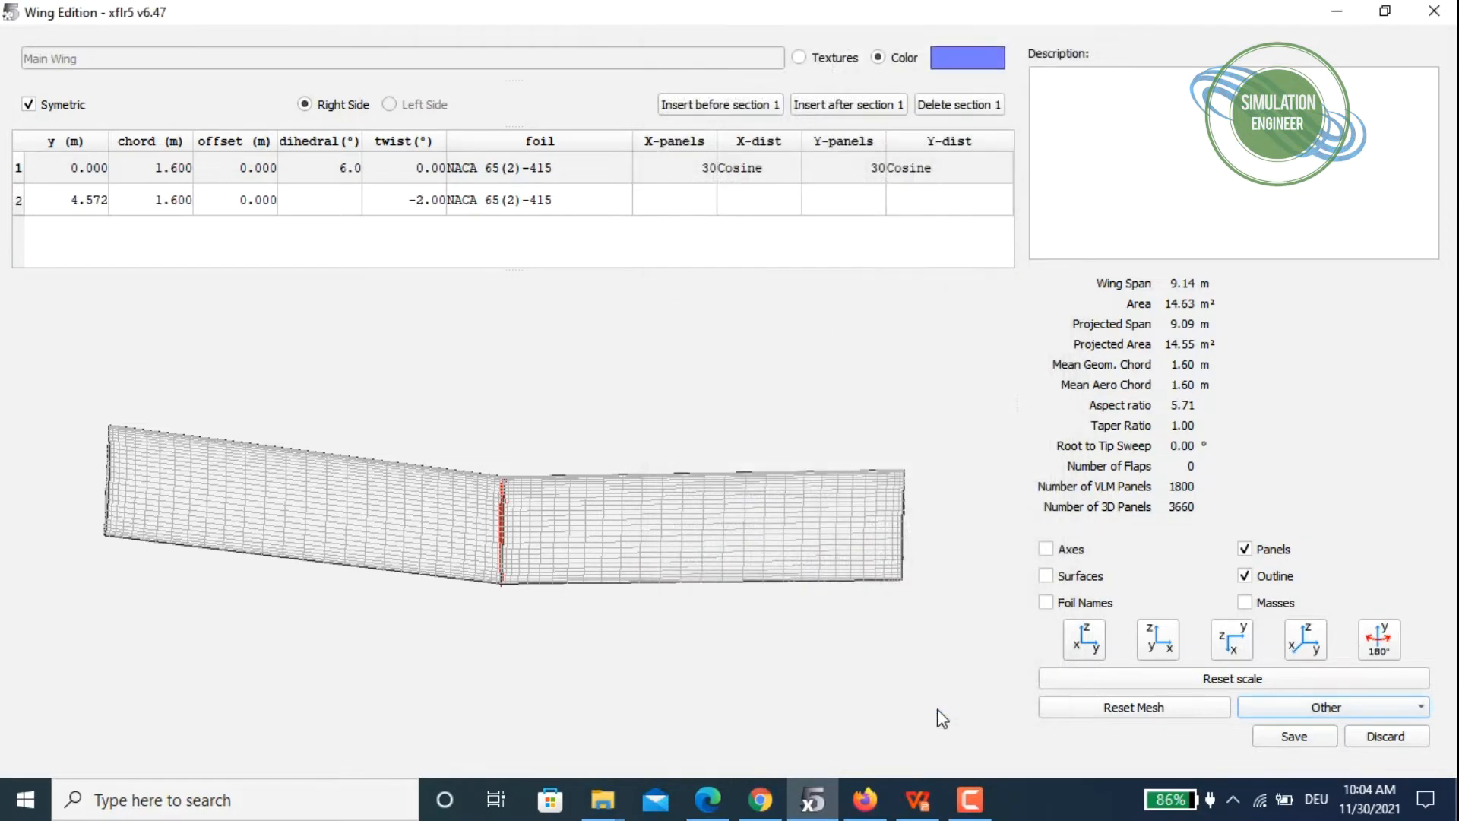
left_click(1382, 744)
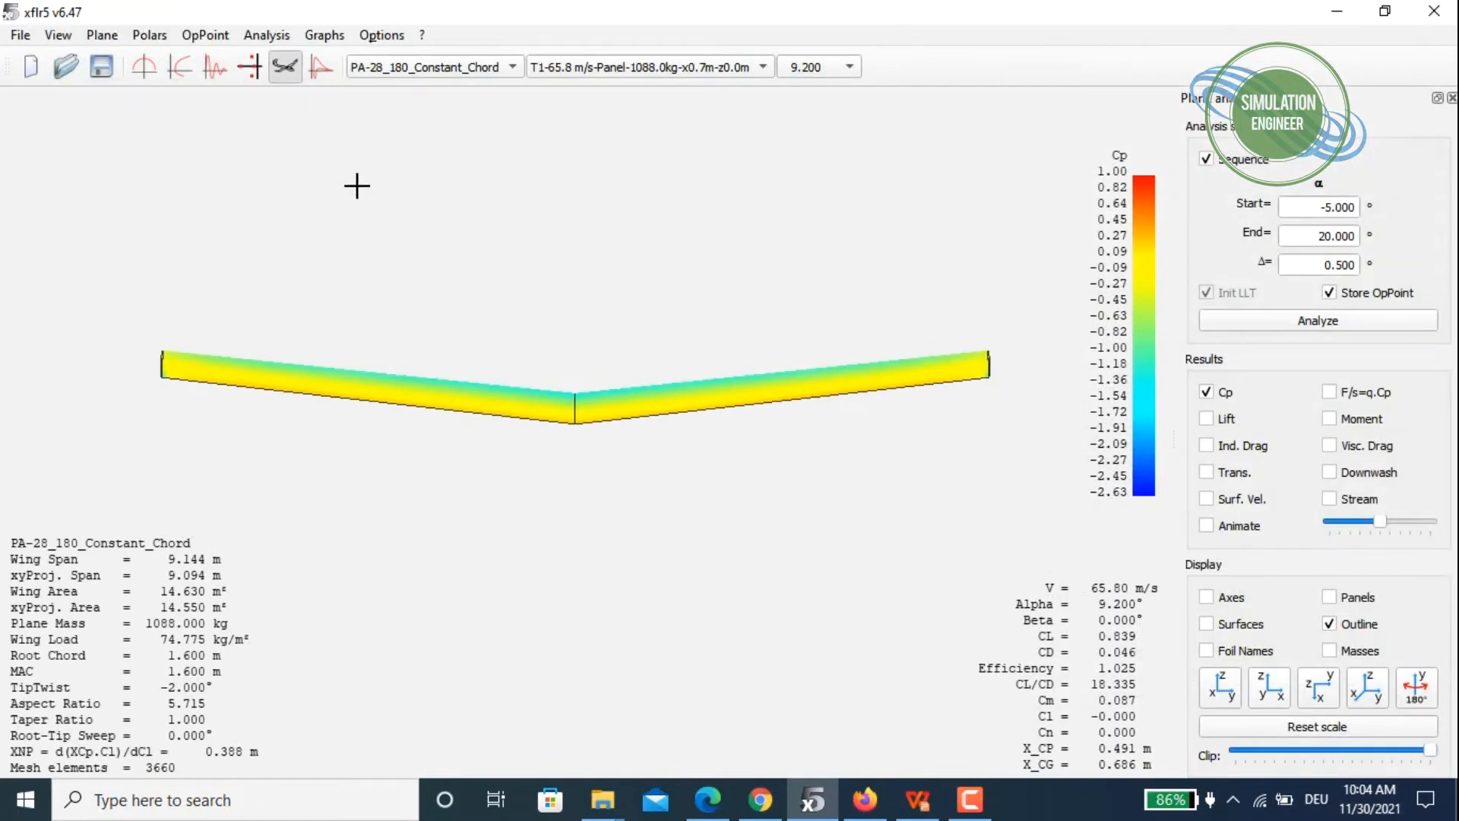
Switch the current plane to PA-28_180_Extended and open its main wing definition.
left_click(432, 73)
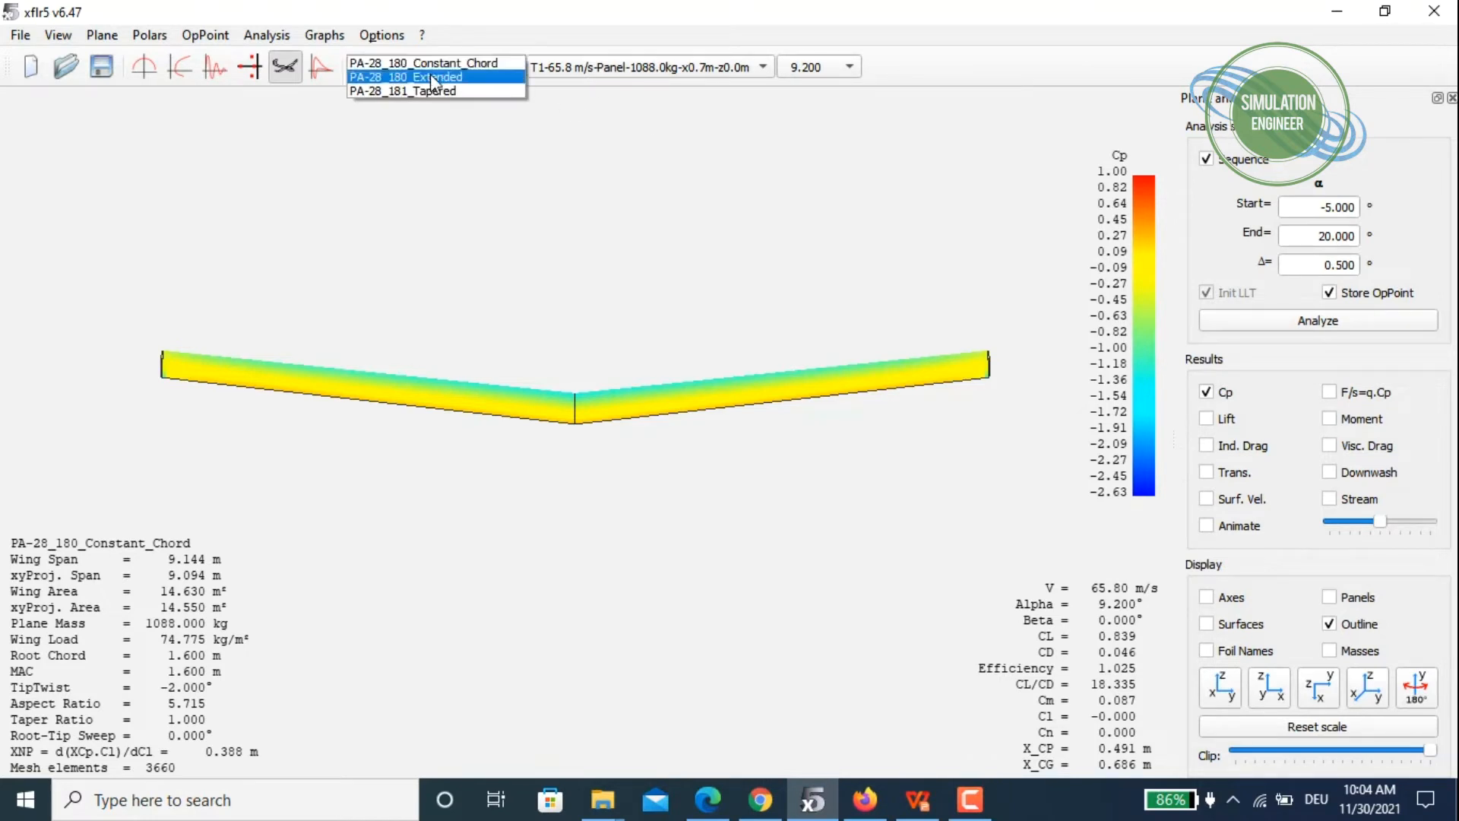
left_click(434, 79)
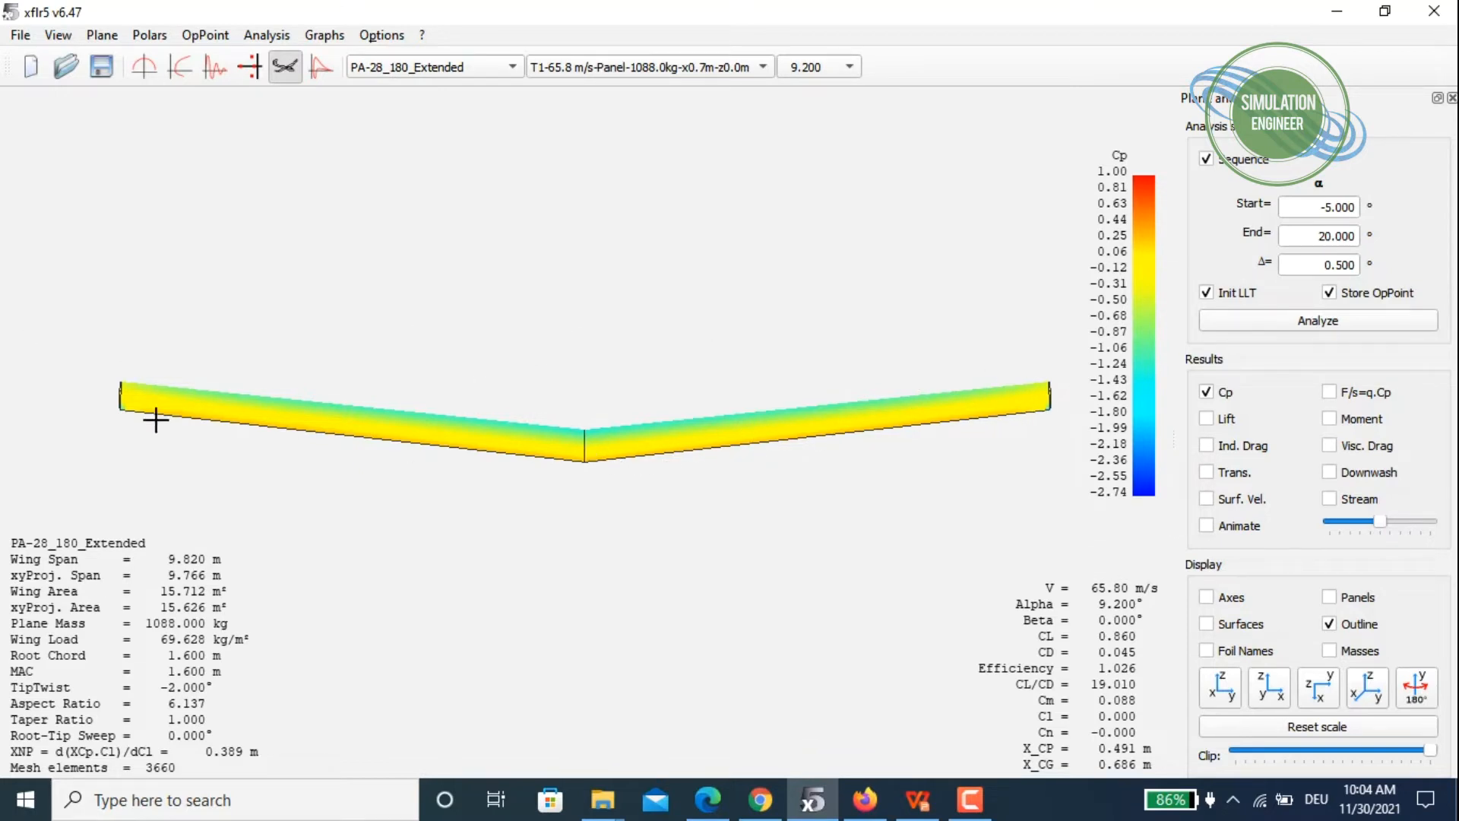
right_click(500, 146)
mouse_move(661, 174)
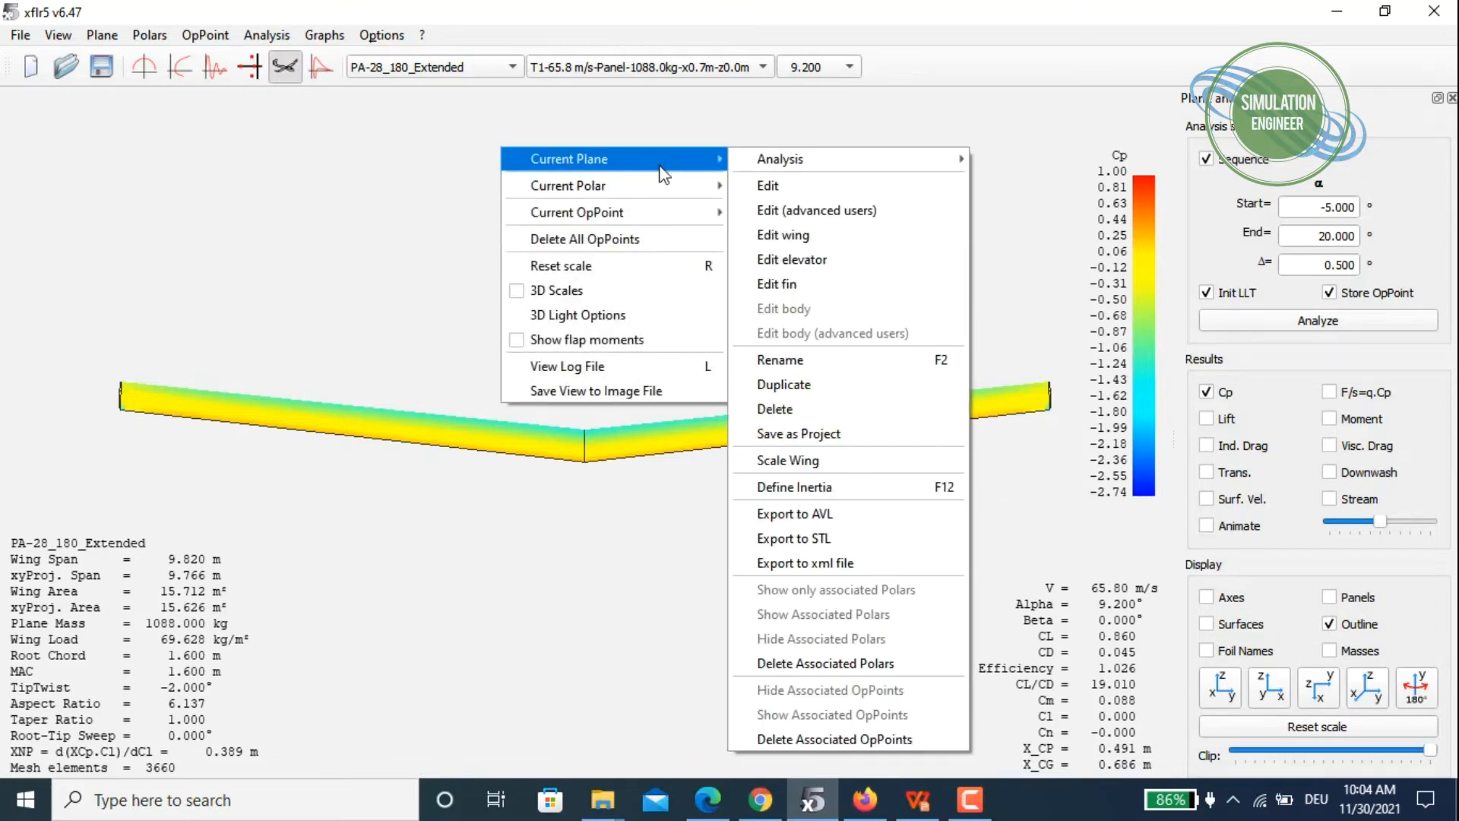
left_click(873, 236)
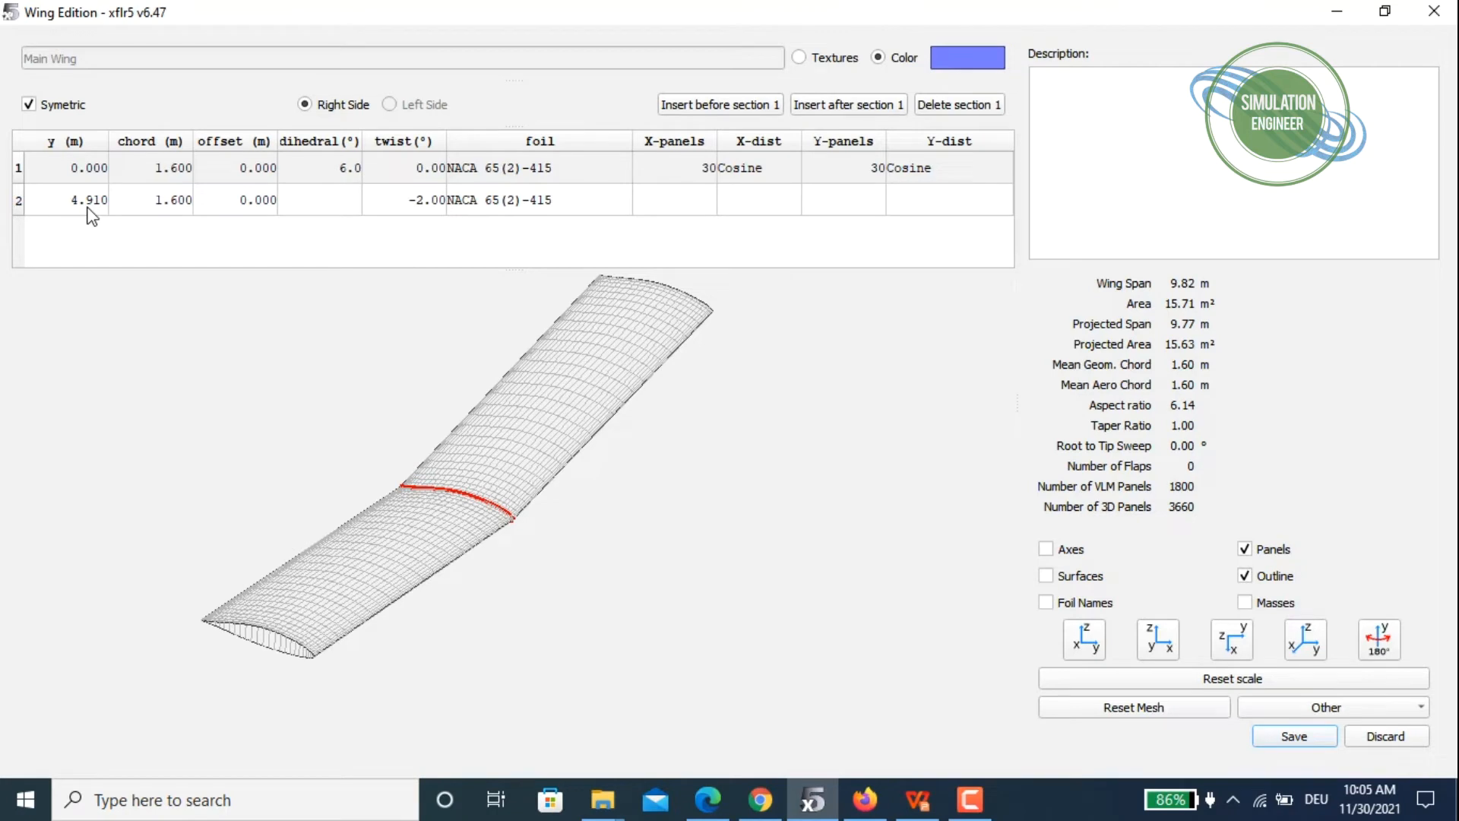
Check the spanwise position, dihedral and twist entries of the extended wing's tip section.
double_click(66, 203)
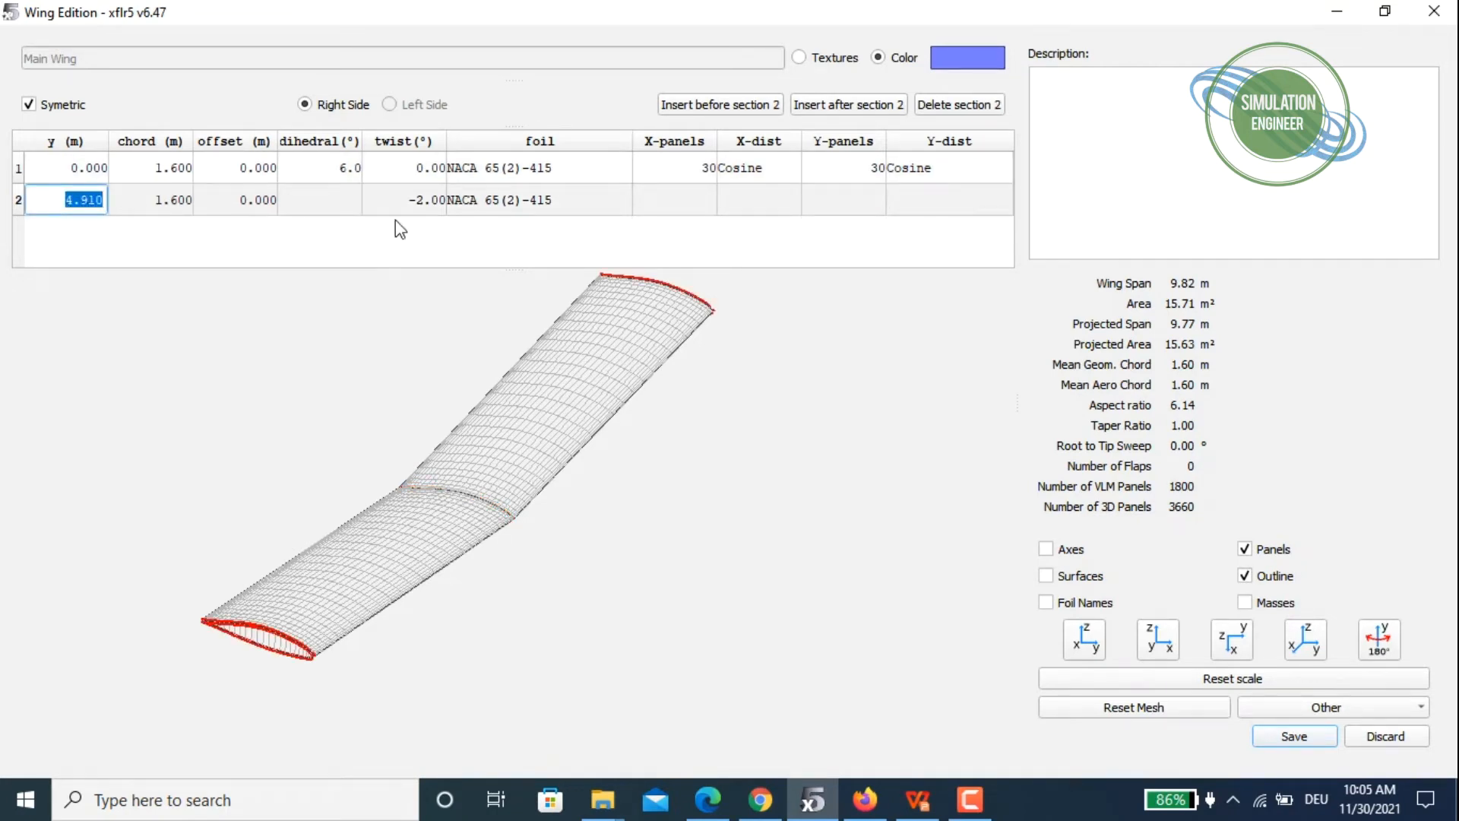
double_click(329, 208)
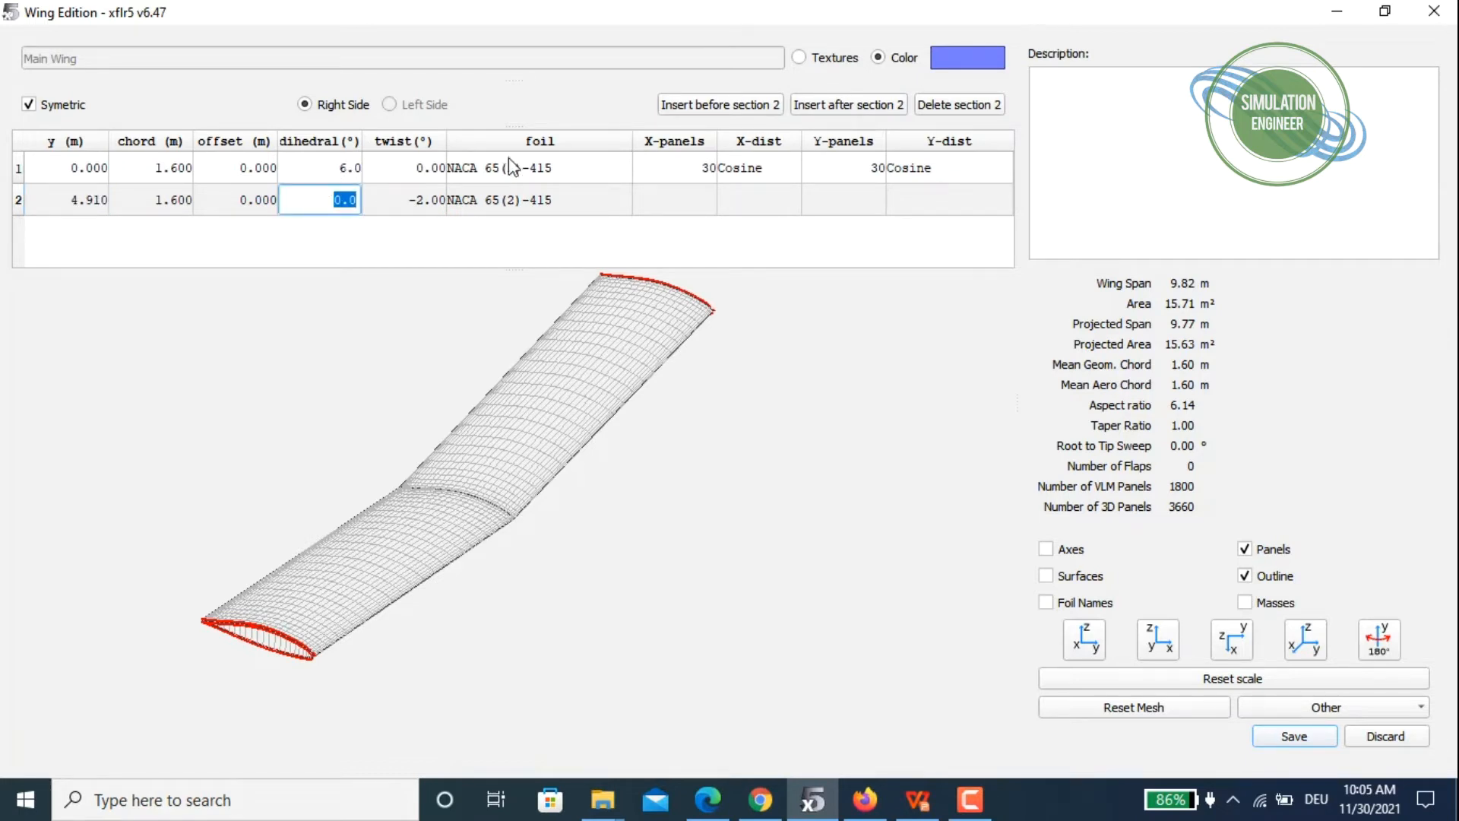
double_click(414, 203)
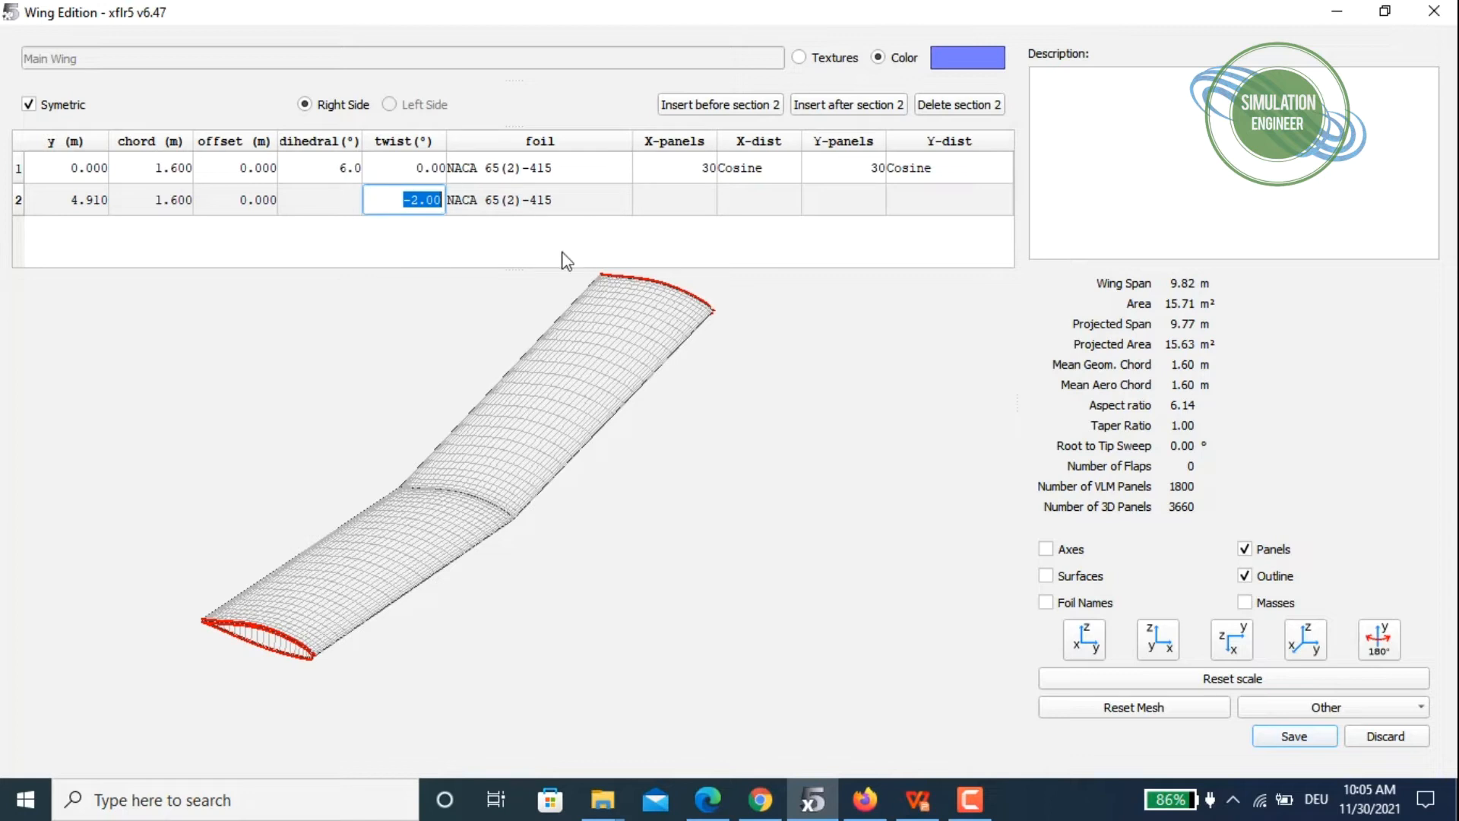
Check the chordwise panel distribution type of the extended wing's root section and examine the mesh up close at the root leading edge.
left_click(752, 168)
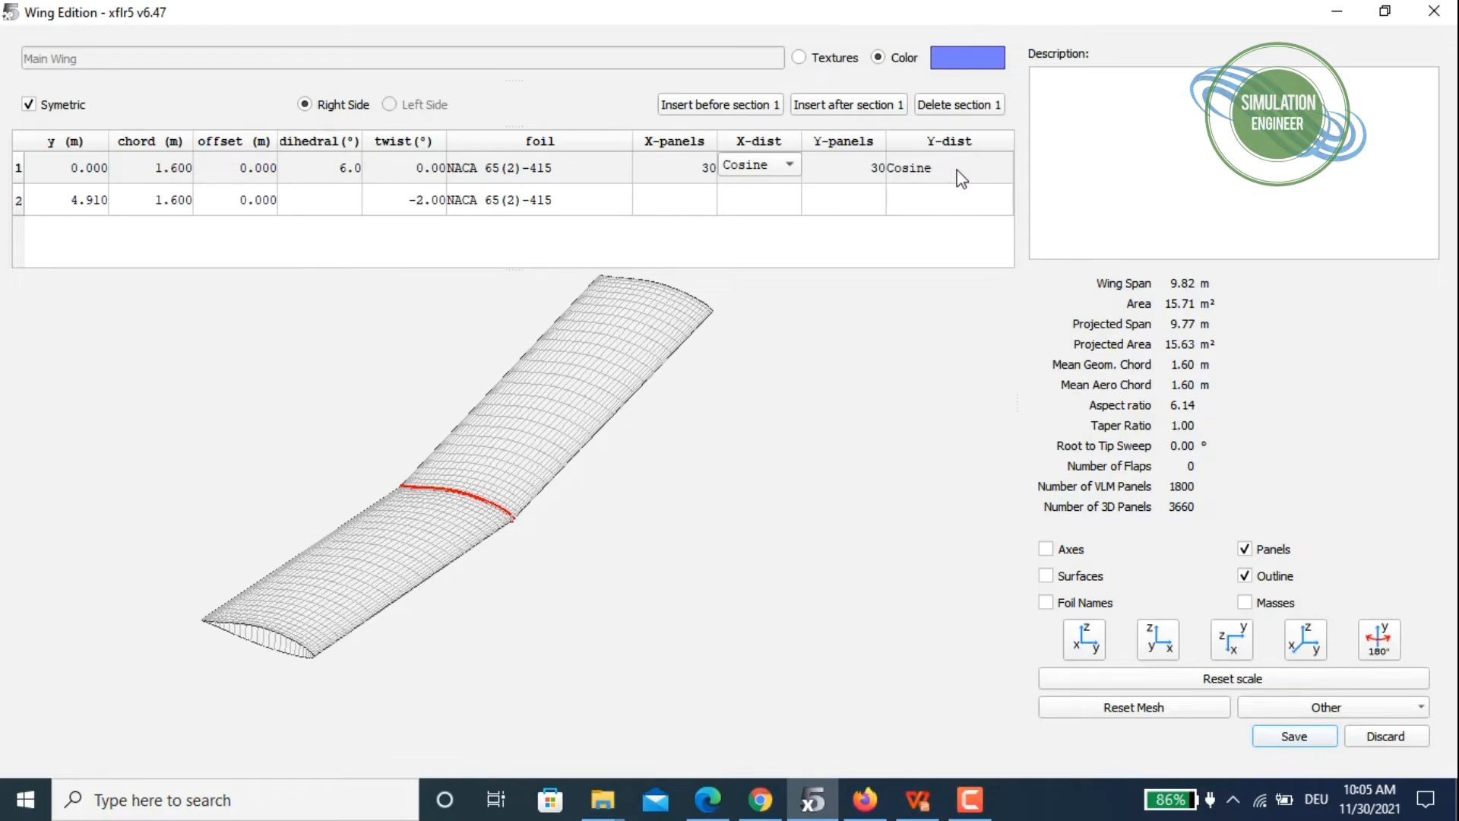
scroll(535, 554, "up", 10)
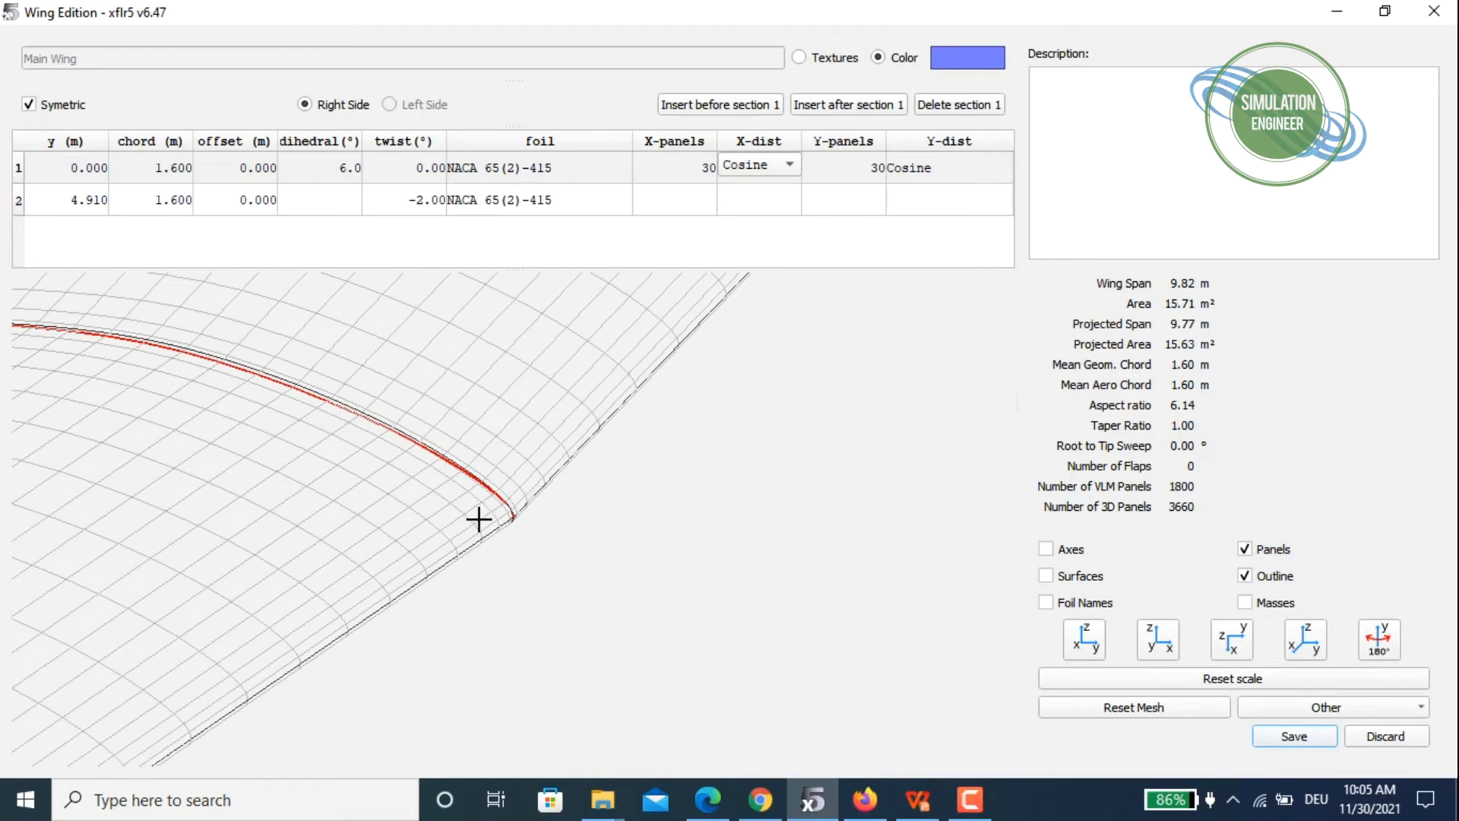
scroll(505, 511, "up", 5)
scroll(507, 502, "up", 1)
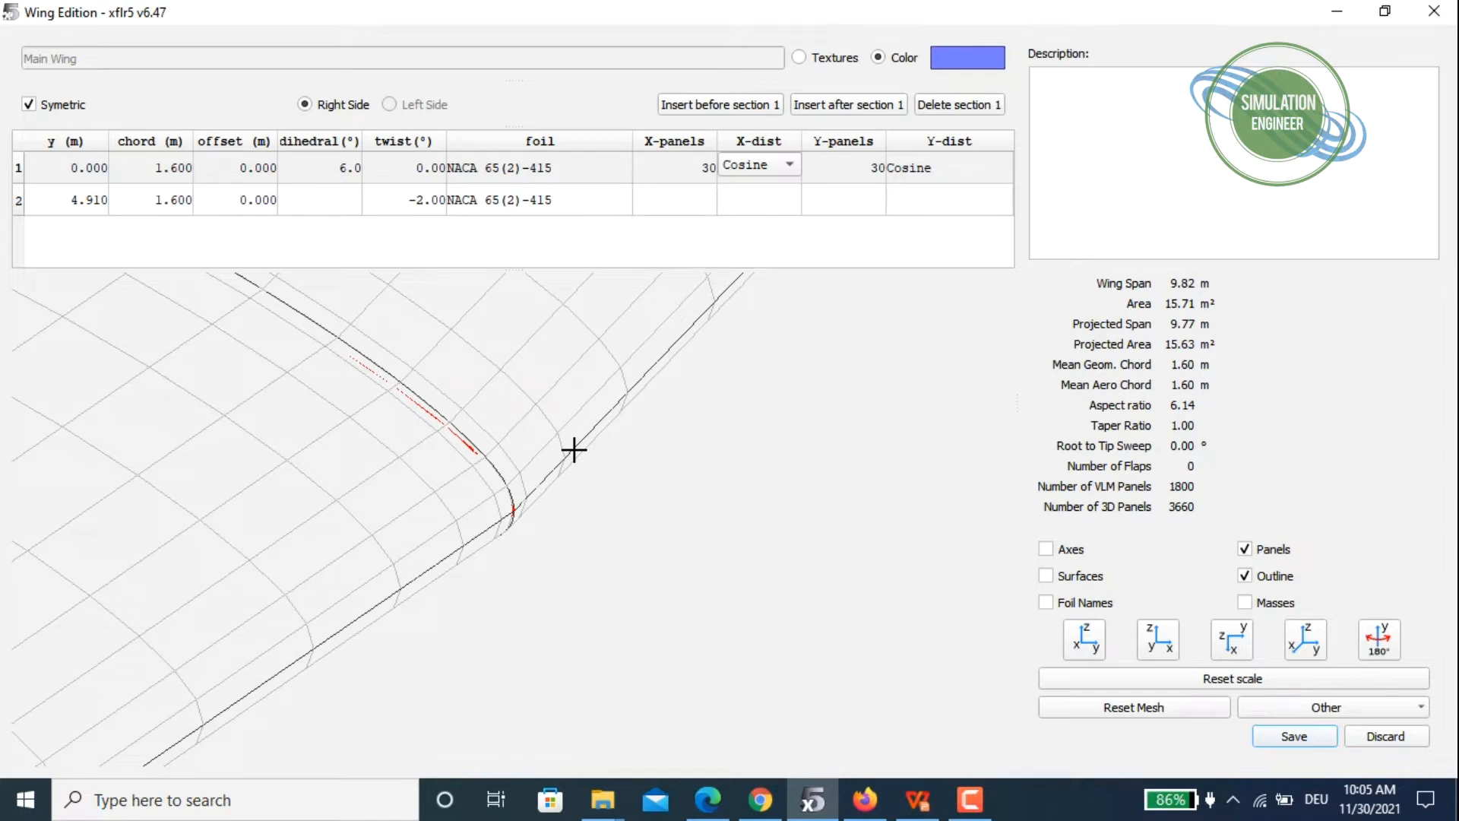
scroll(489, 482, "up", 2)
scroll(488, 482, "down", 18)
scroll(489, 482, "down", 6)
Inspect the panel spacing around the leading edge of the extended wing's tip section.
left_click_drag(378, 628, 627, 509)
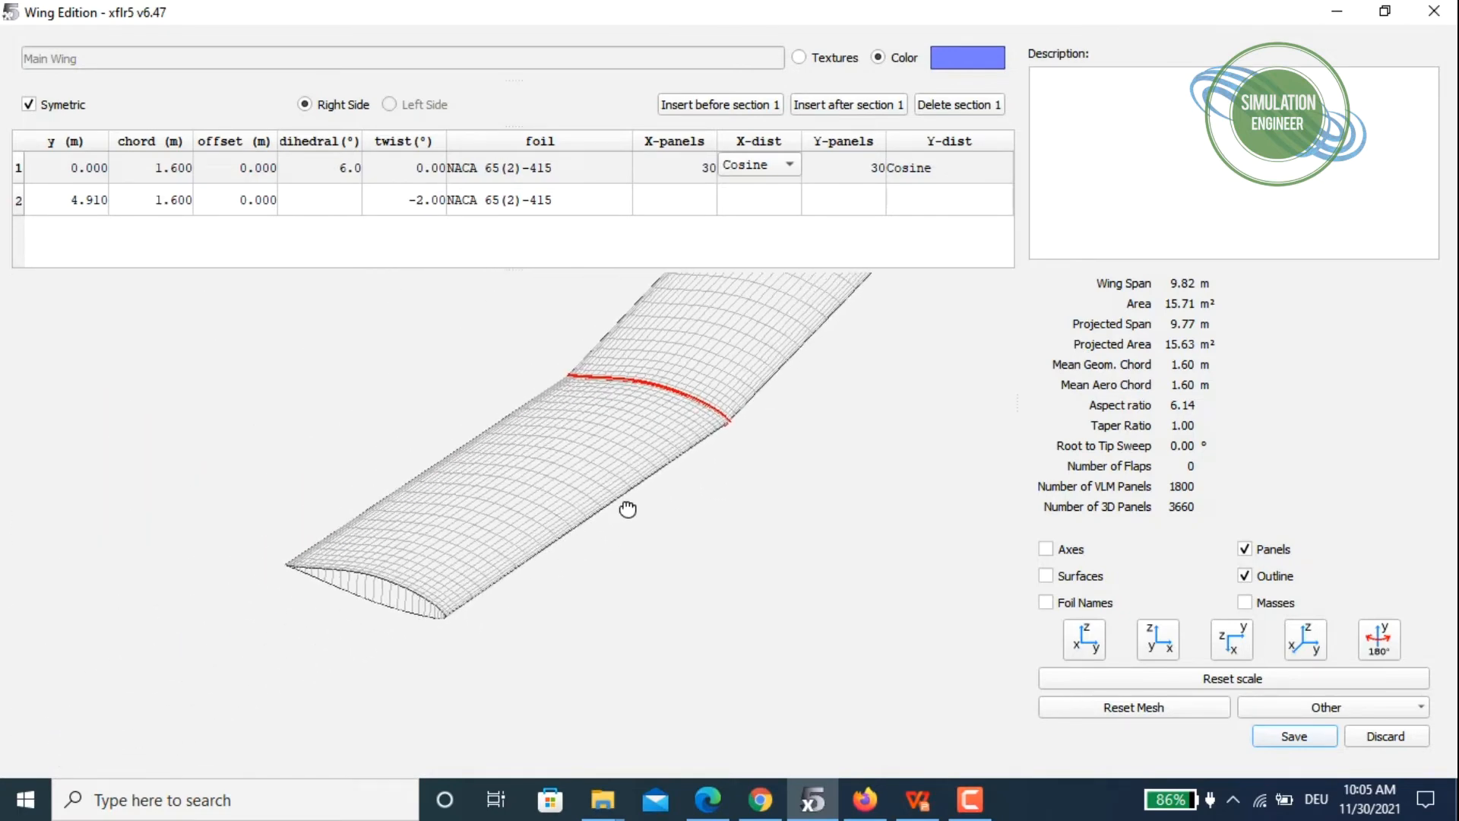
scroll(628, 509, "up", 10)
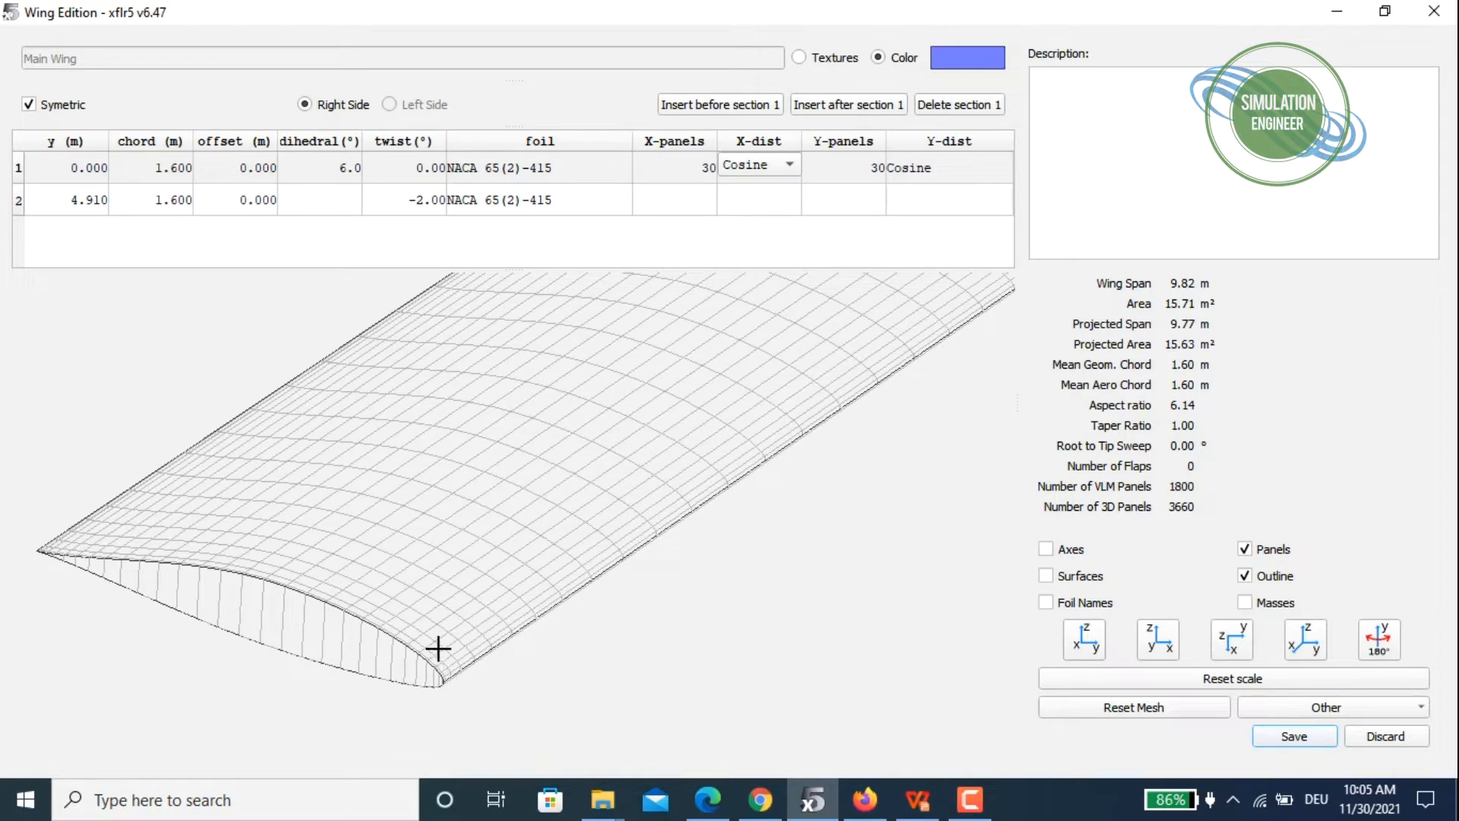
scroll(440, 697, "up", 5)
scroll(443, 685, "down", 6)
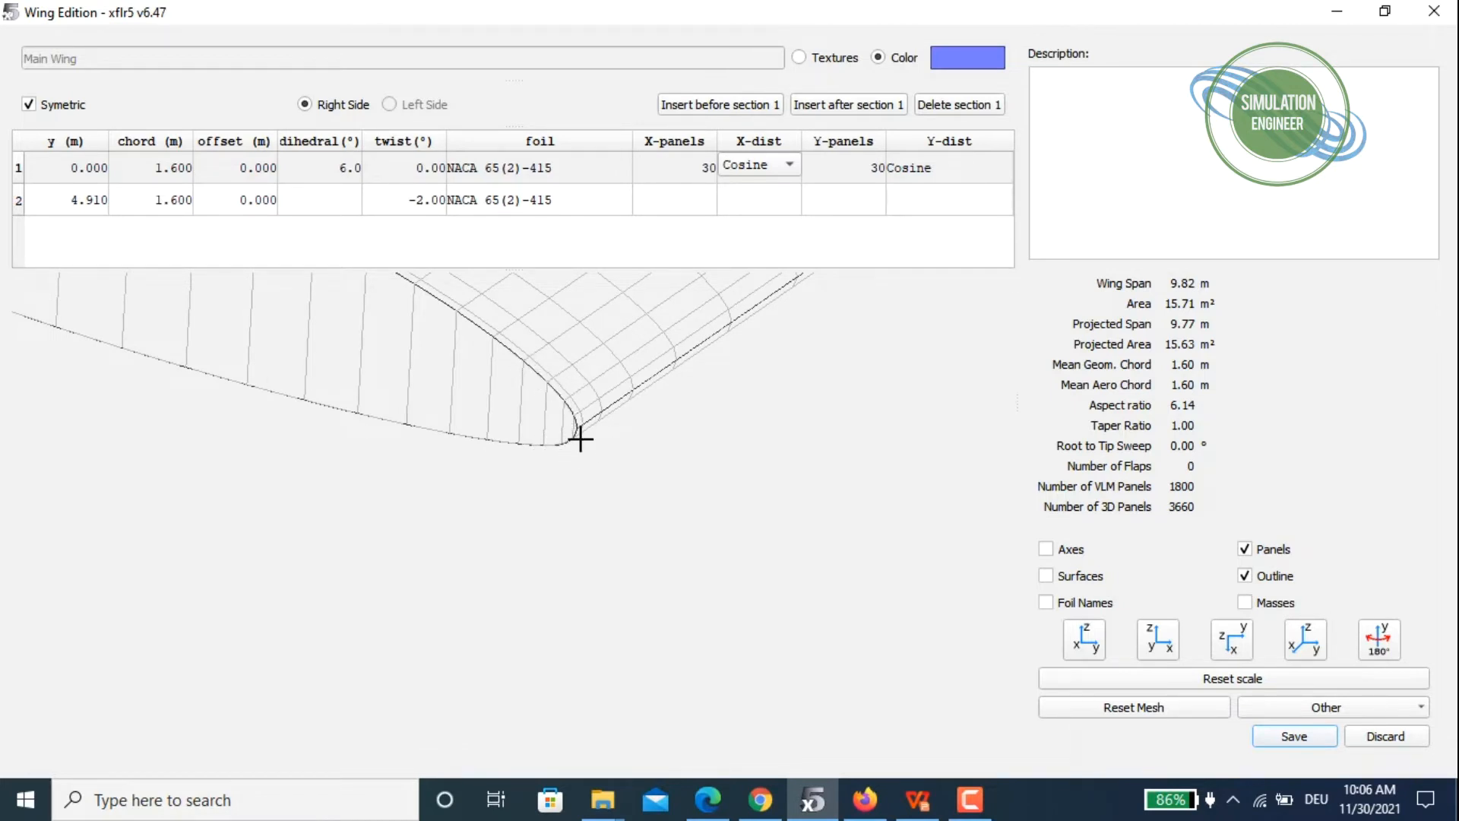
scroll(511, 423, "up", 3)
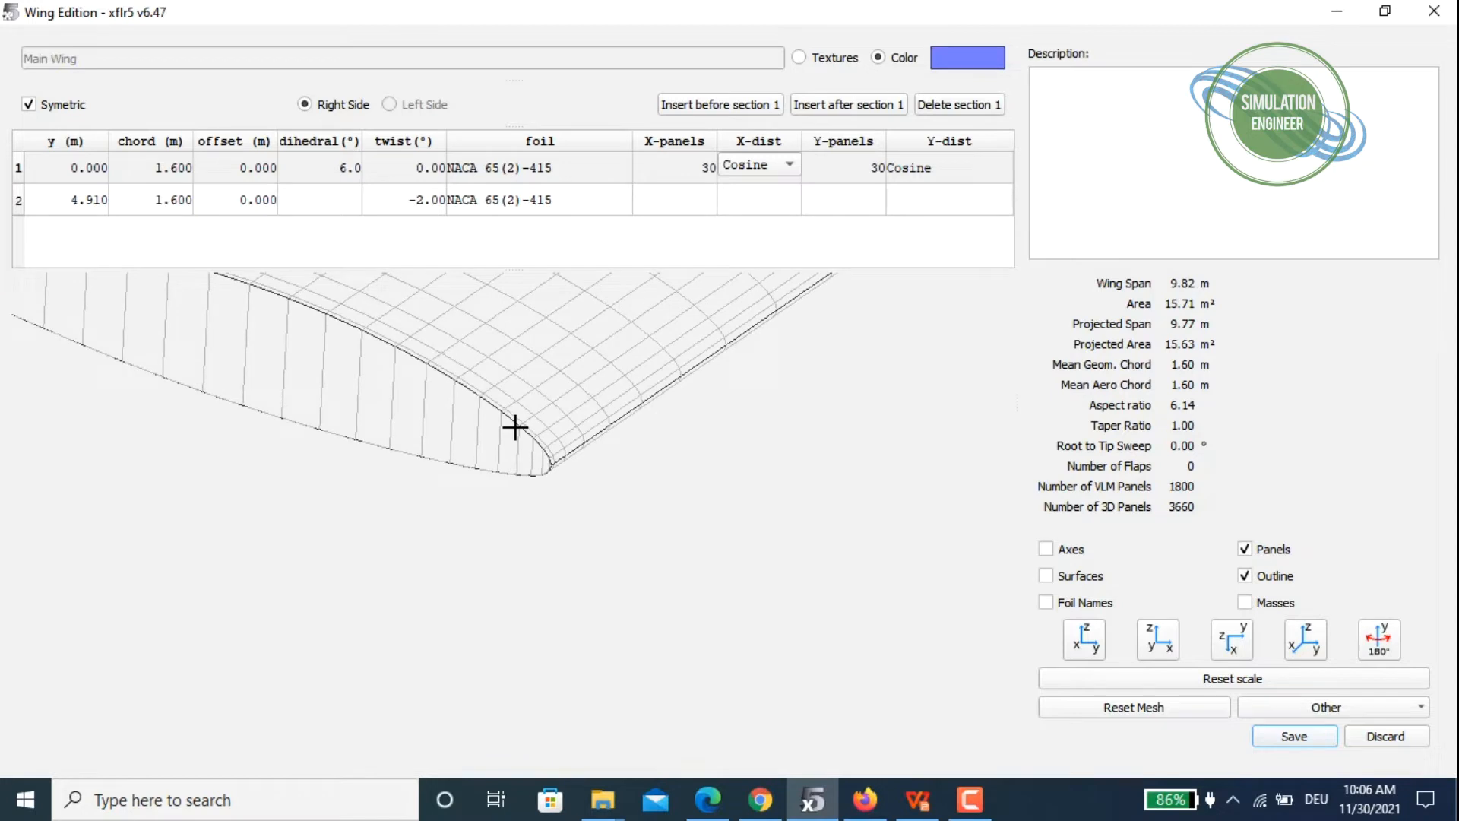
left_click_drag(378, 387, 577, 540)
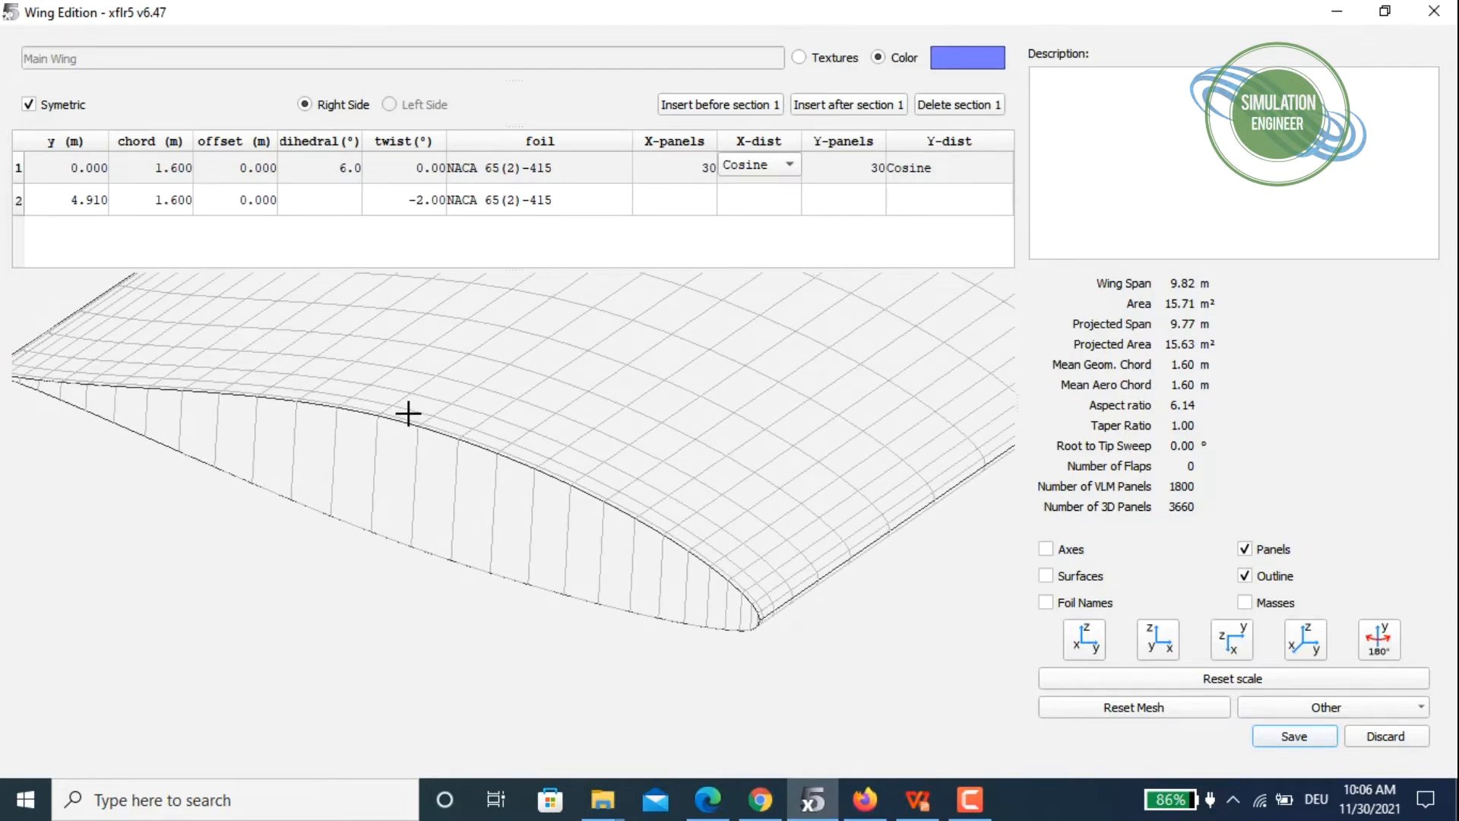
Inspect the panel spacing around the trailing edge of the tip section, and bring the whole extended wing back into view.
left_click_drag(49, 390, 428, 459)
scroll(430, 453, "up", 8)
left_click_drag(358, 383, 622, 510)
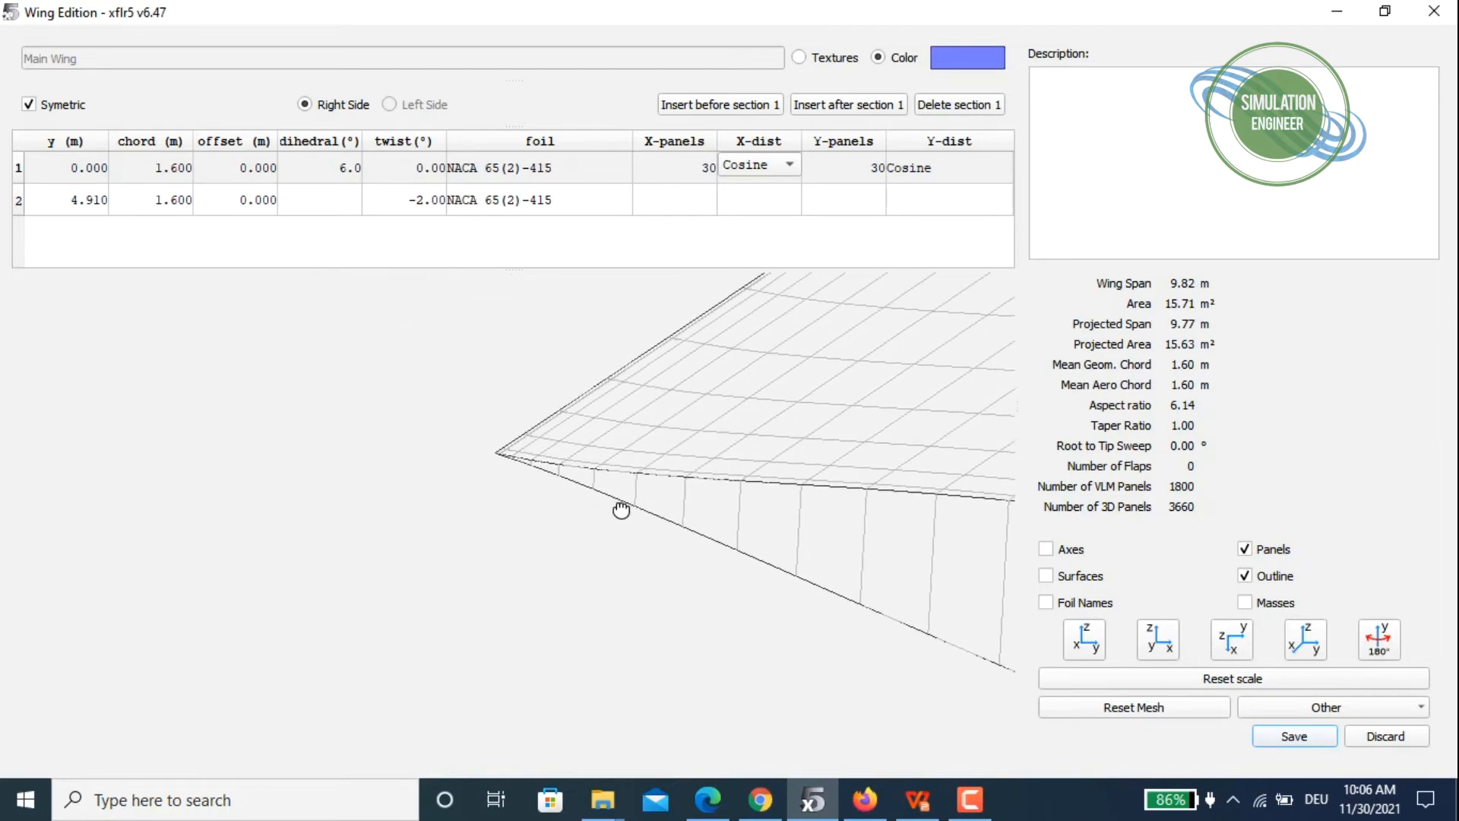
scroll(544, 472, "up", 4)
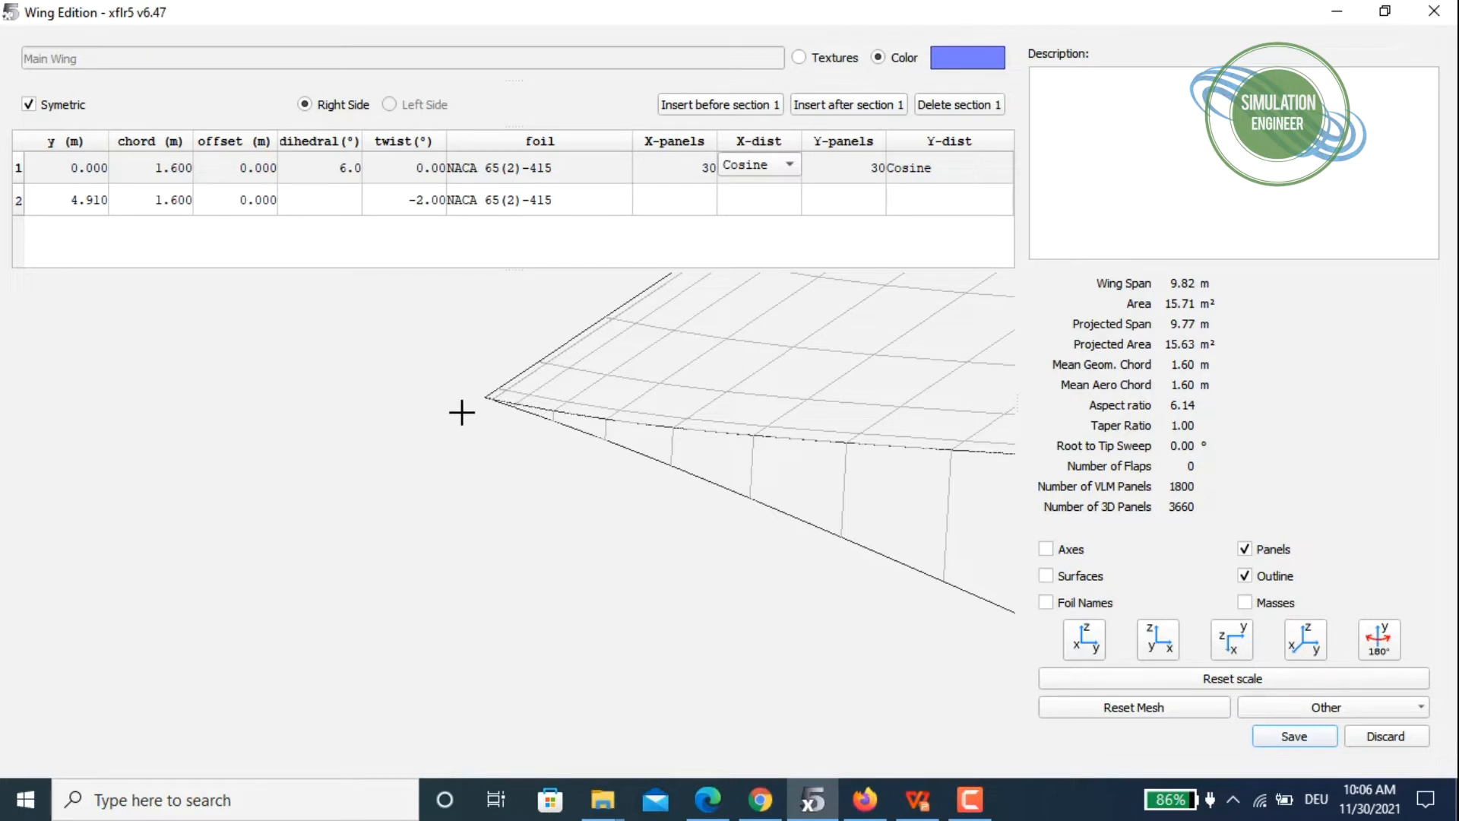
scroll(641, 485, "up", 3)
scroll(645, 482, "down", 3)
scroll(658, 480, "down", 5)
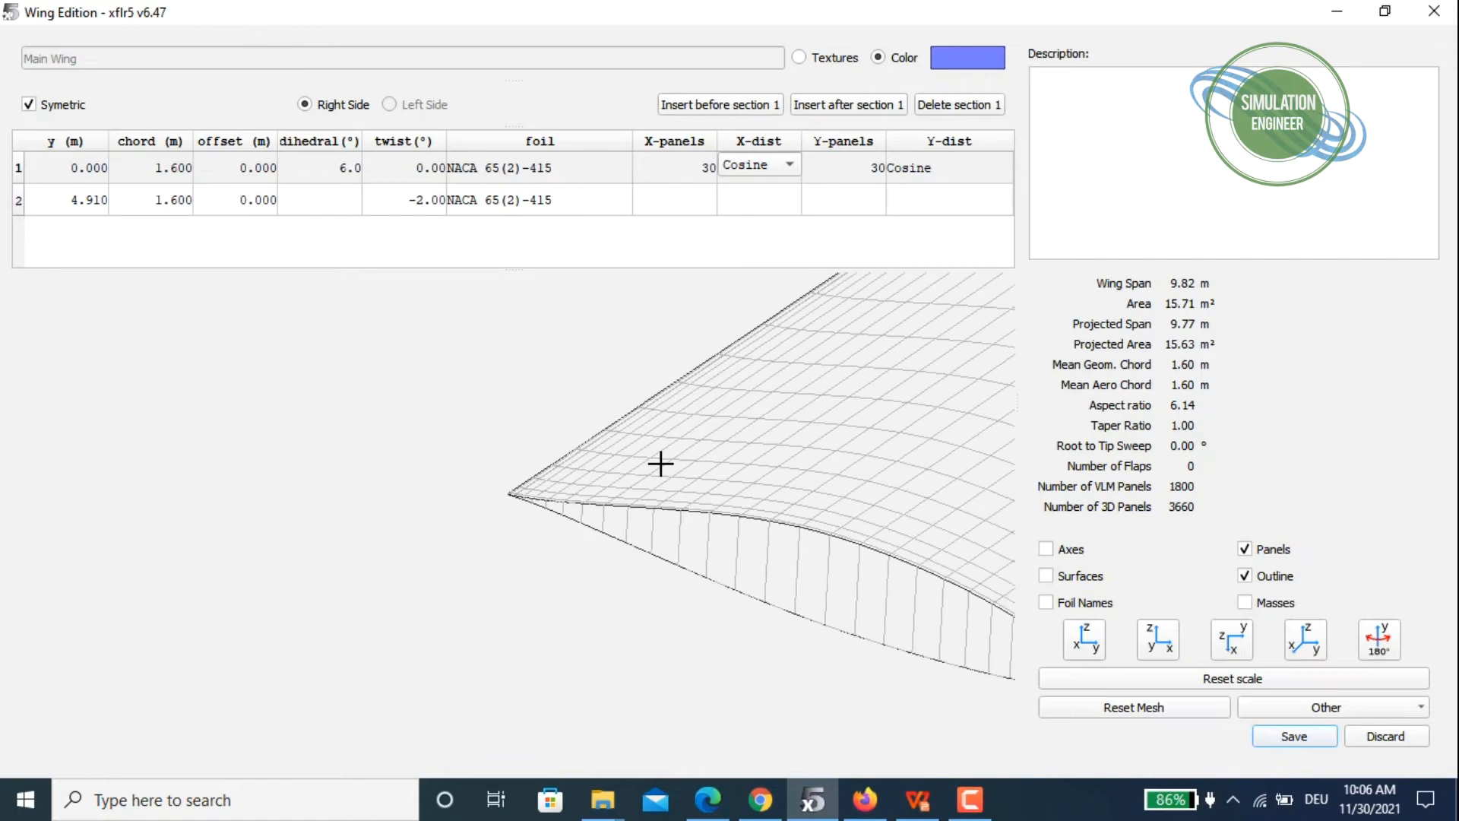
left_click_drag(821, 352, 676, 452)
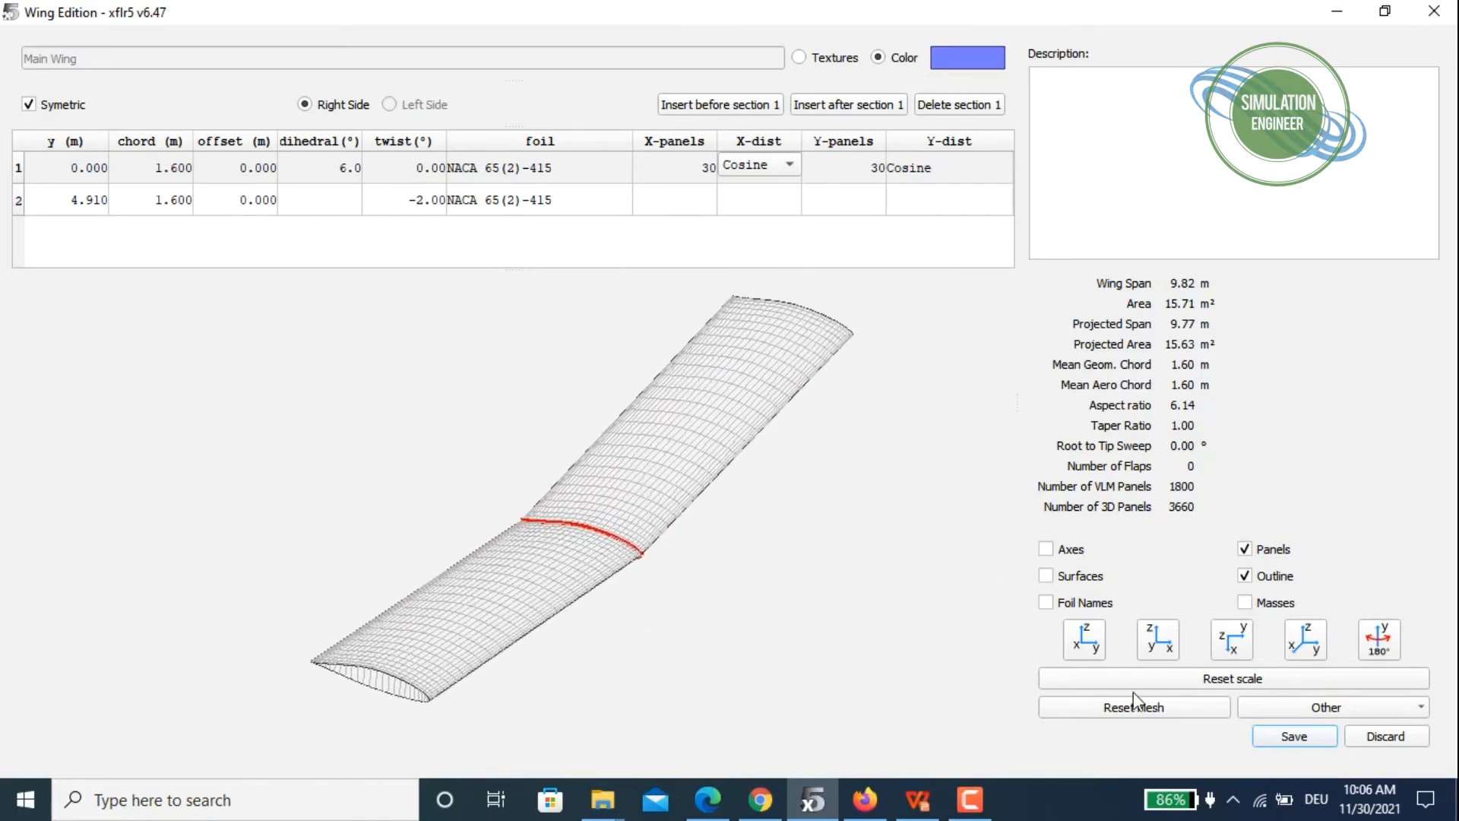
Review the extended wing's mass and inertia properties, and leave the inertia form and wing definition without saving.
left_click(1392, 714)
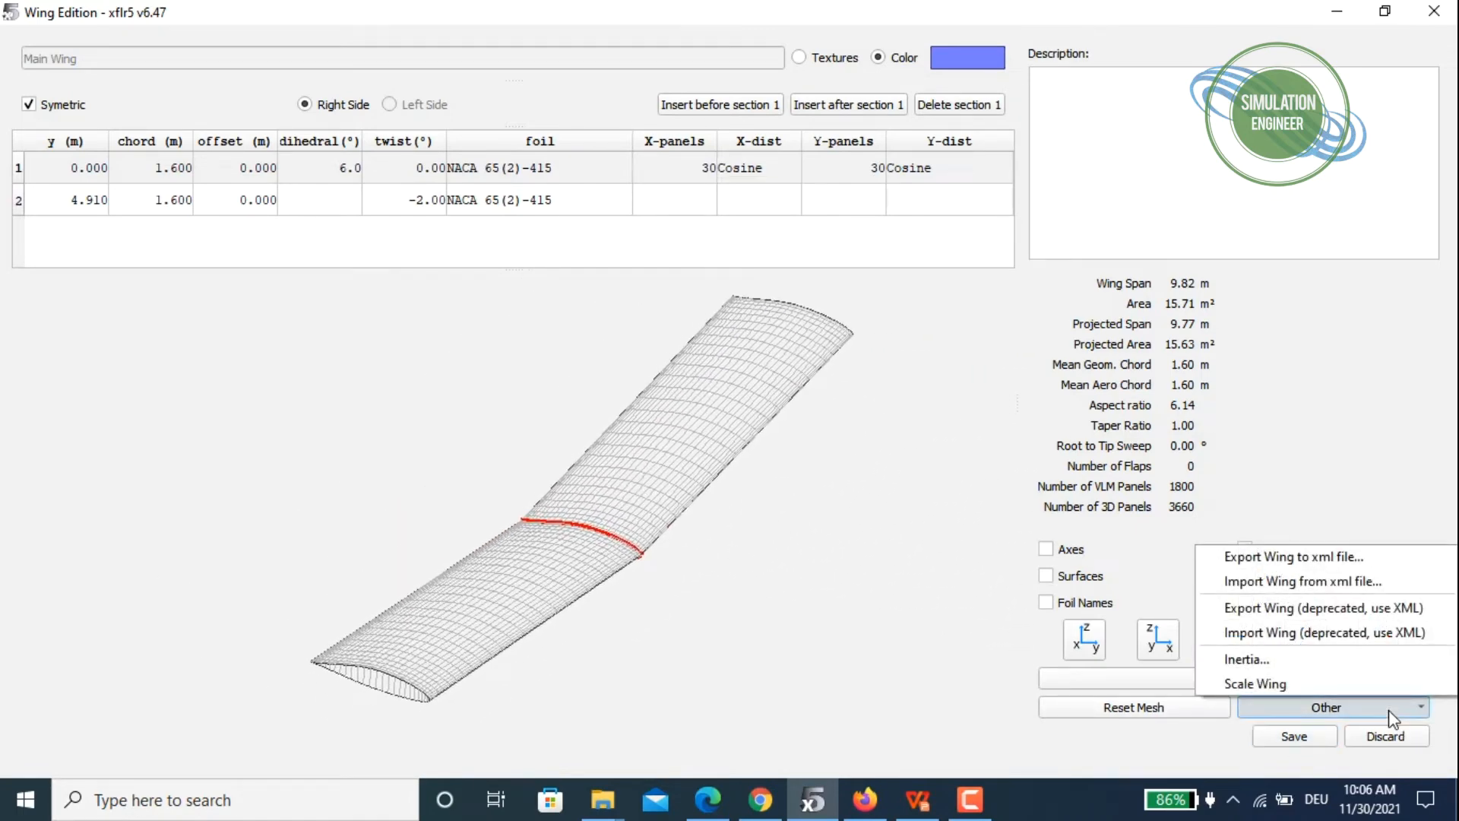
left_click(1348, 670)
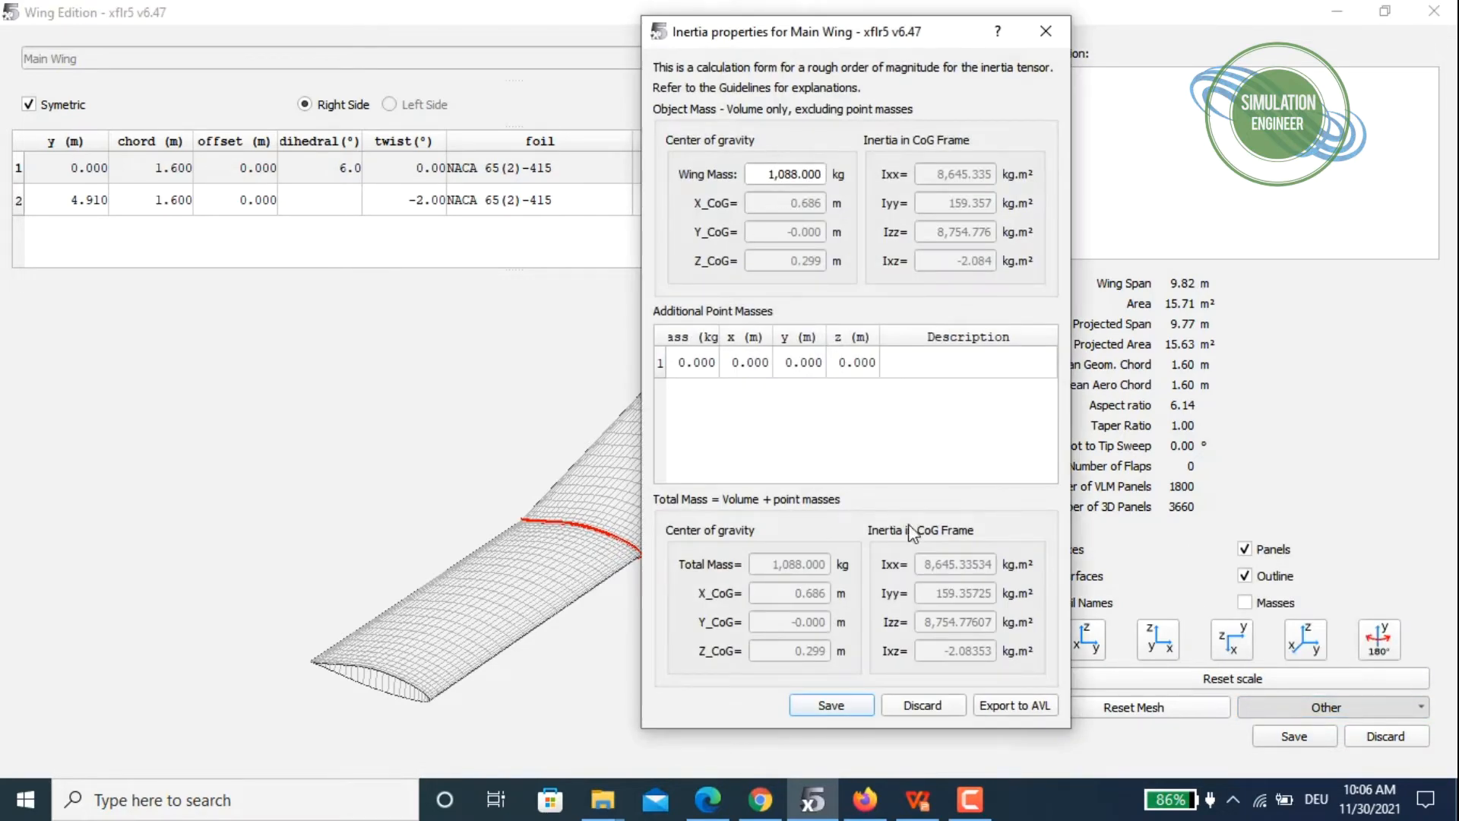
left_click(940, 707)
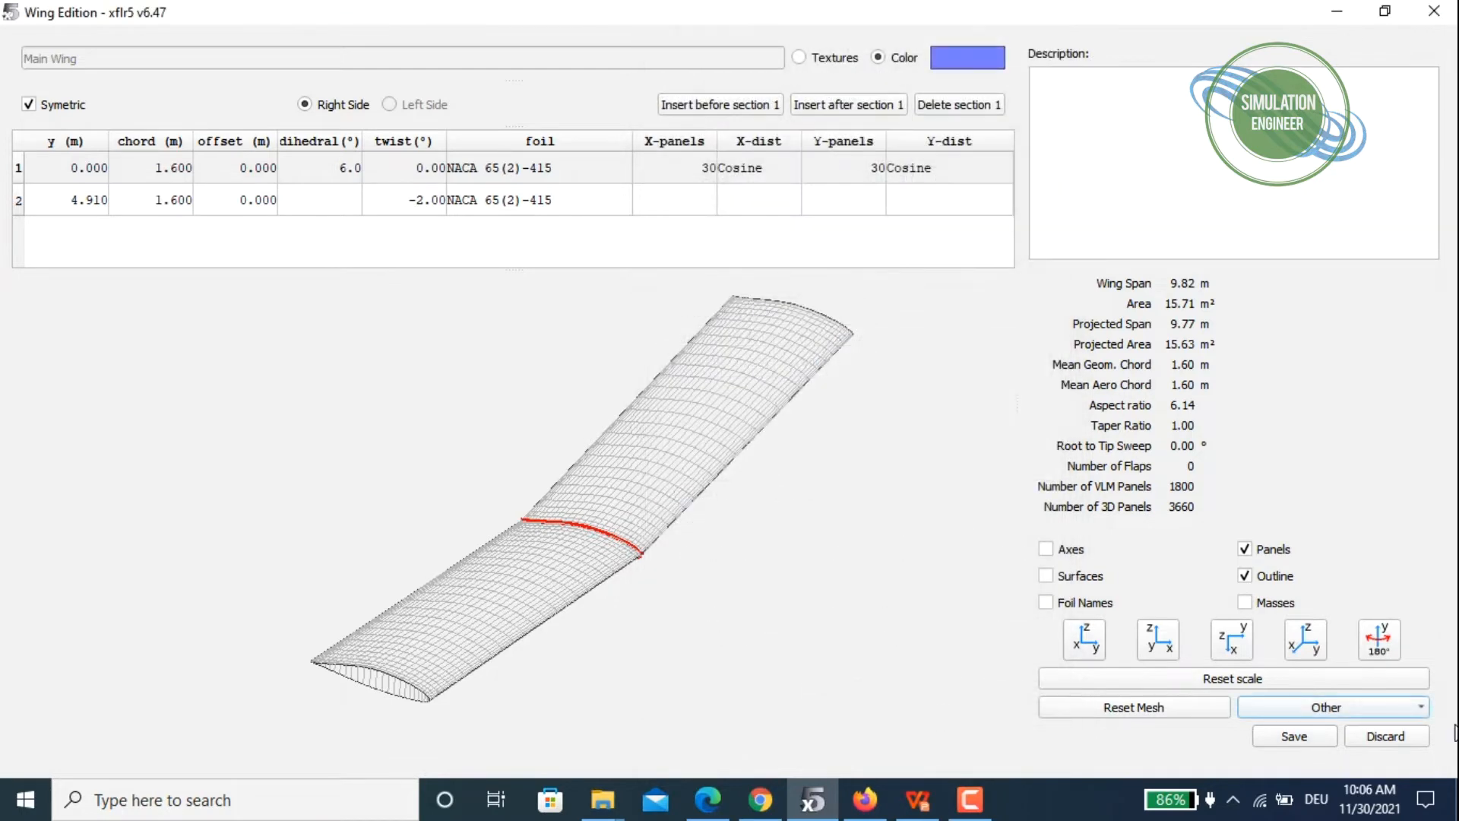
left_click(1386, 735)
left_click(731, 422)
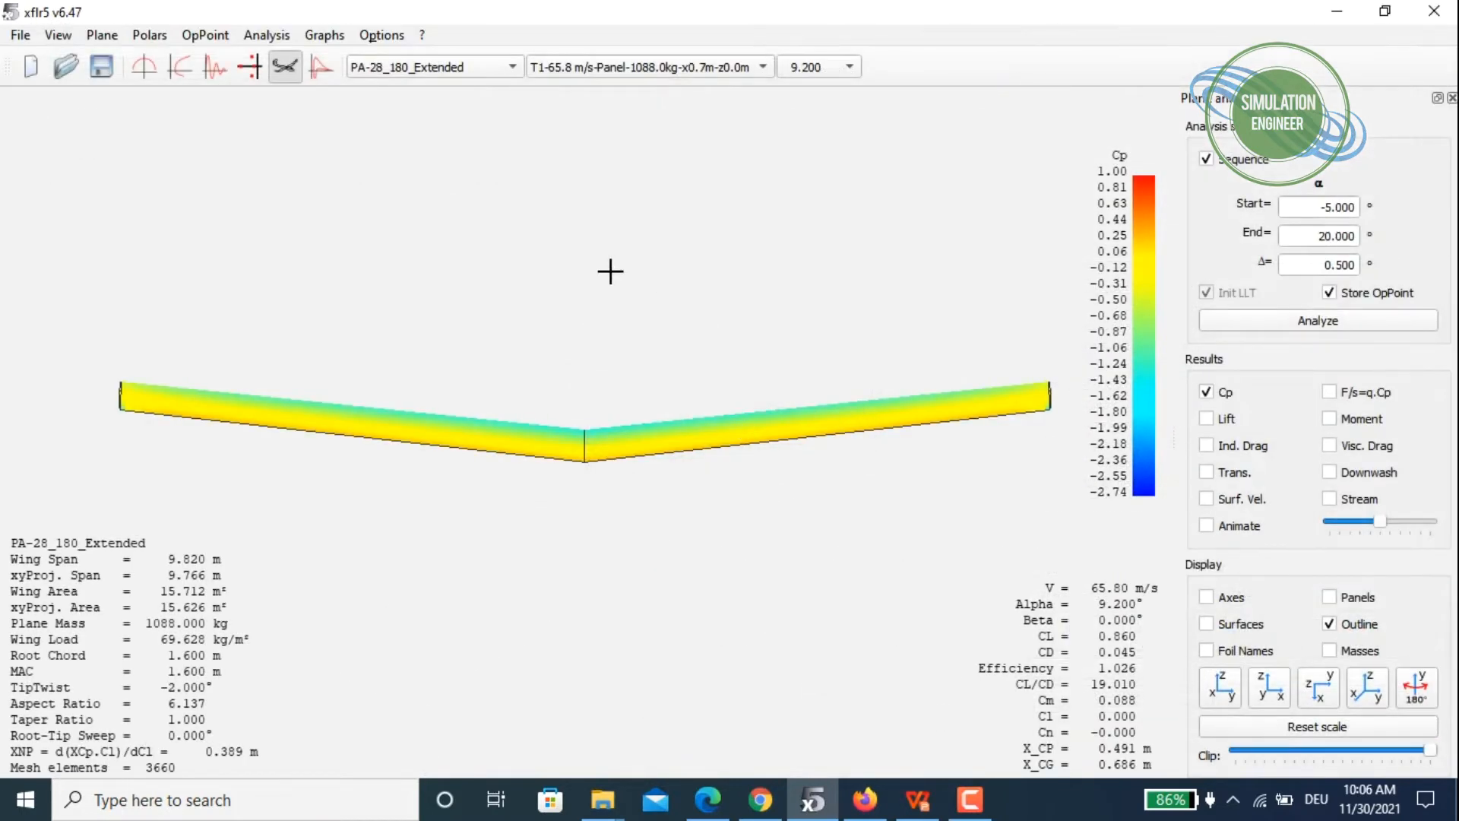
Switch the current plane to PA-28_181_Tapered and open its main wing definition.
left_click(444, 67)
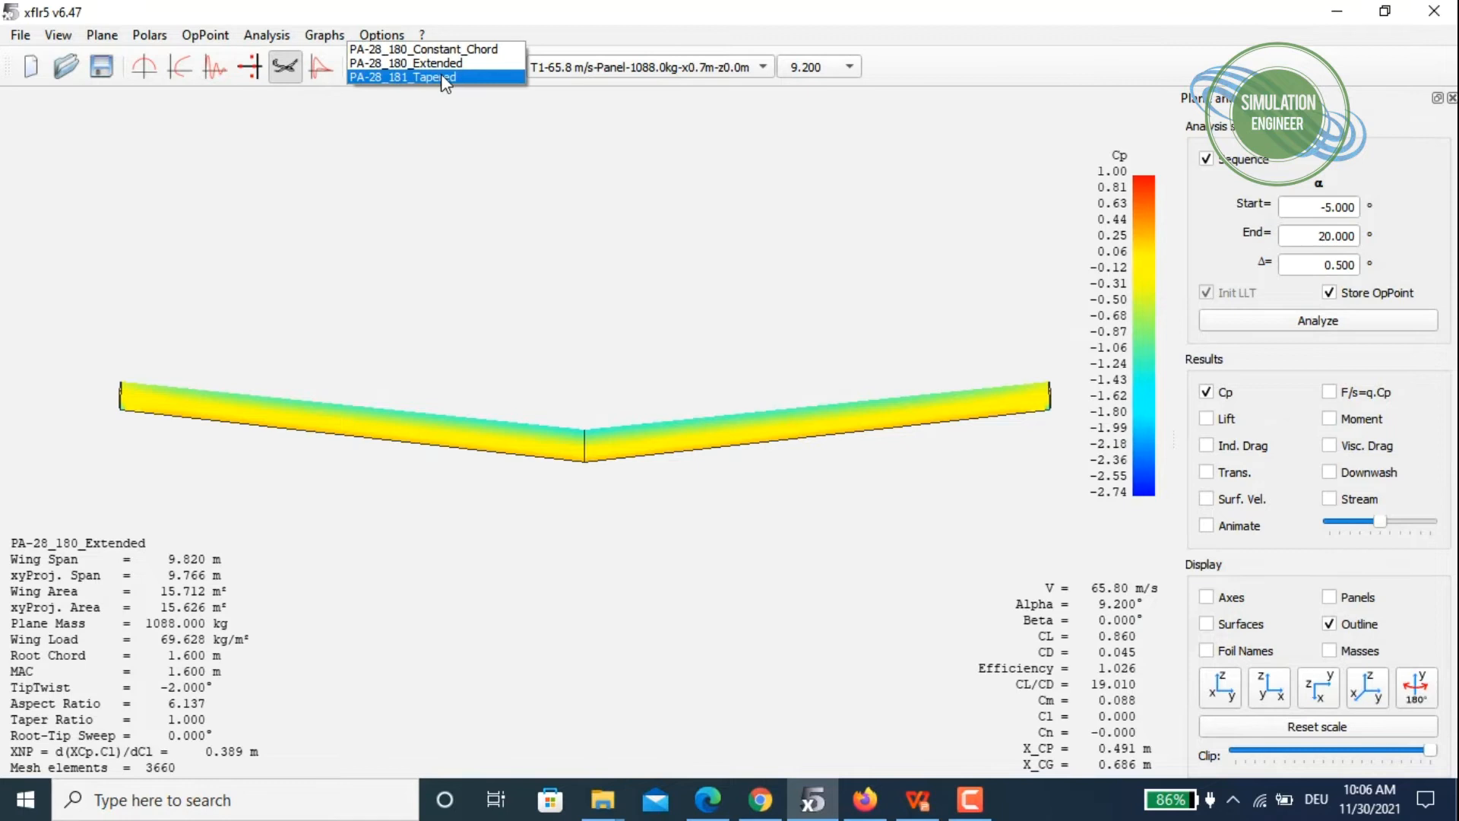
left_click(440, 74)
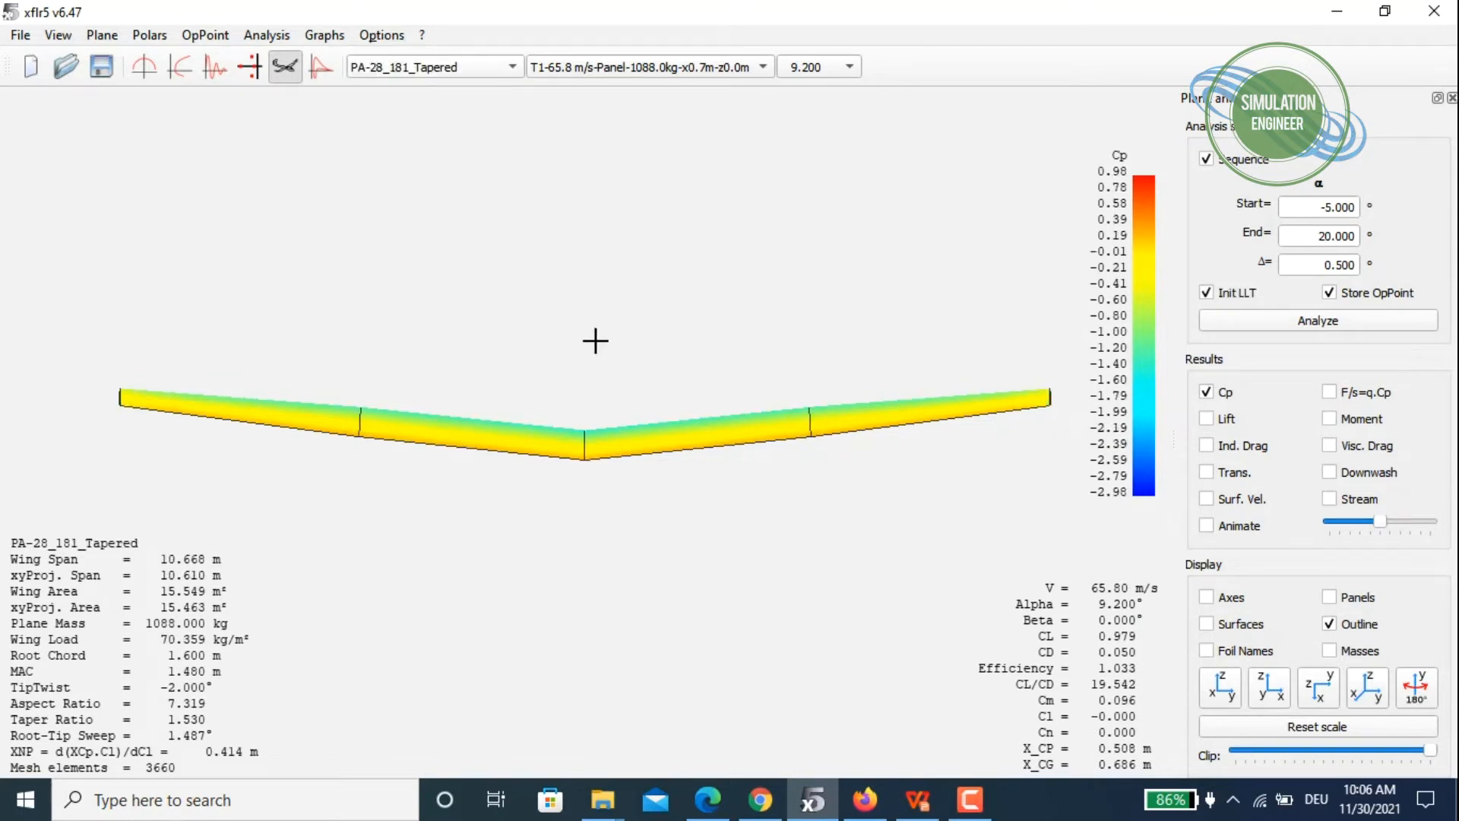
right_click(496, 168)
mouse_move(659, 167)
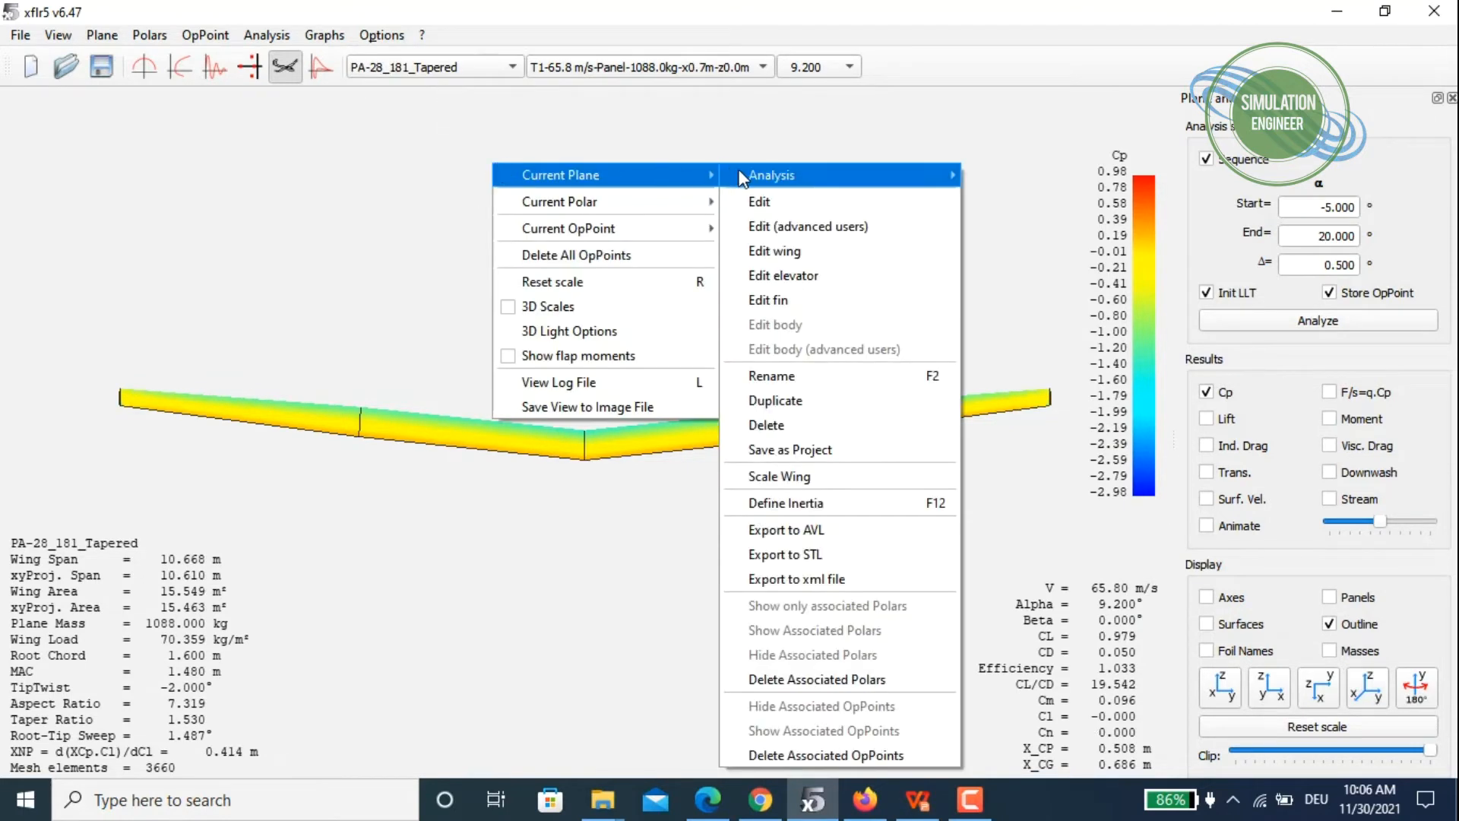
left_click(838, 249)
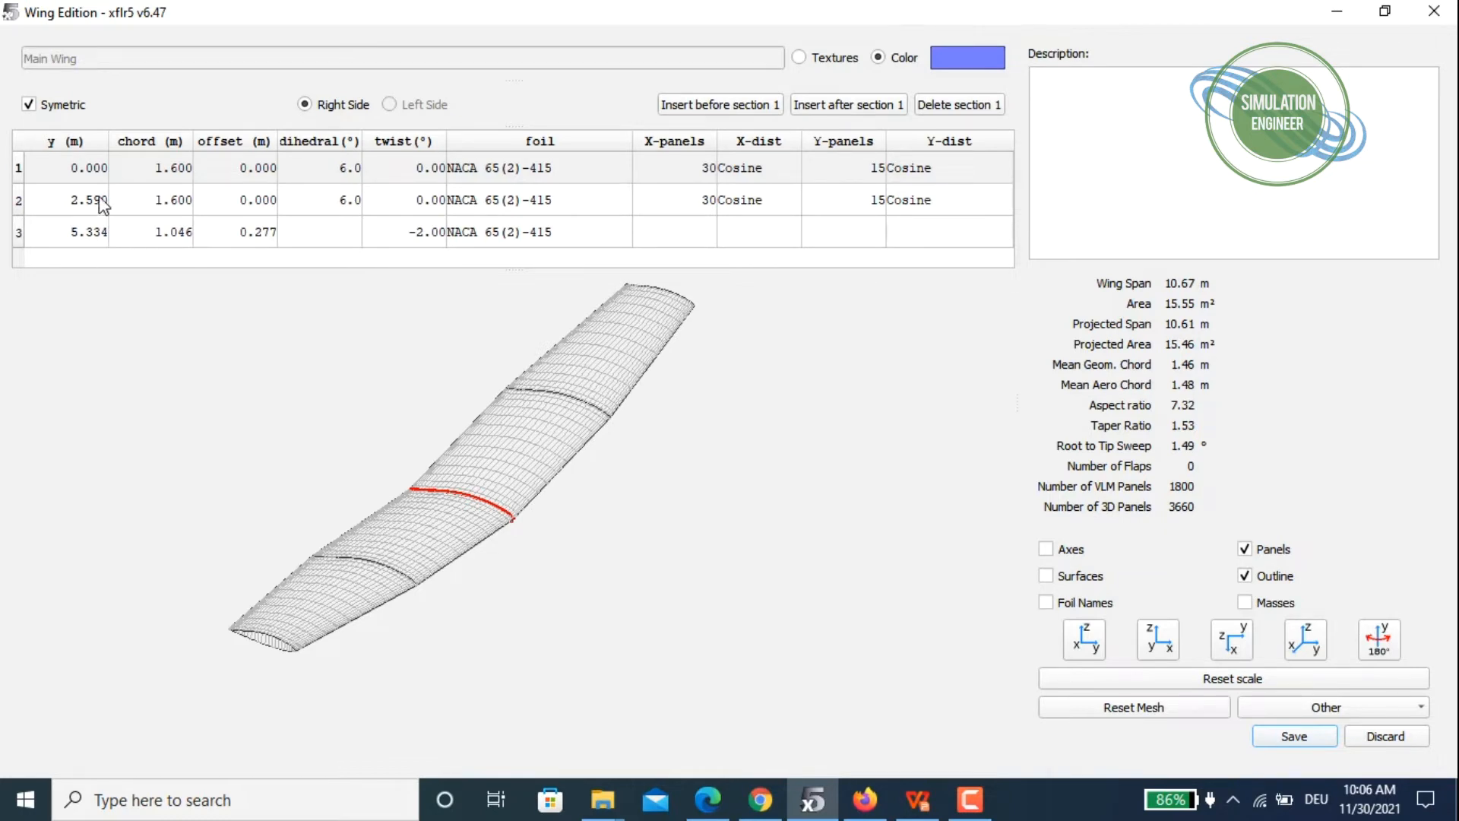
Check the spanwise positions of the tapered wing's first two sections and examine where the taper begins on the mesh.
left_click(49, 174)
left_click(49, 175)
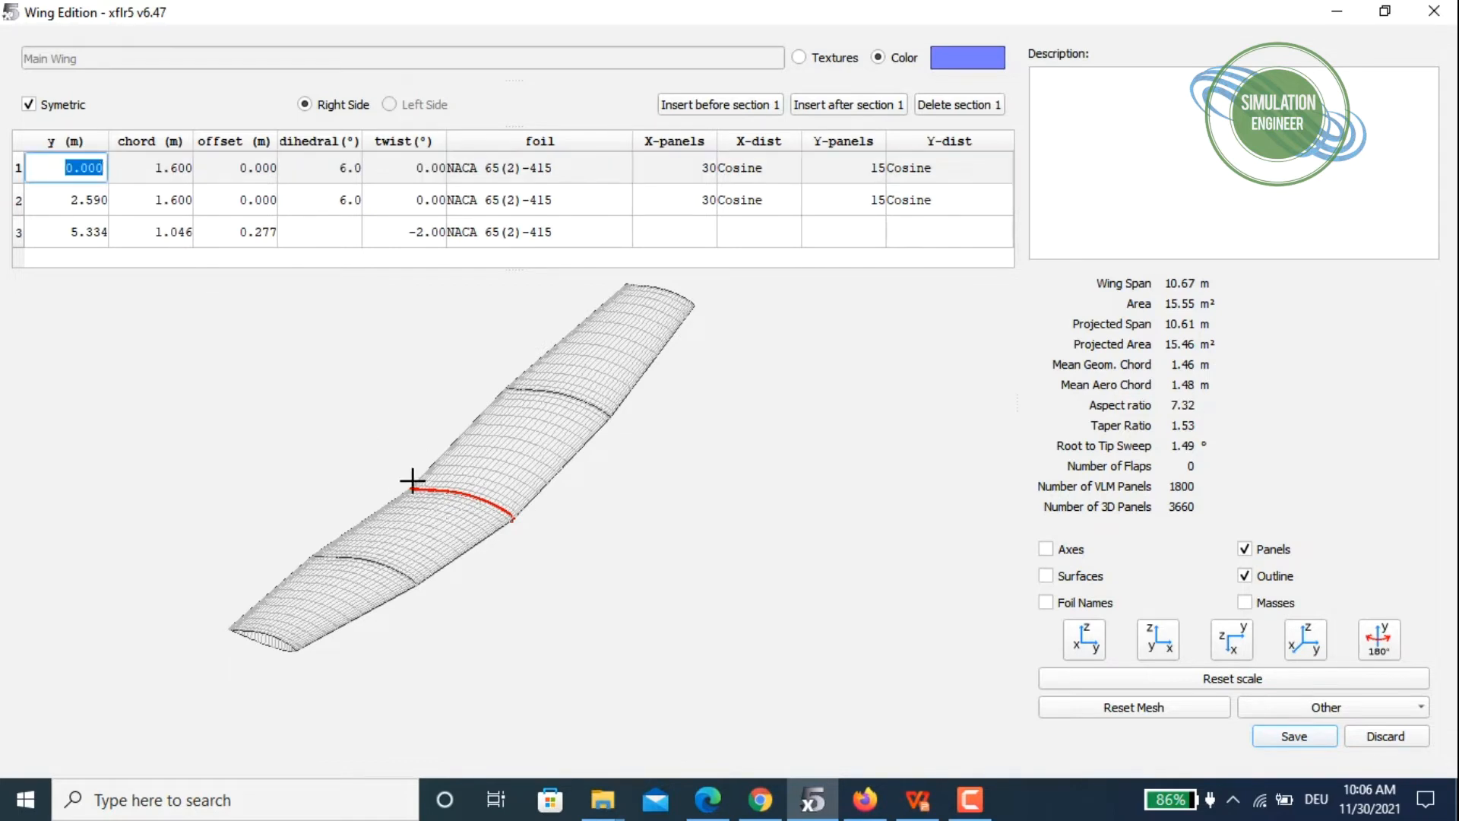
double_click(73, 203)
left_click_drag(690, 617, 827, 447)
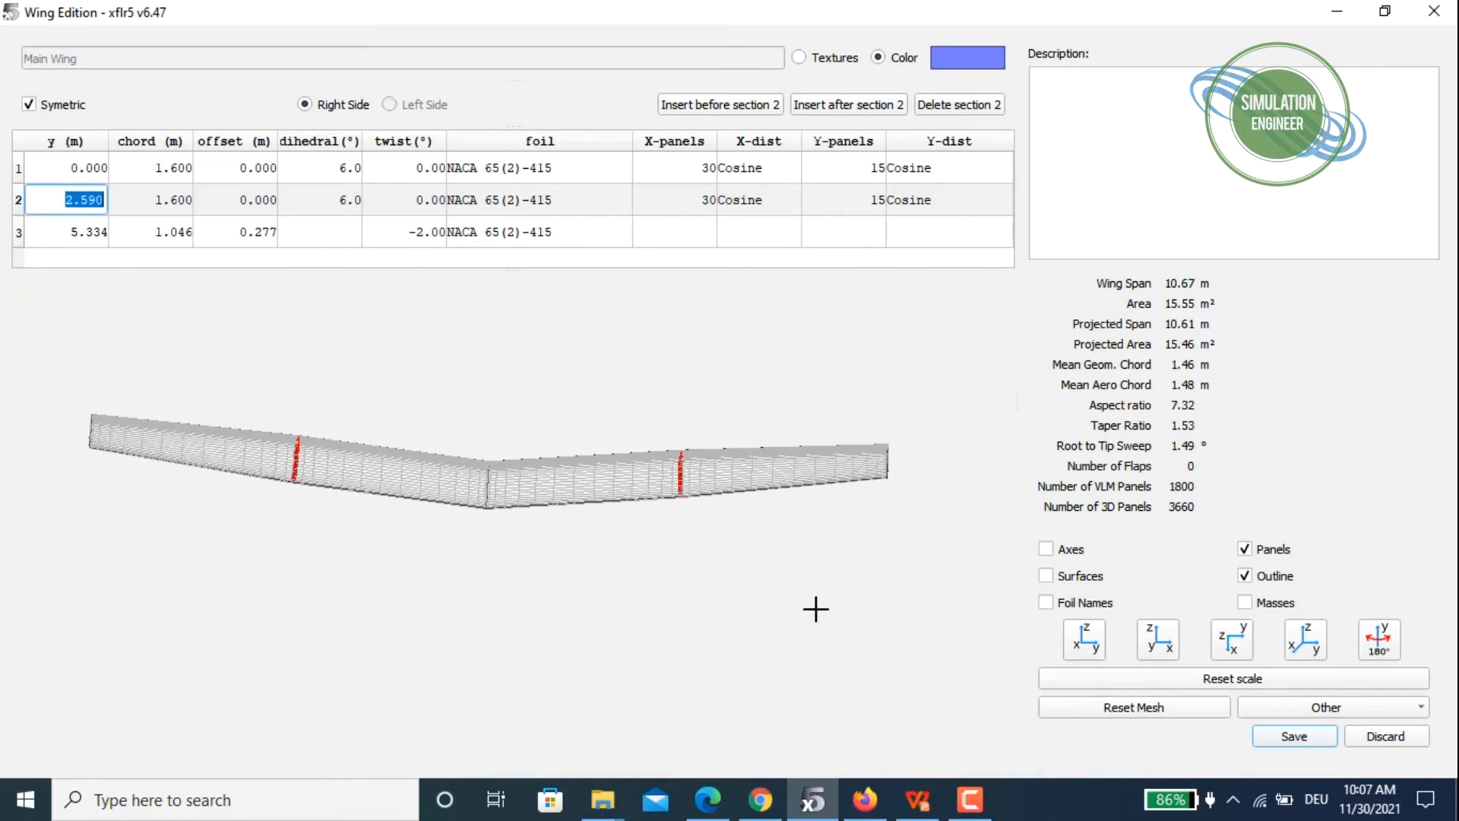
scroll(518, 442, "up", 5)
left_click_drag(627, 470, 500, 480)
left_click_drag(591, 454, 192, 281)
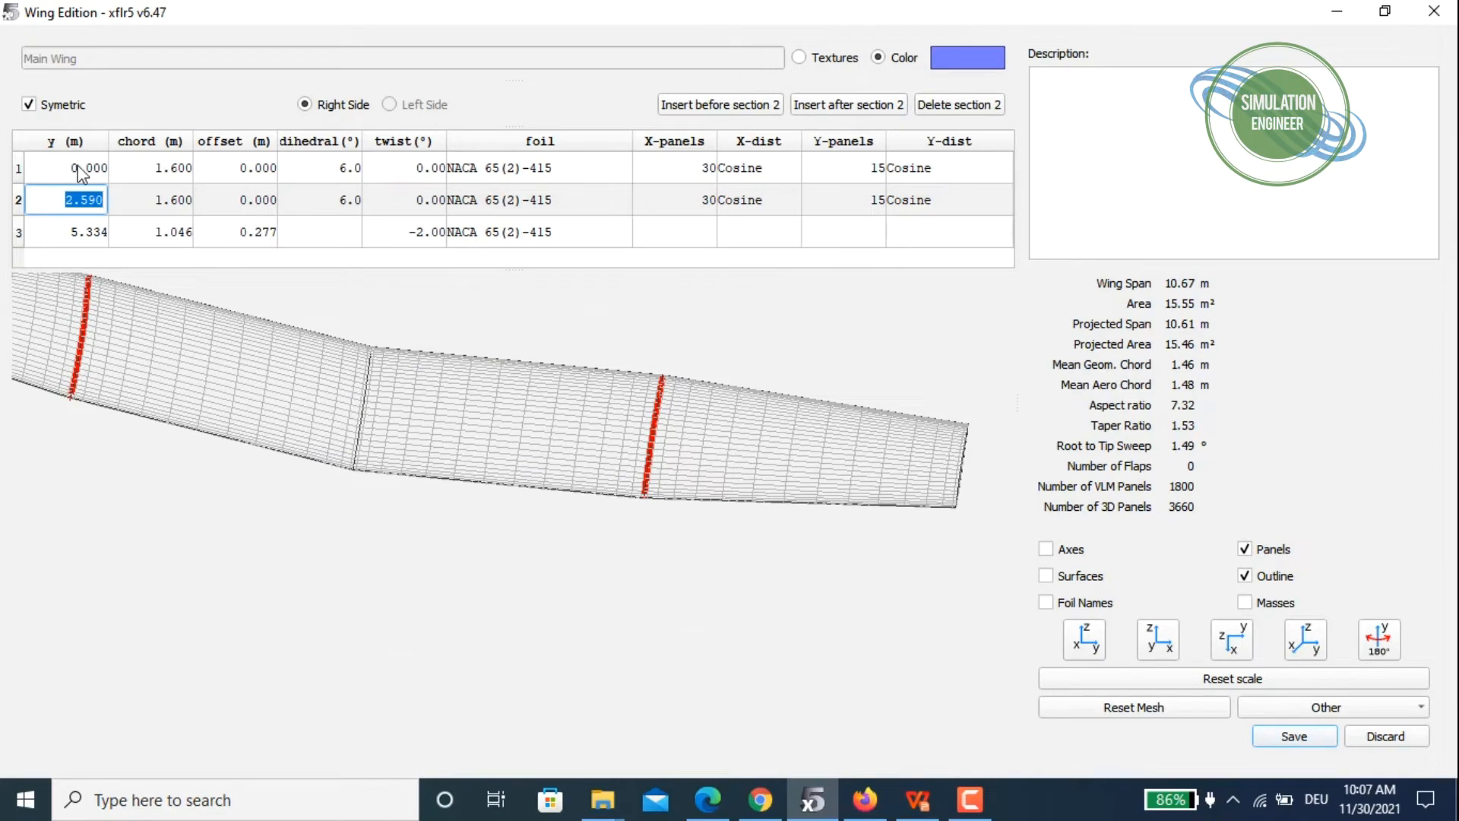
Check the spanwise positions of all three sections and the tip chord, and leave the tapered wing definition without saving.
left_click(82, 168)
left_click(85, 203)
left_click(85, 232)
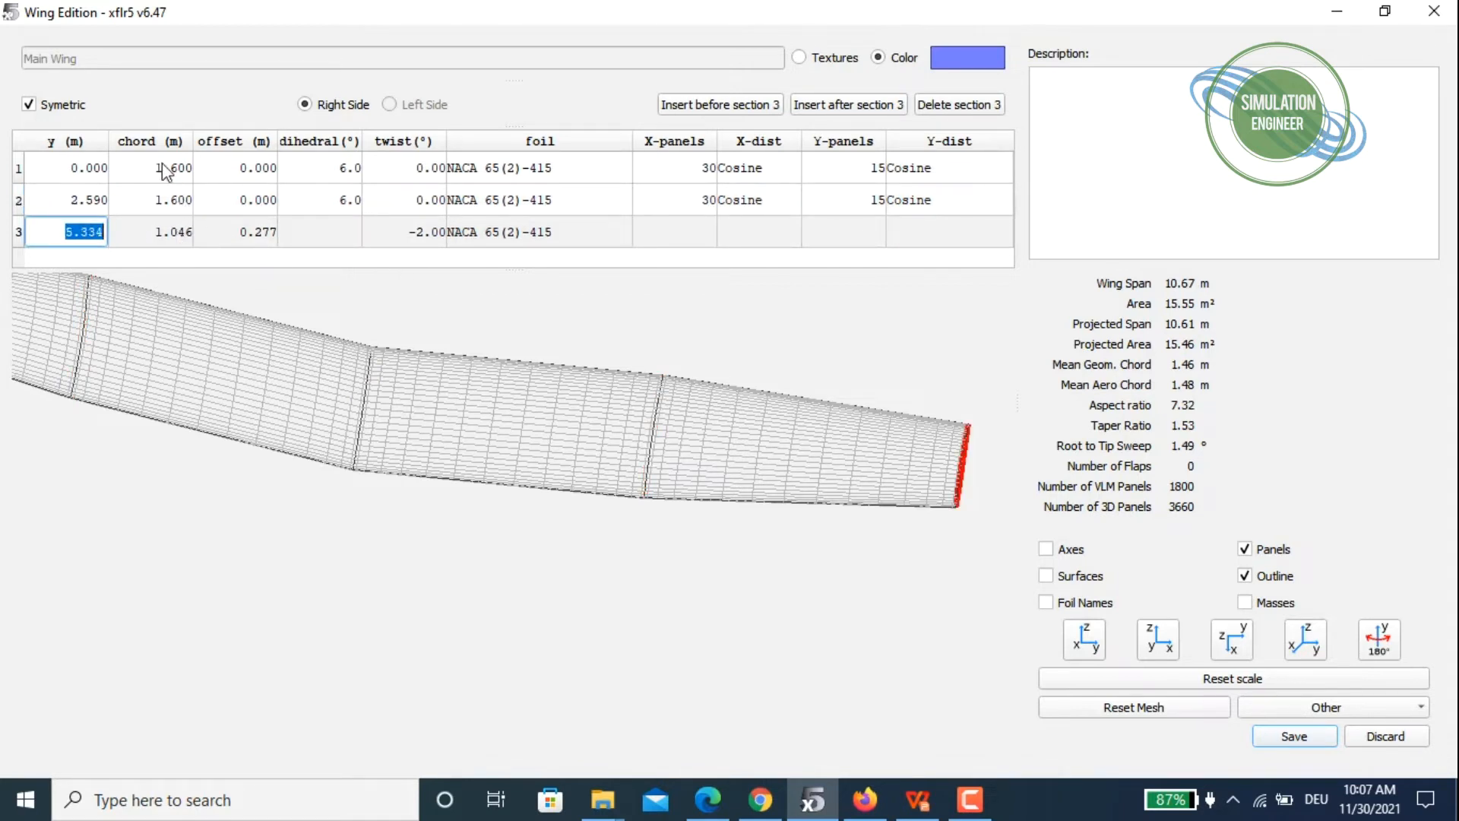
left_click(171, 234)
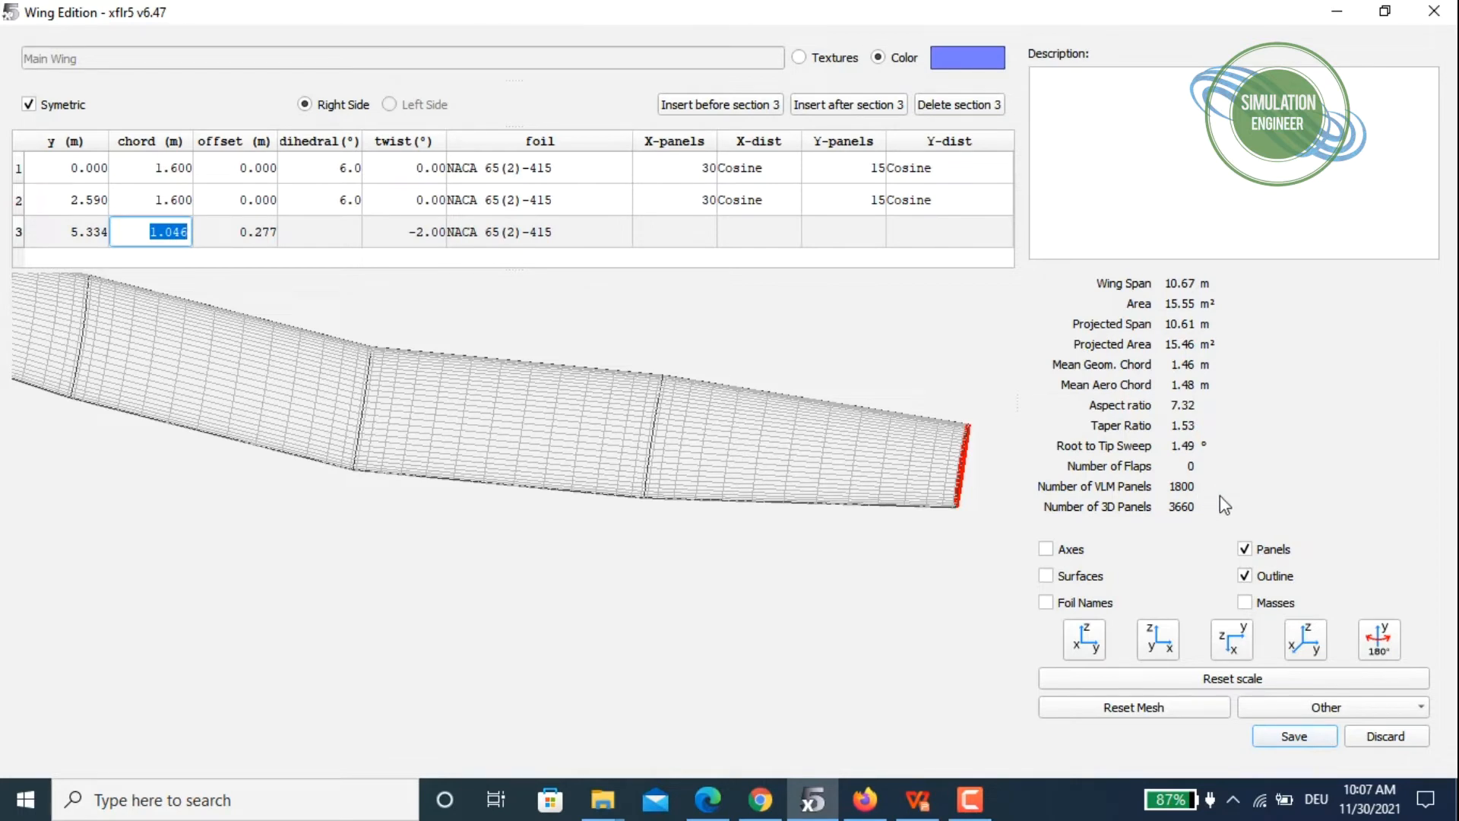
left_click(1384, 737)
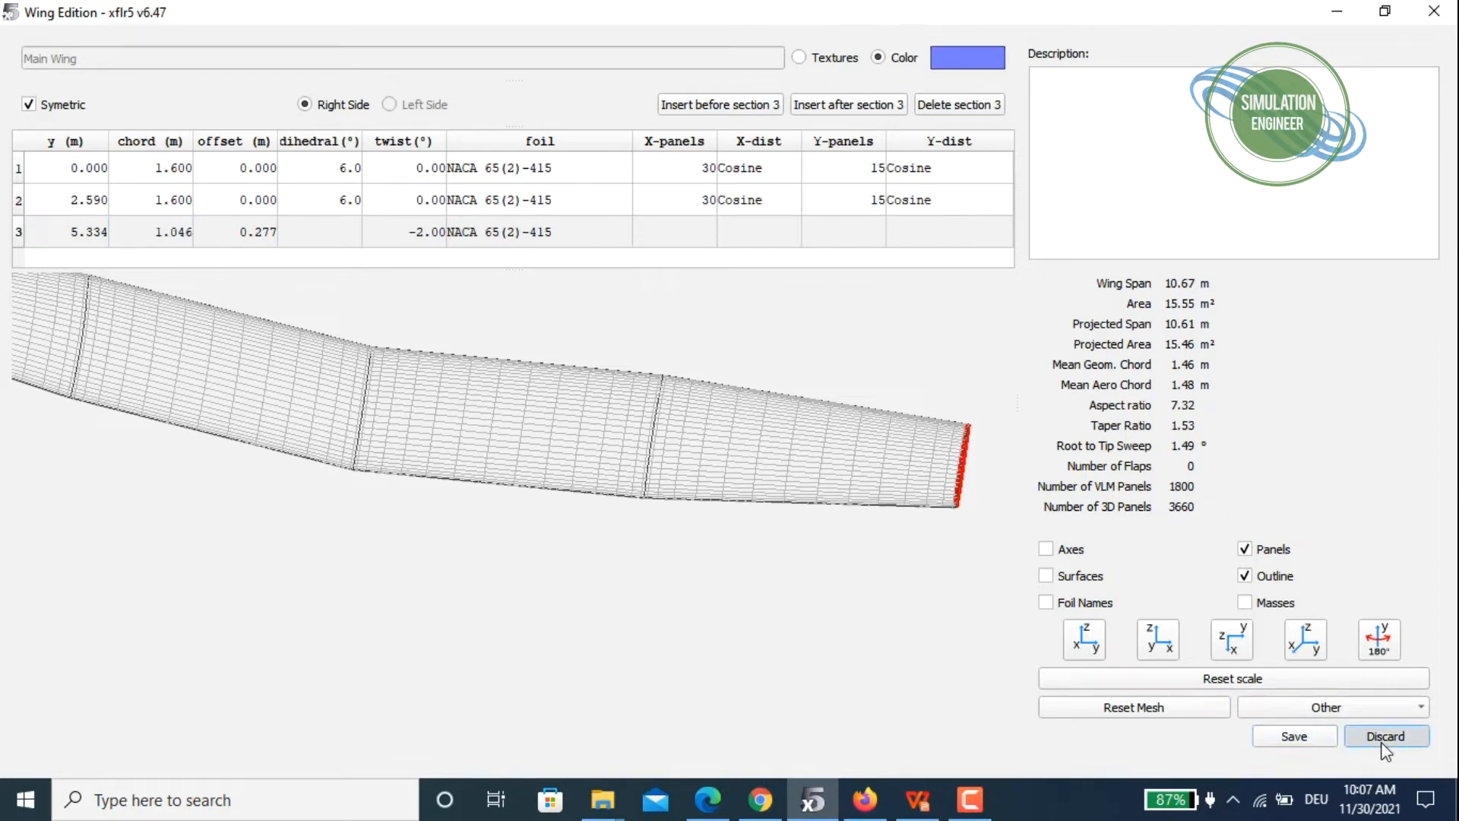
left_click(730, 422)
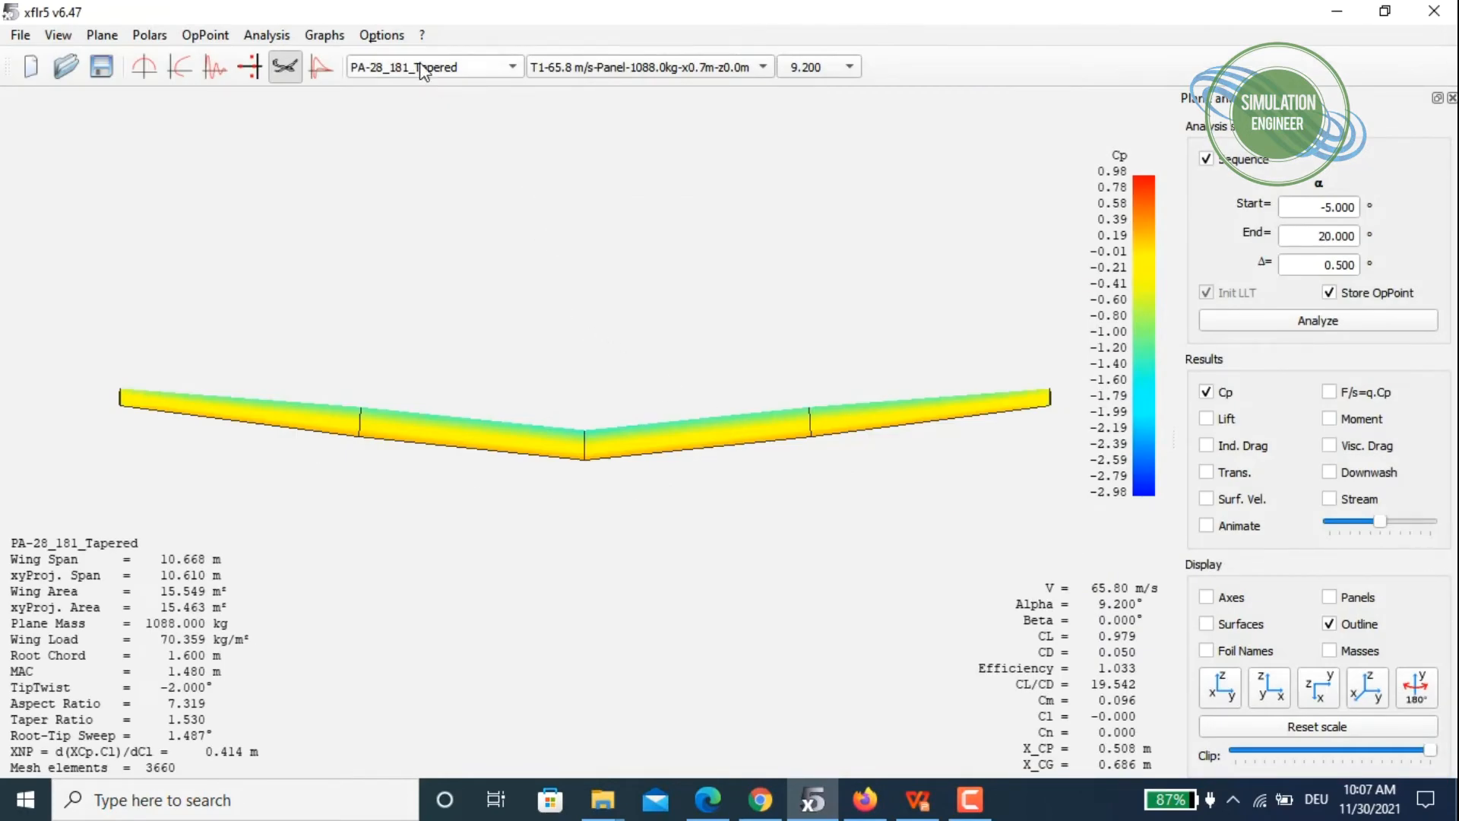
Start an analysis definition for PA-28_181_Tapered and check the free stream speed of the Type 1 (Fixed Speed) polar.
left_click(253, 36)
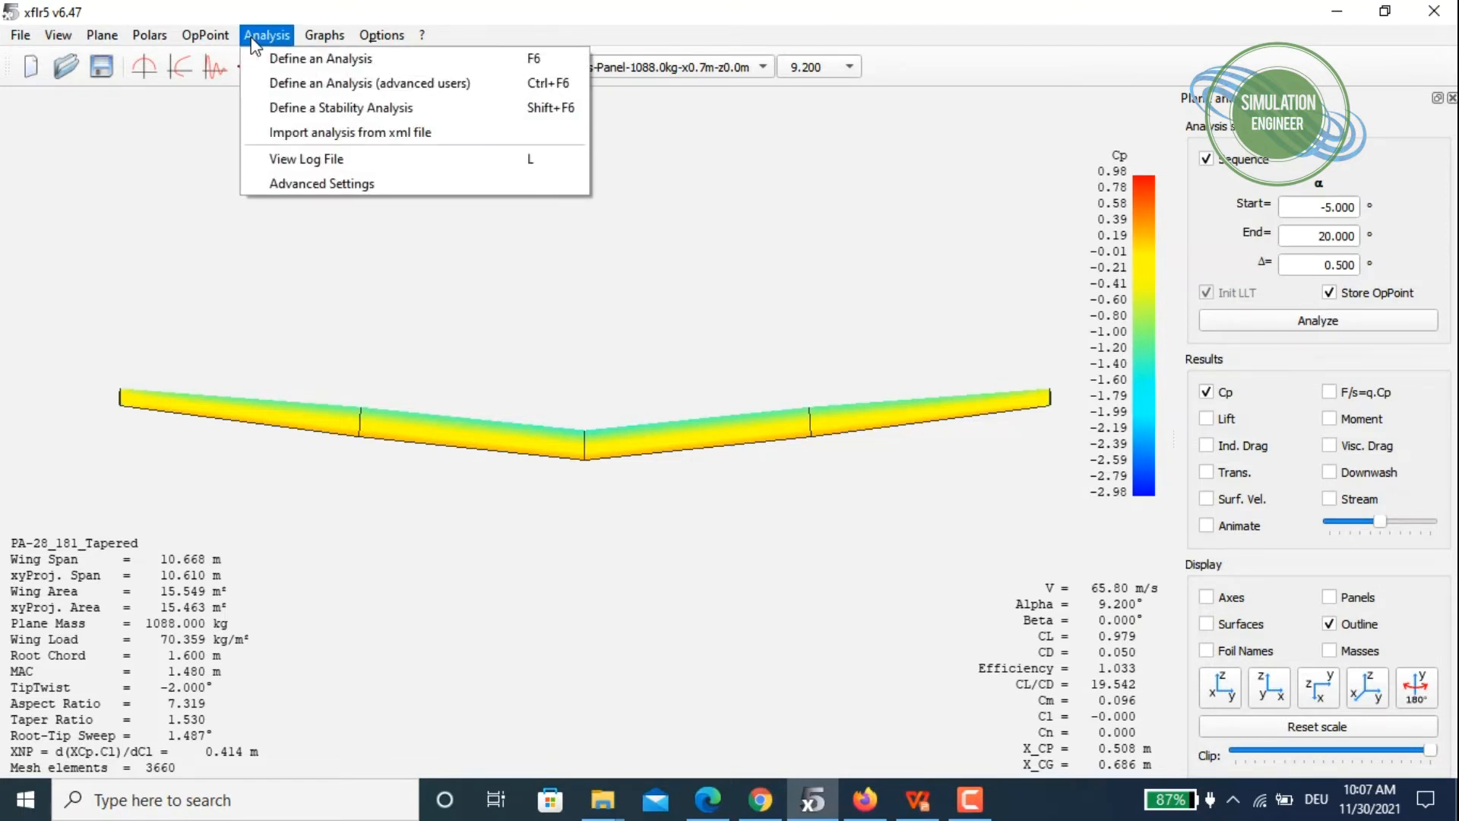
left_click(408, 67)
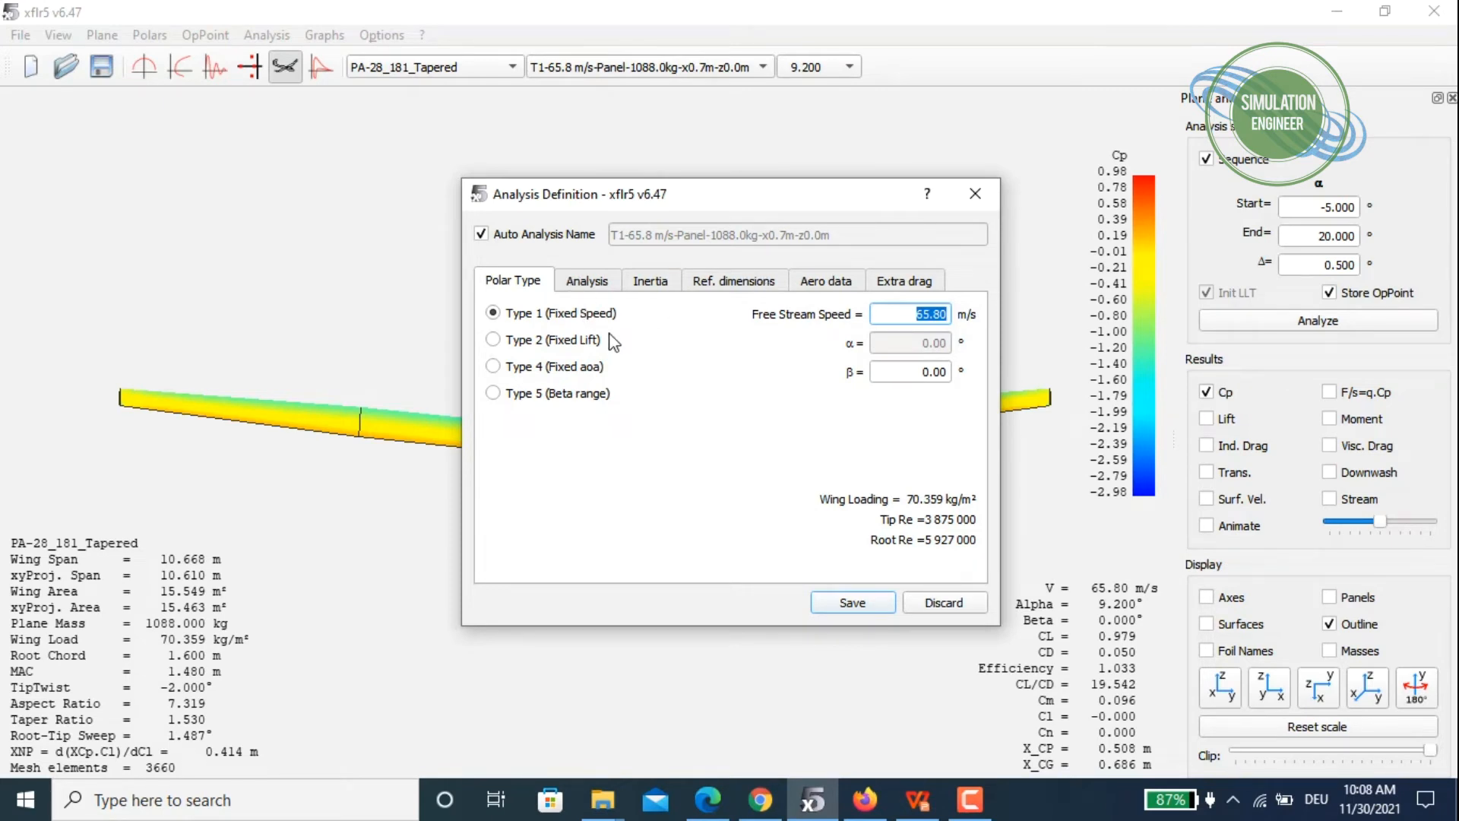
left_click(915, 314)
left_click_drag(916, 314, 970, 319)
Try the LLT (Wing only) analysis method, and set the method back to 3D Panels.
left_click(583, 282)
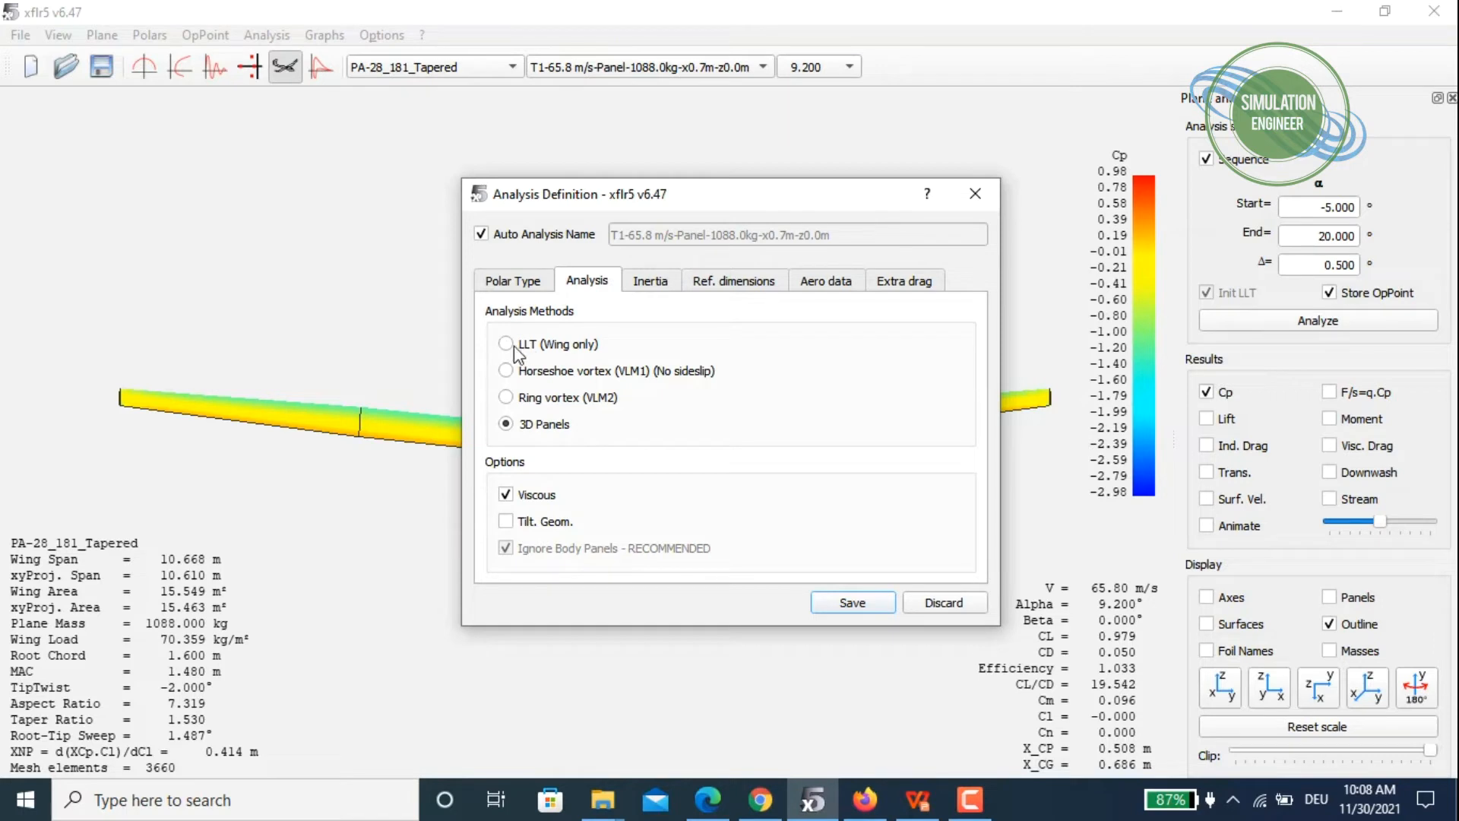
left_click(578, 348)
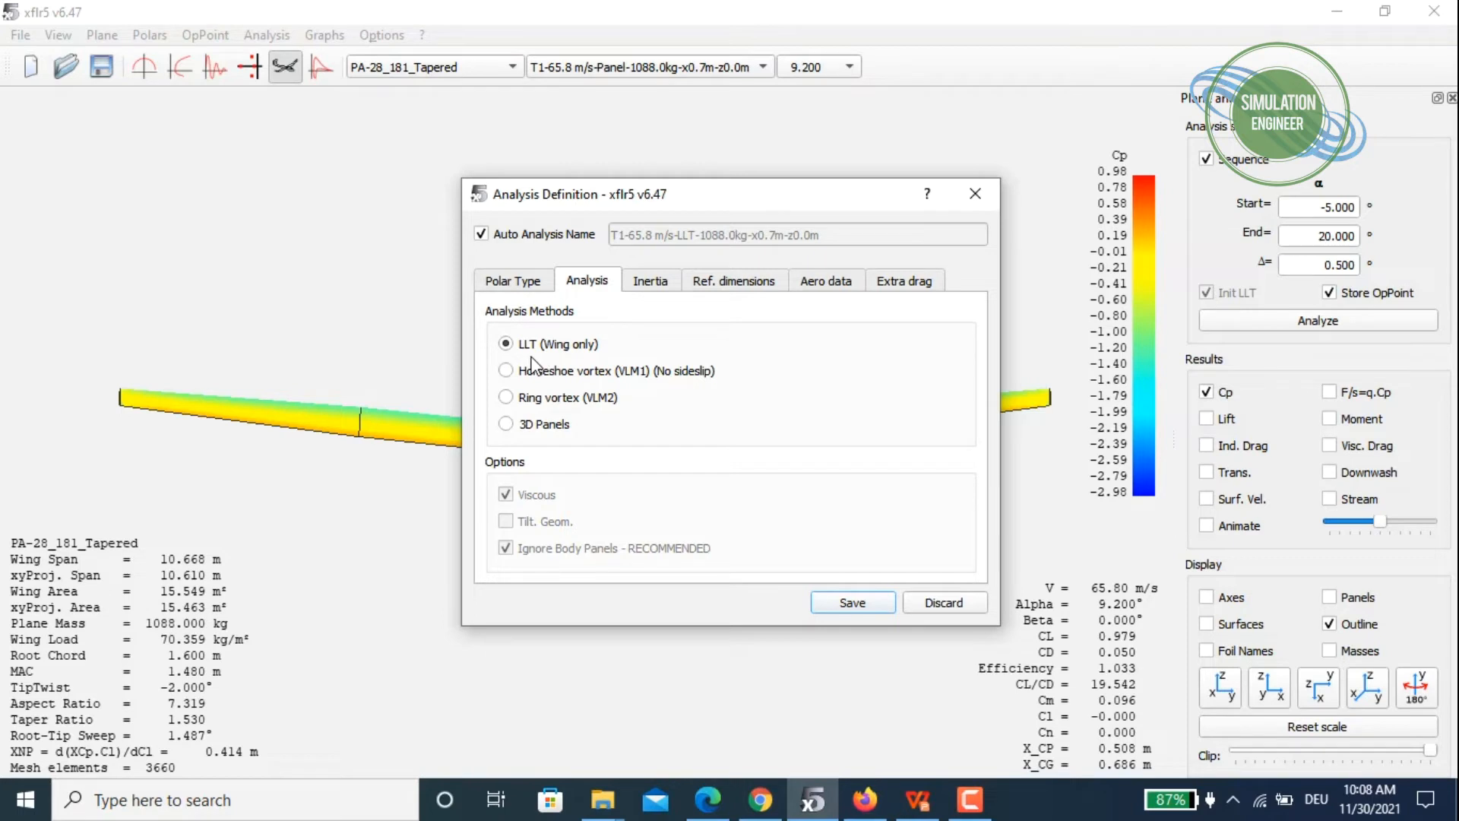
left_click(559, 427)
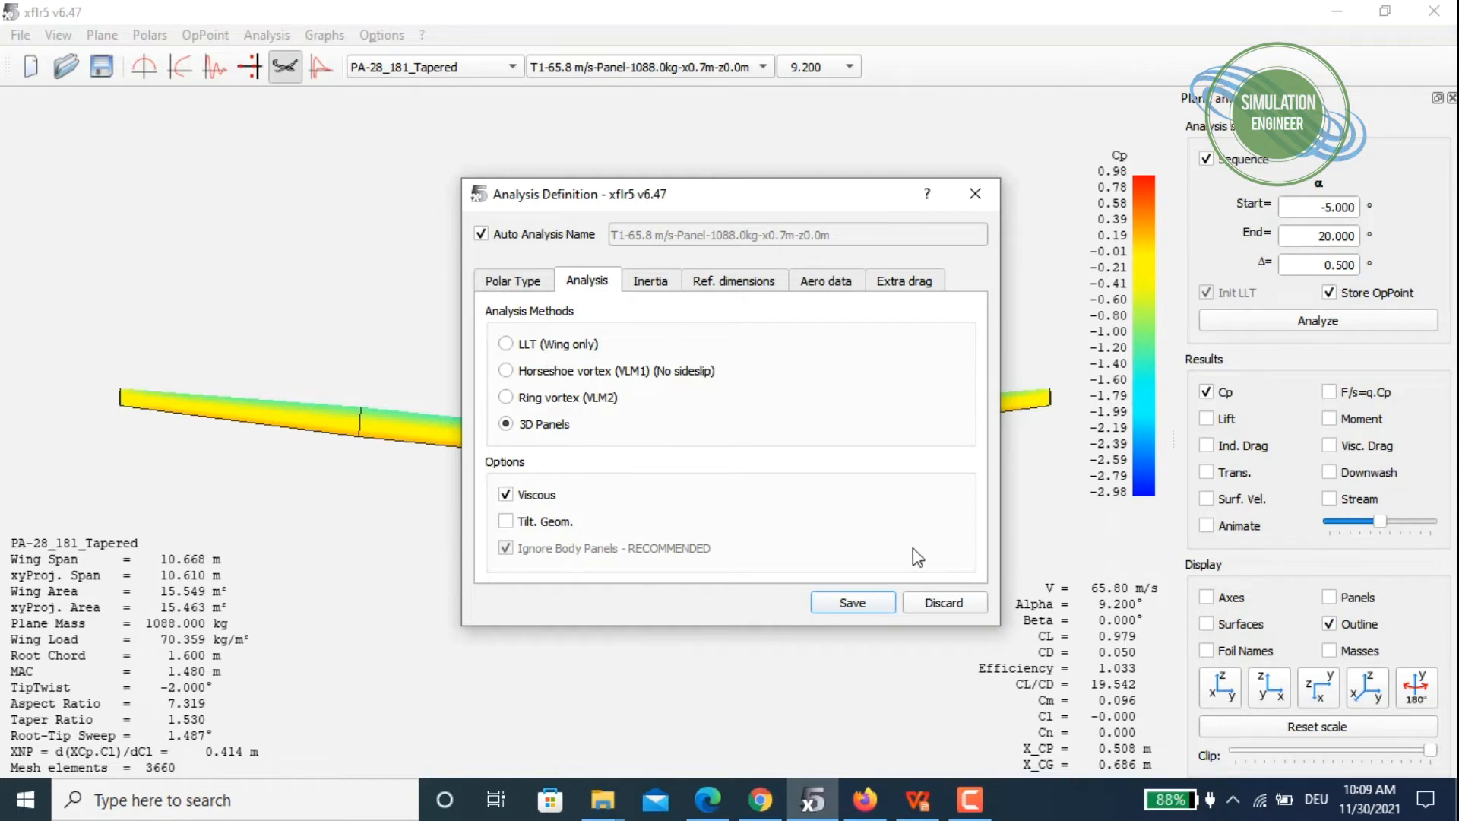
Check the plane mass and centre of gravity, and the reference dimensions for the aero coefficients in the analysis definition.
left_click(651, 281)
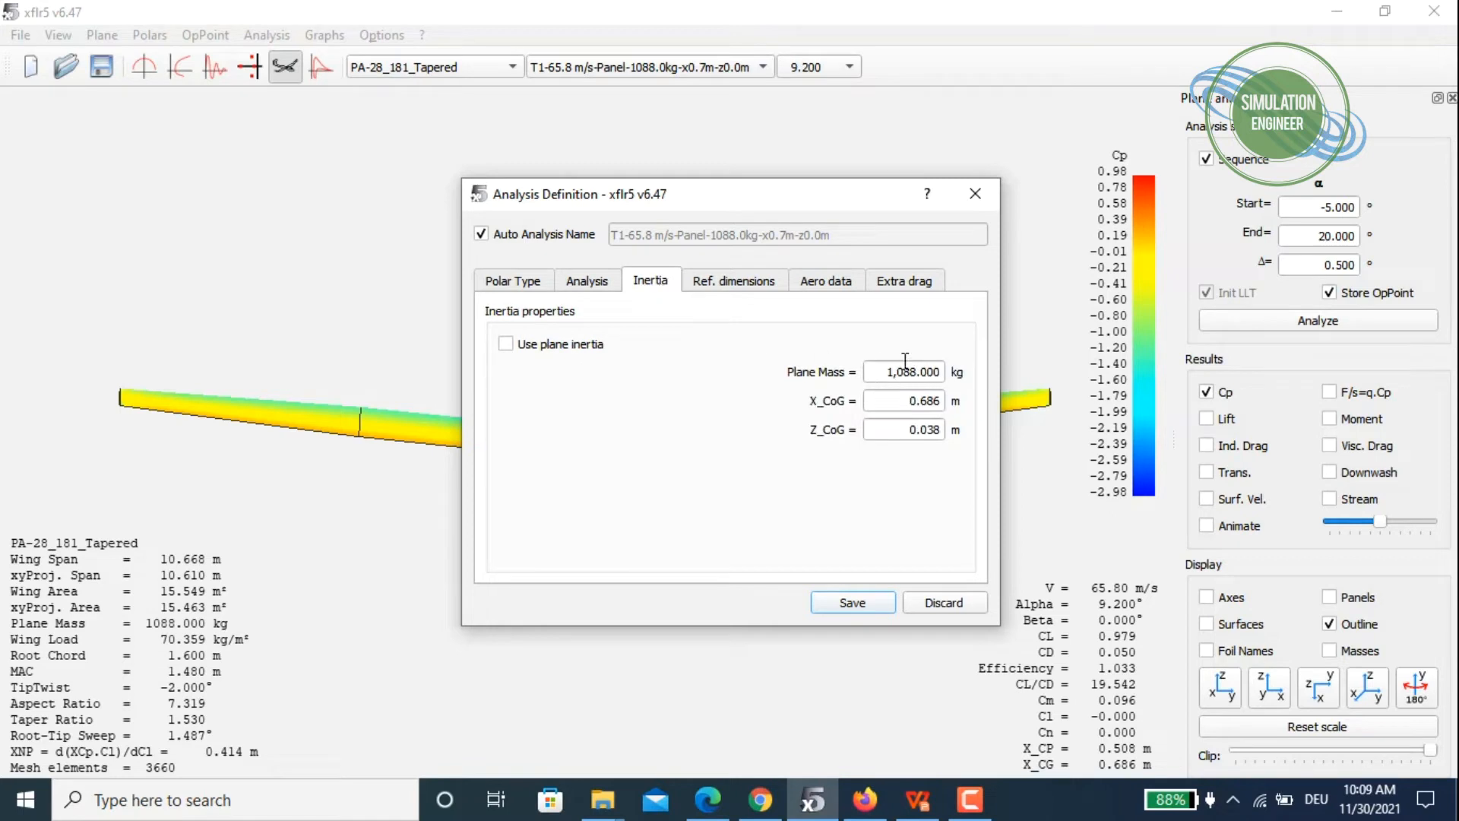
left_click_drag(890, 371, 946, 372)
left_click(762, 278)
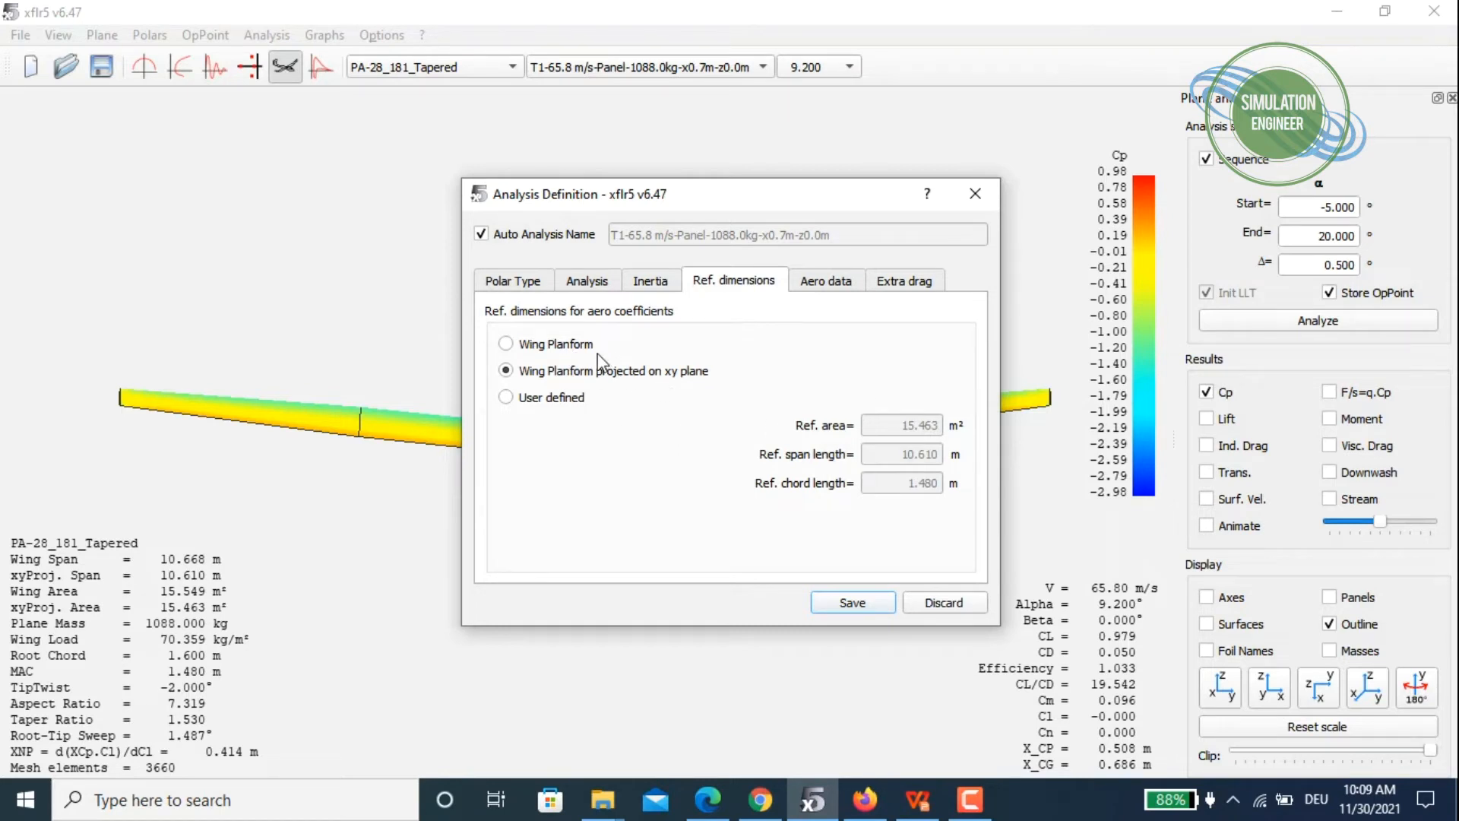
Check the air data and its altitude and temperature inputs, and discard the analysis definition after rechecking the polar type.
left_click(828, 292)
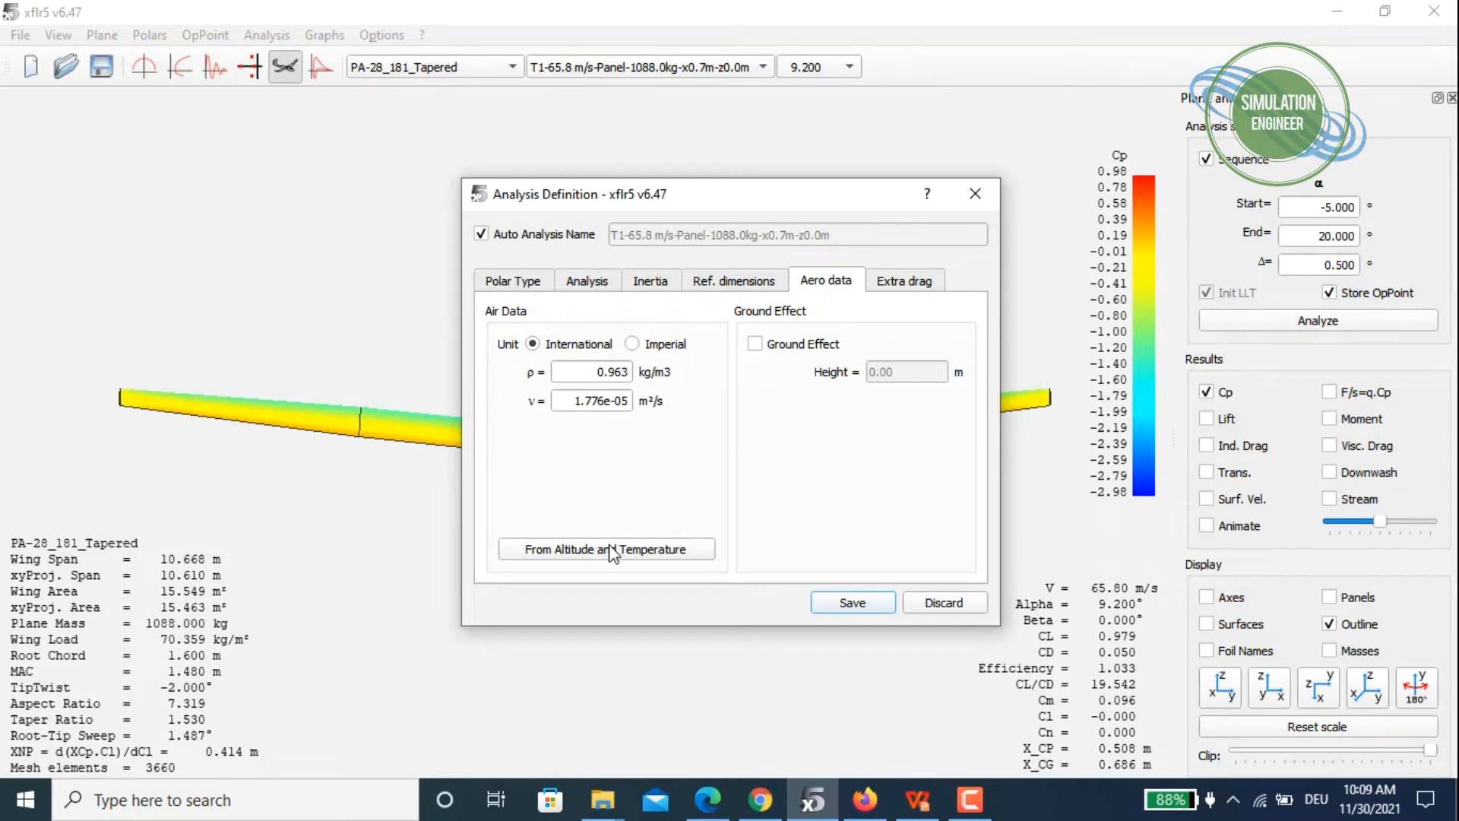
left_click(651, 560)
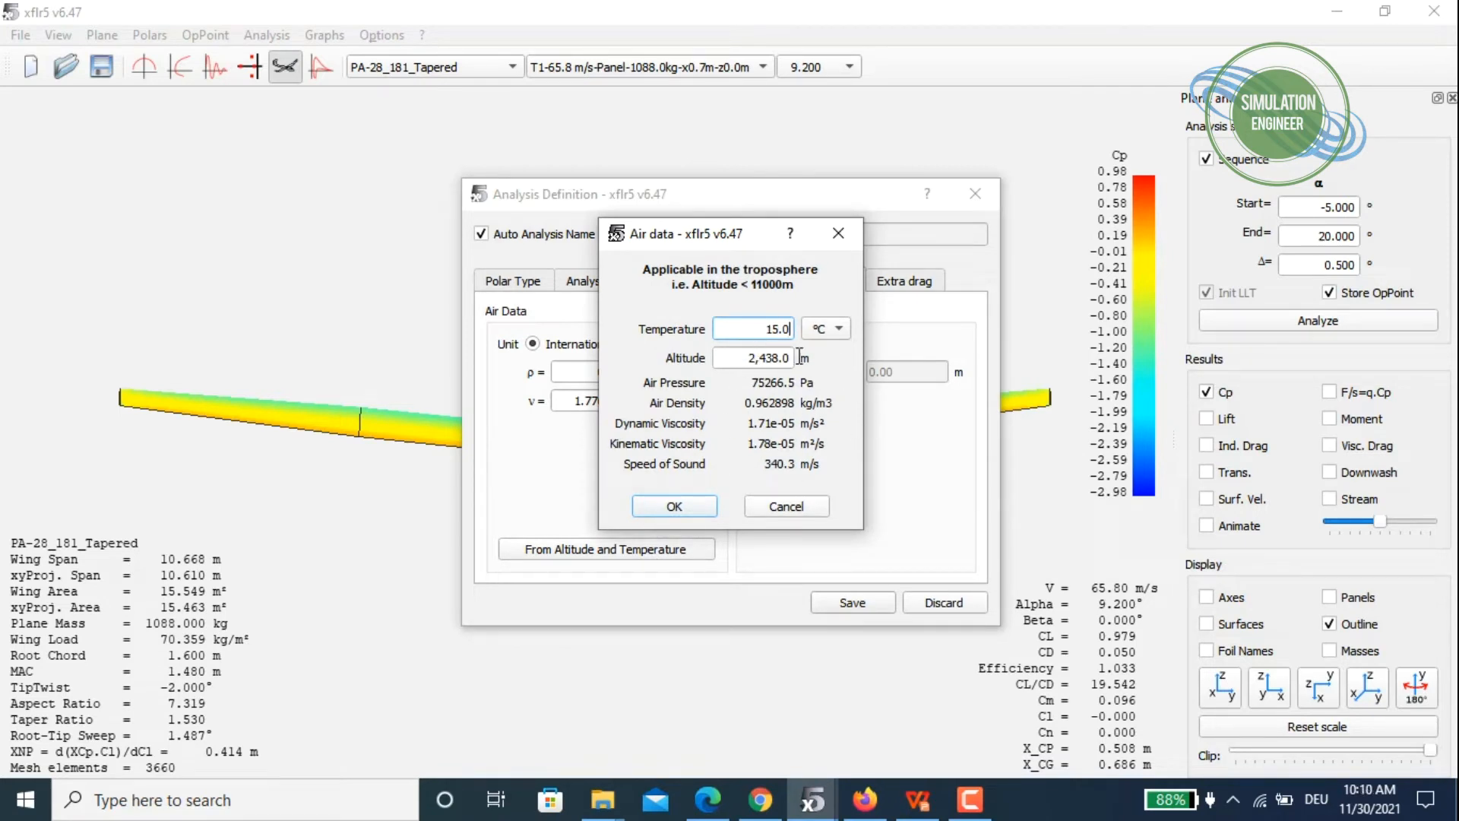
left_click(776, 505)
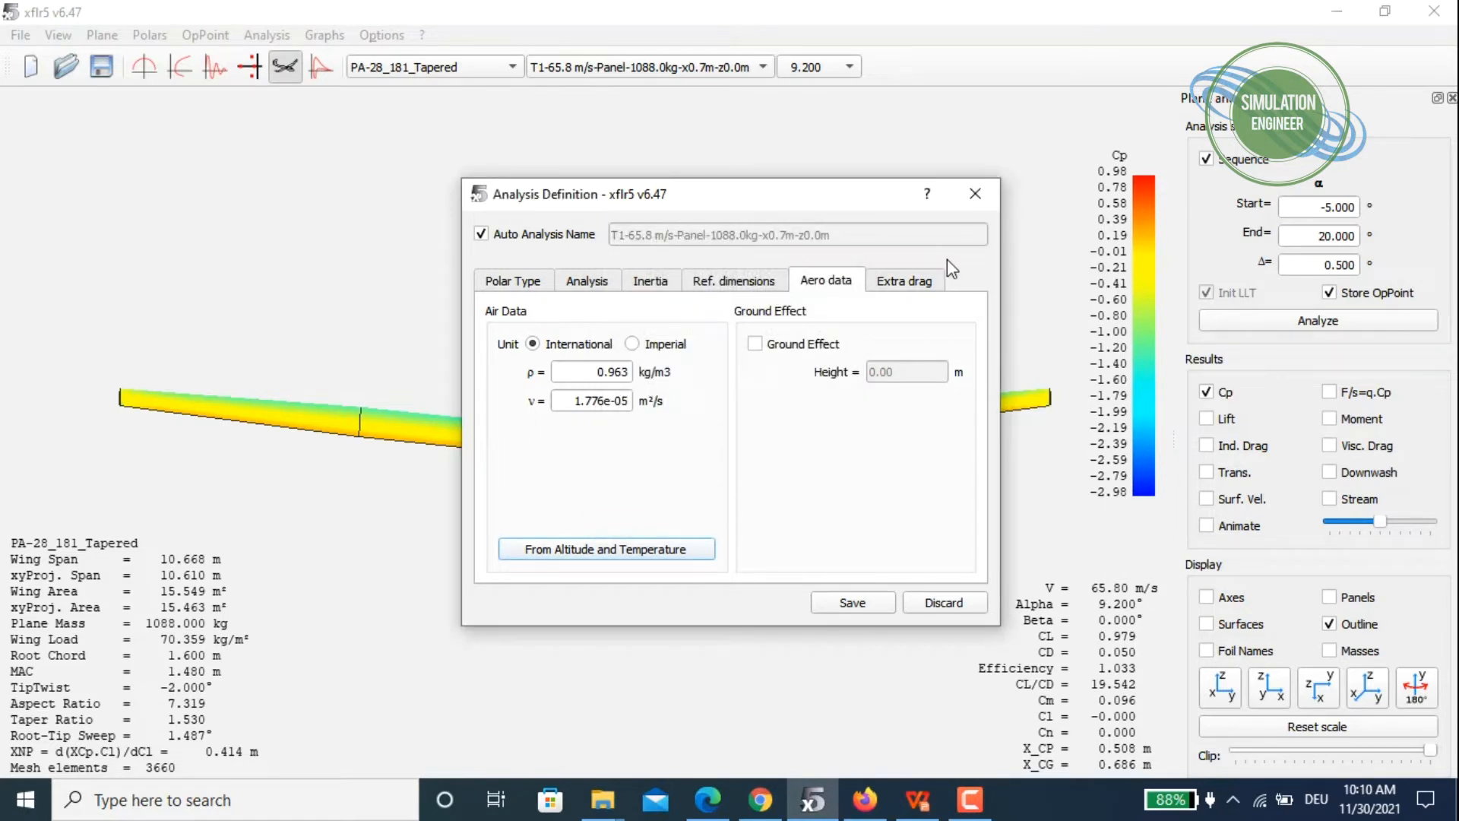
left_click(542, 280)
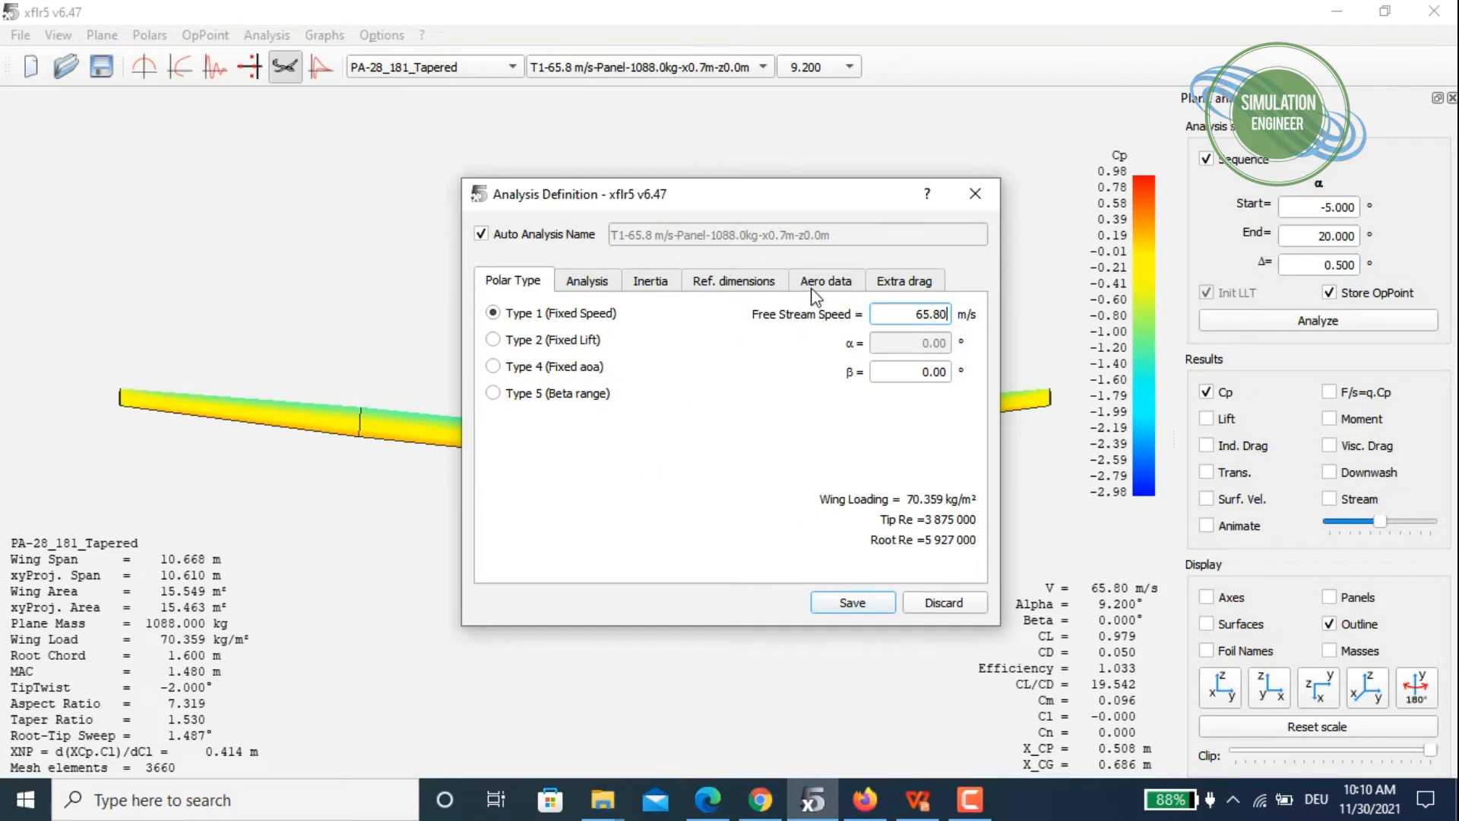
left_click(933, 604)
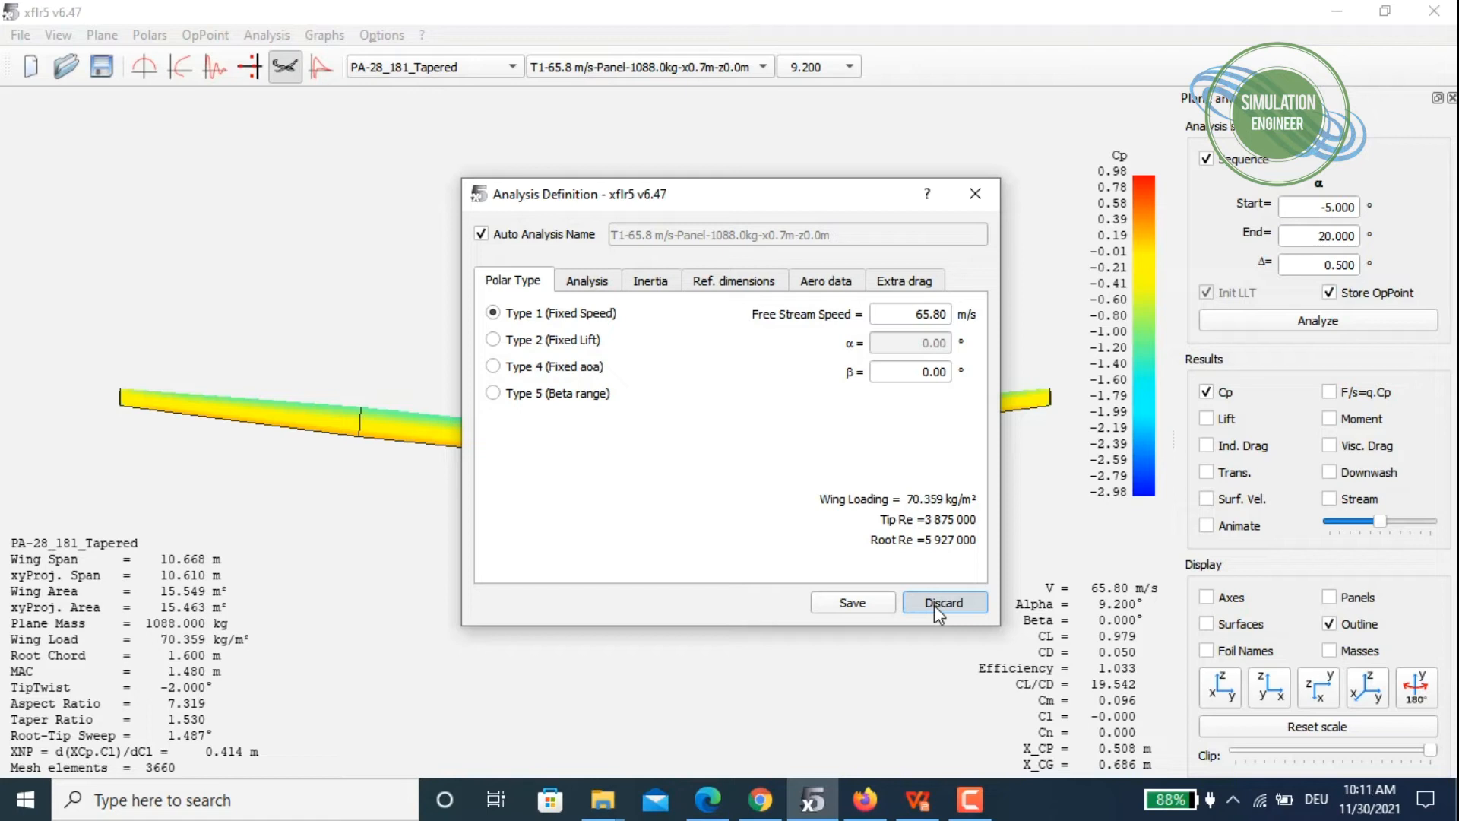
left_click(933, 605)
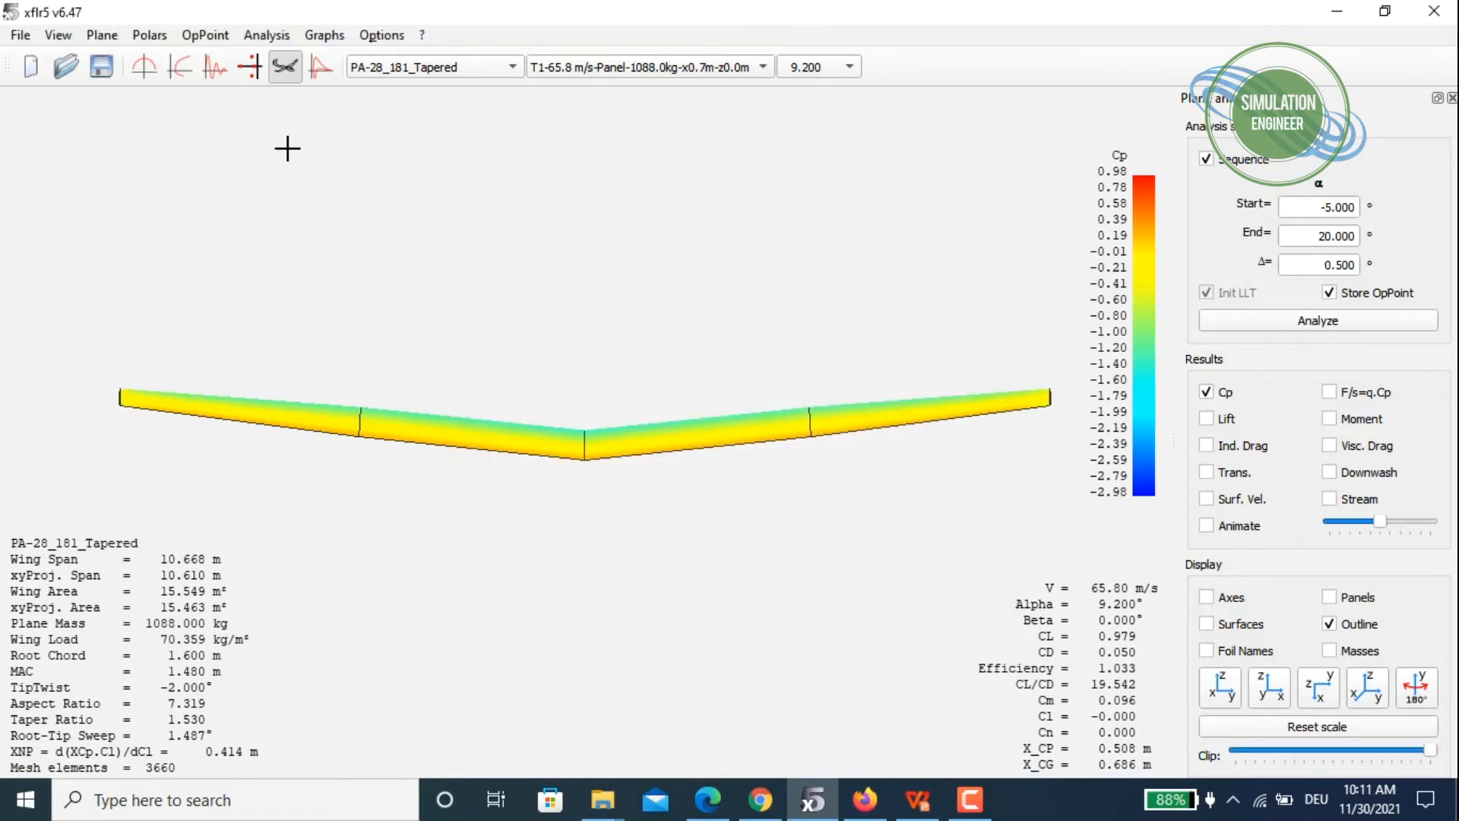
Switch to the PA-28_180_Constant_Chord plane and activate its T1-65.8 m/s-LLT polar.
left_click(450, 67)
left_click(434, 34)
left_click(623, 68)
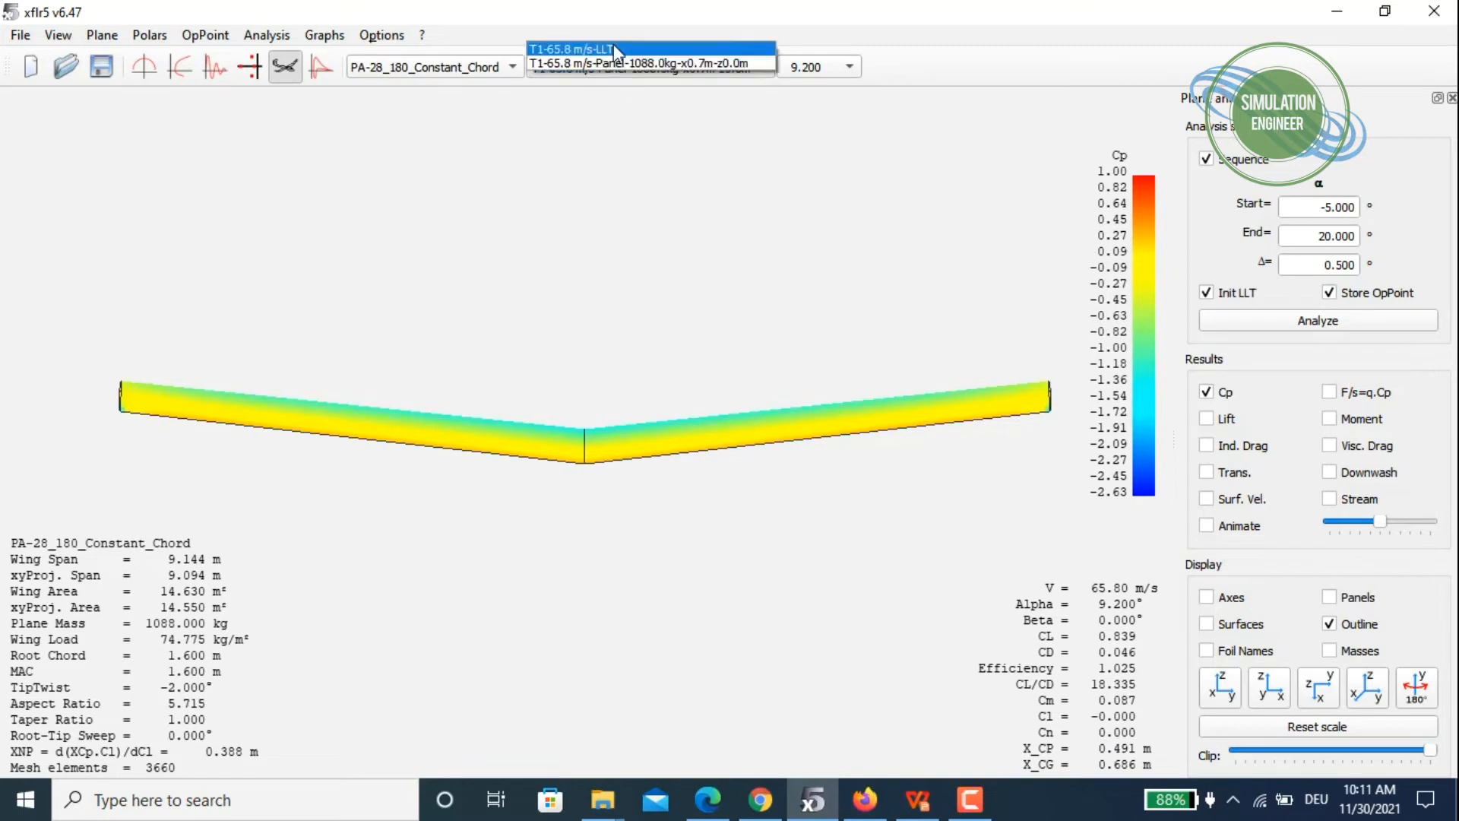
left_click(613, 45)
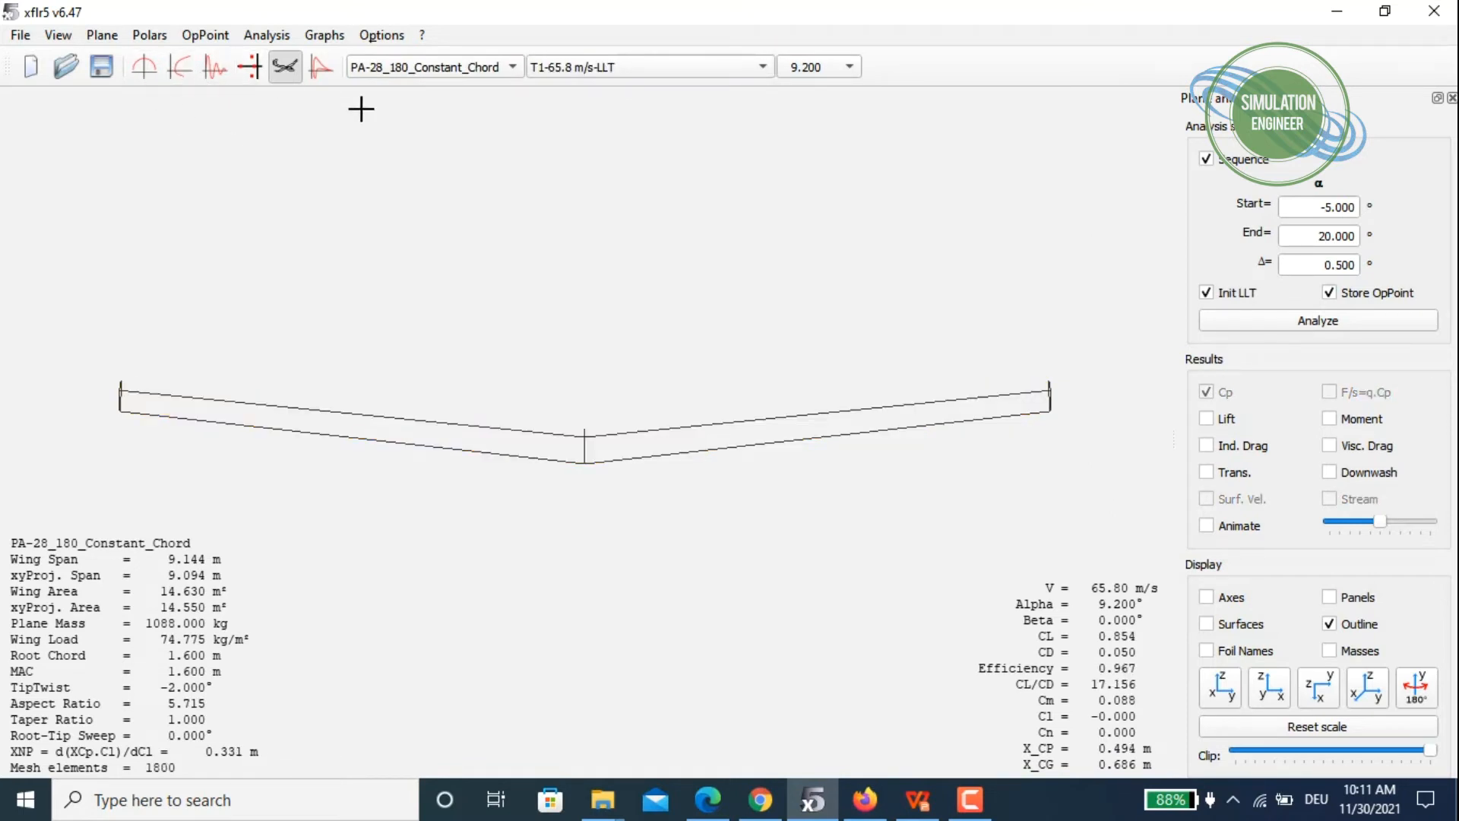
Check the start, end and increment of the angle of attack sequence in the analysis settings.
left_click(1331, 206)
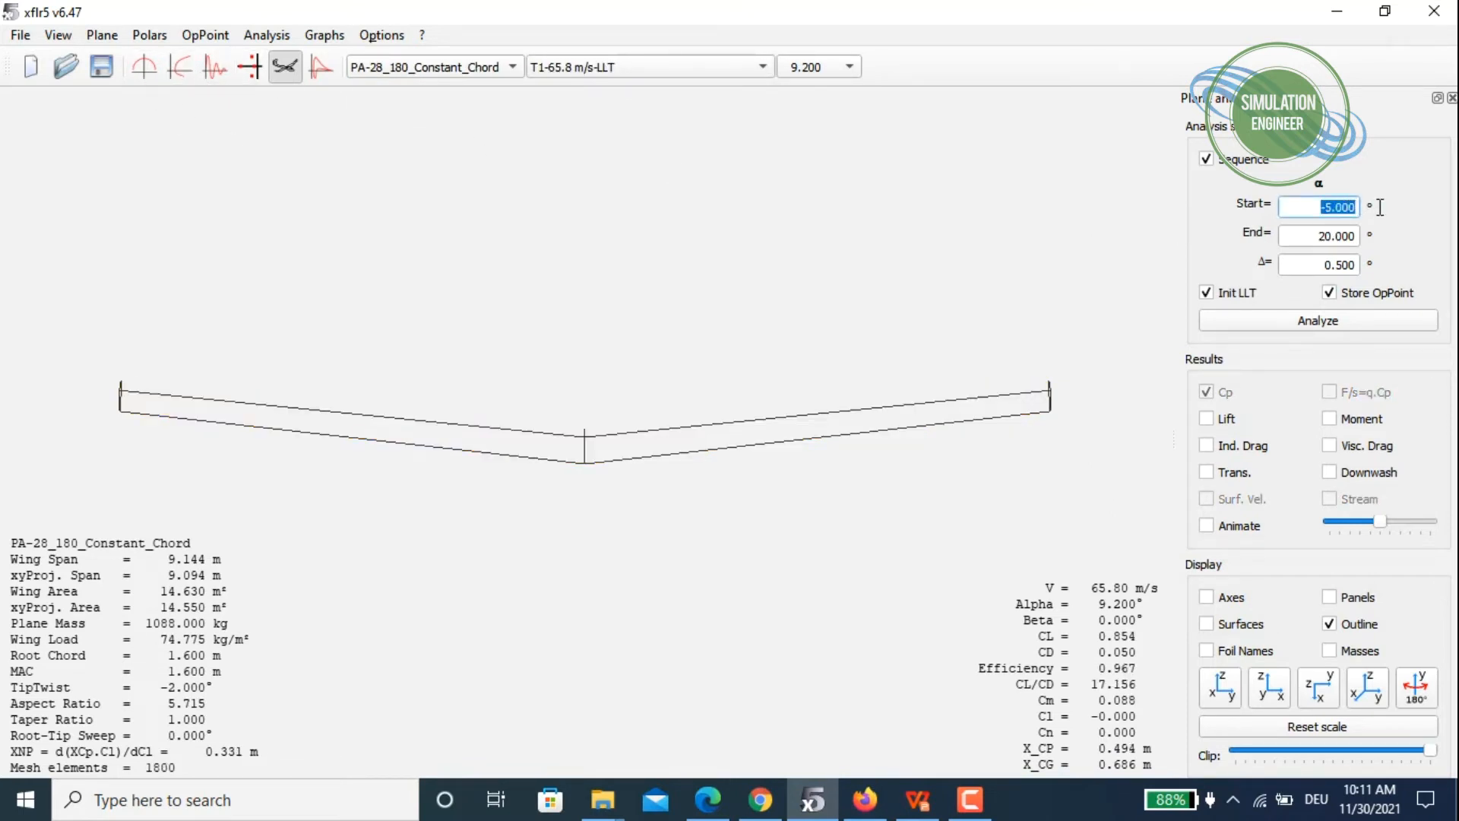
left_click_drag(1320, 238, 1385, 241)
left_click_drag(1324, 263, 1383, 263)
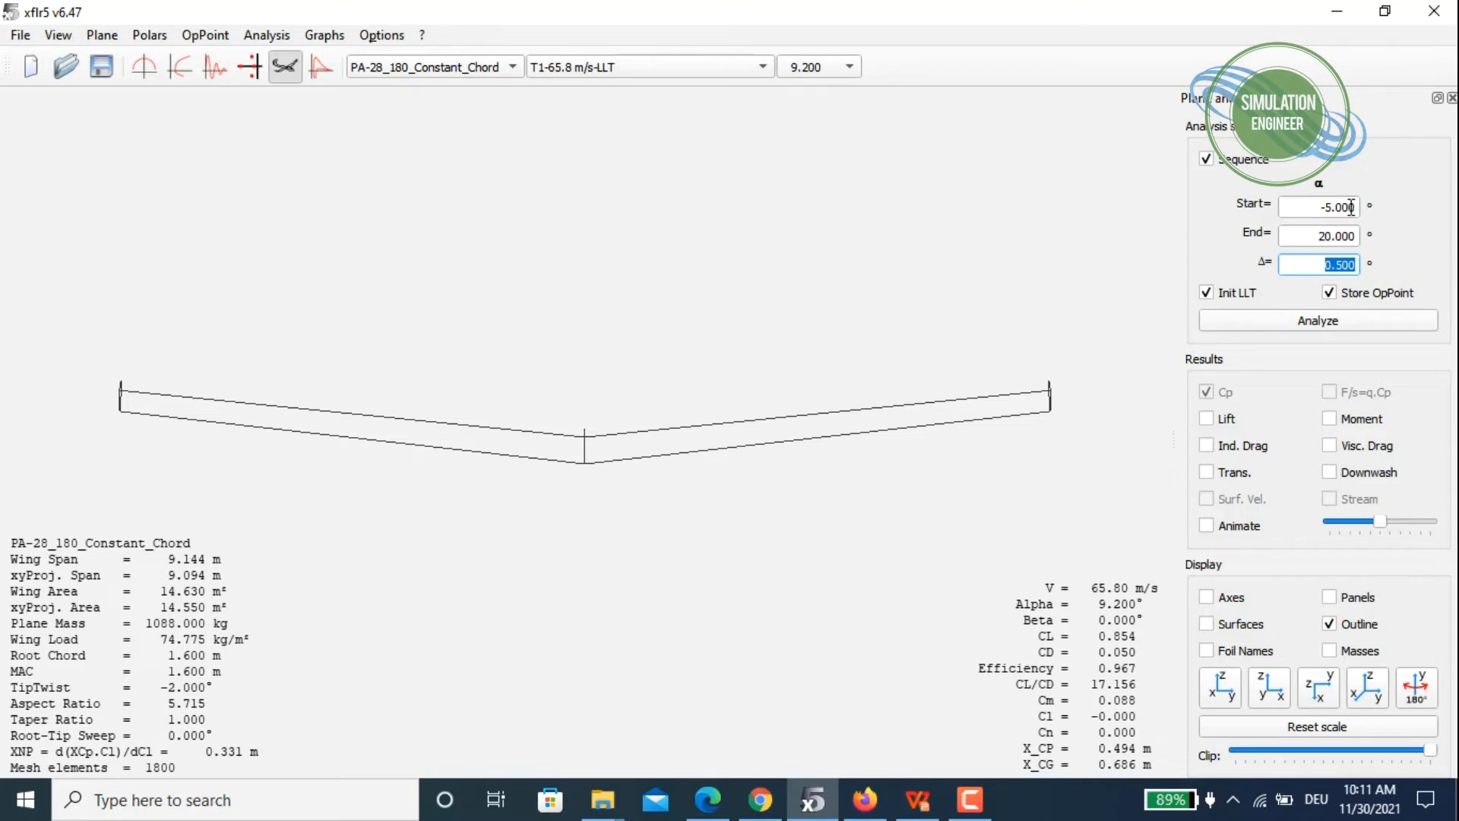
left_click_drag(1321, 207, 1372, 211)
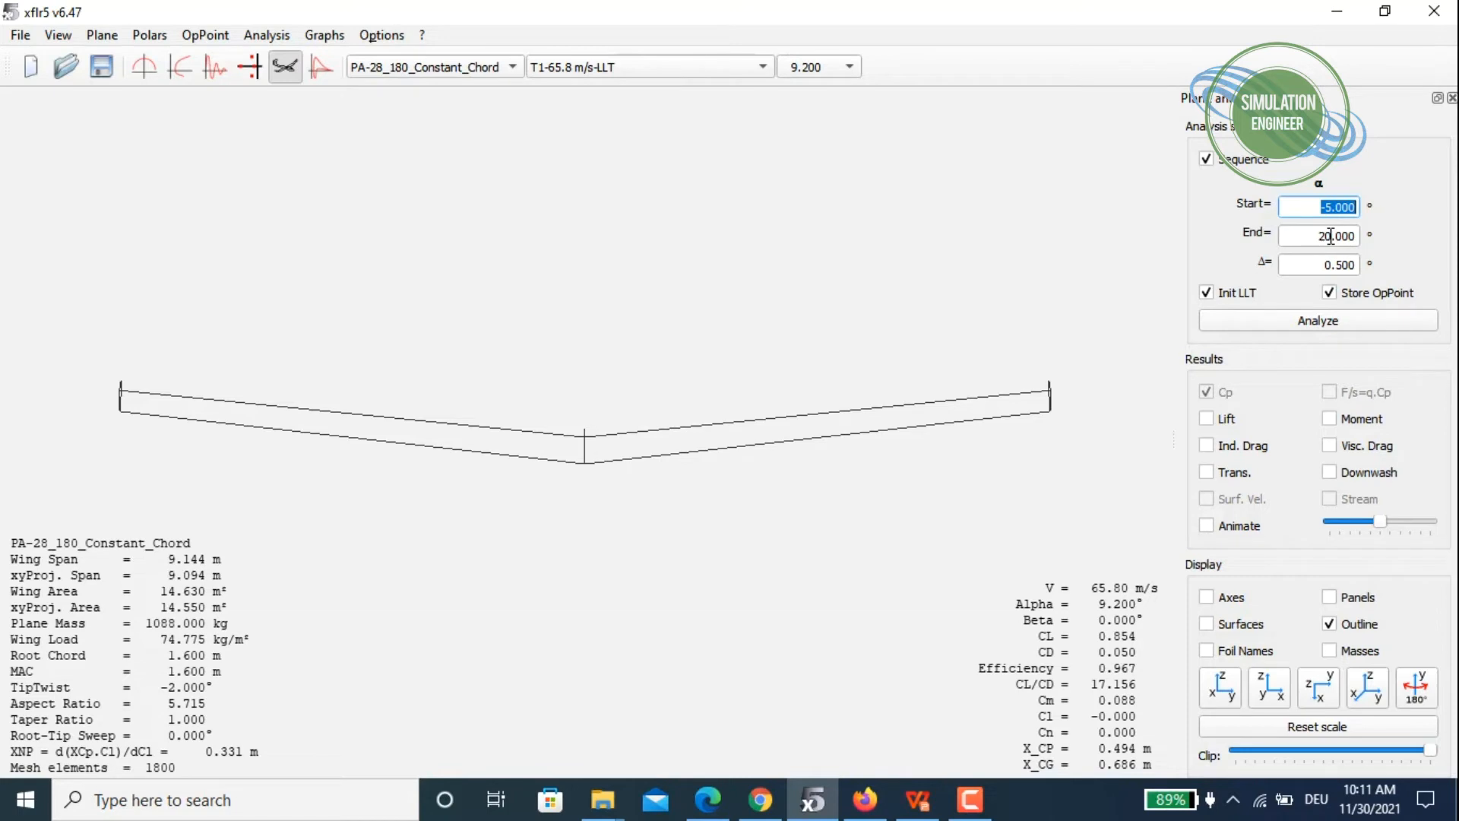
left_click(1322, 267)
left_click(1351, 266)
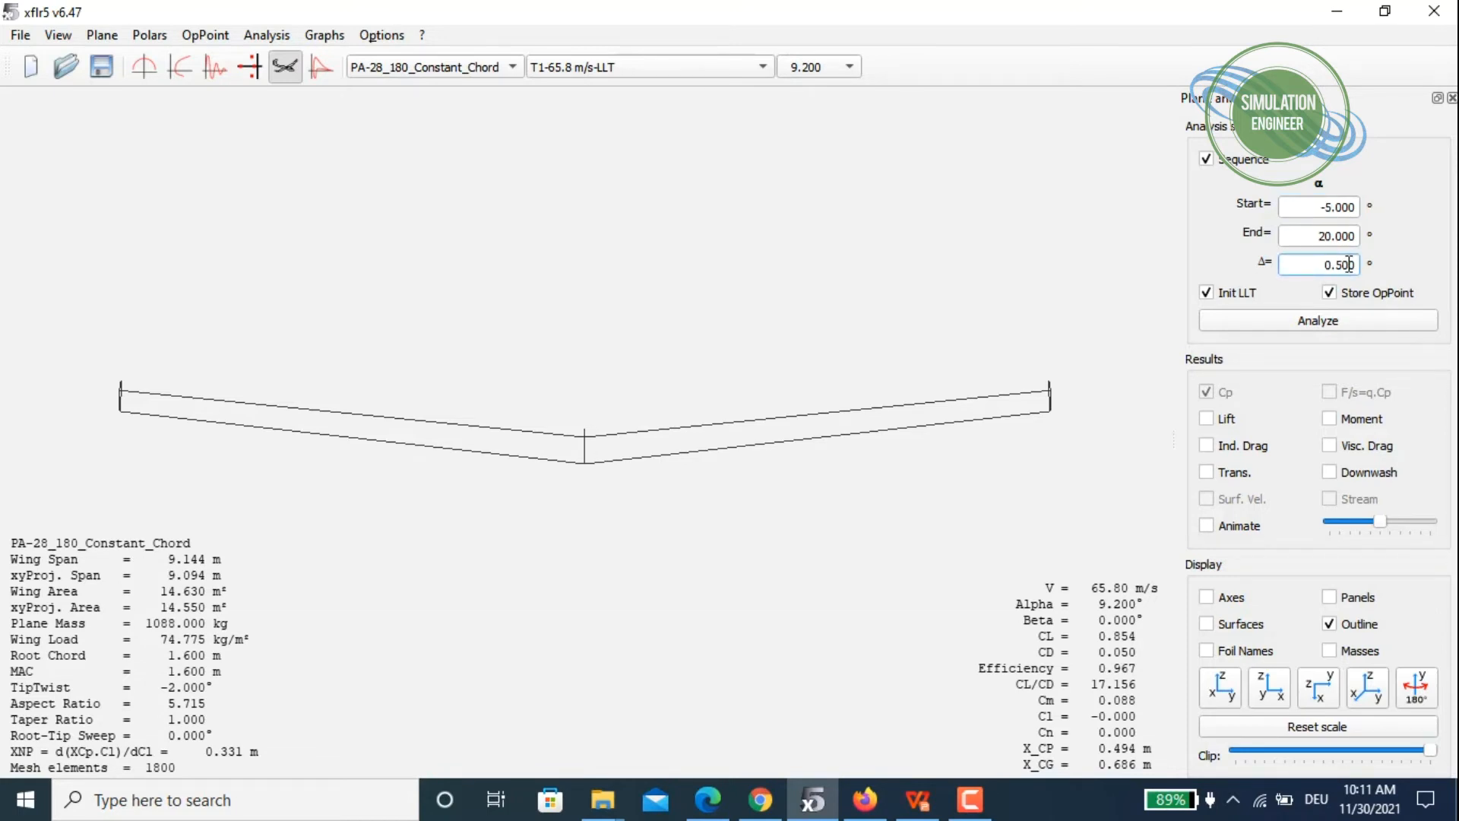
left_click_drag(1323, 266, 1373, 271)
Show the polar graphs, enlarge the CL versus Alpha graph, and examine where the constant-chord and extended wing curves end and diverge.
left_click(181, 62)
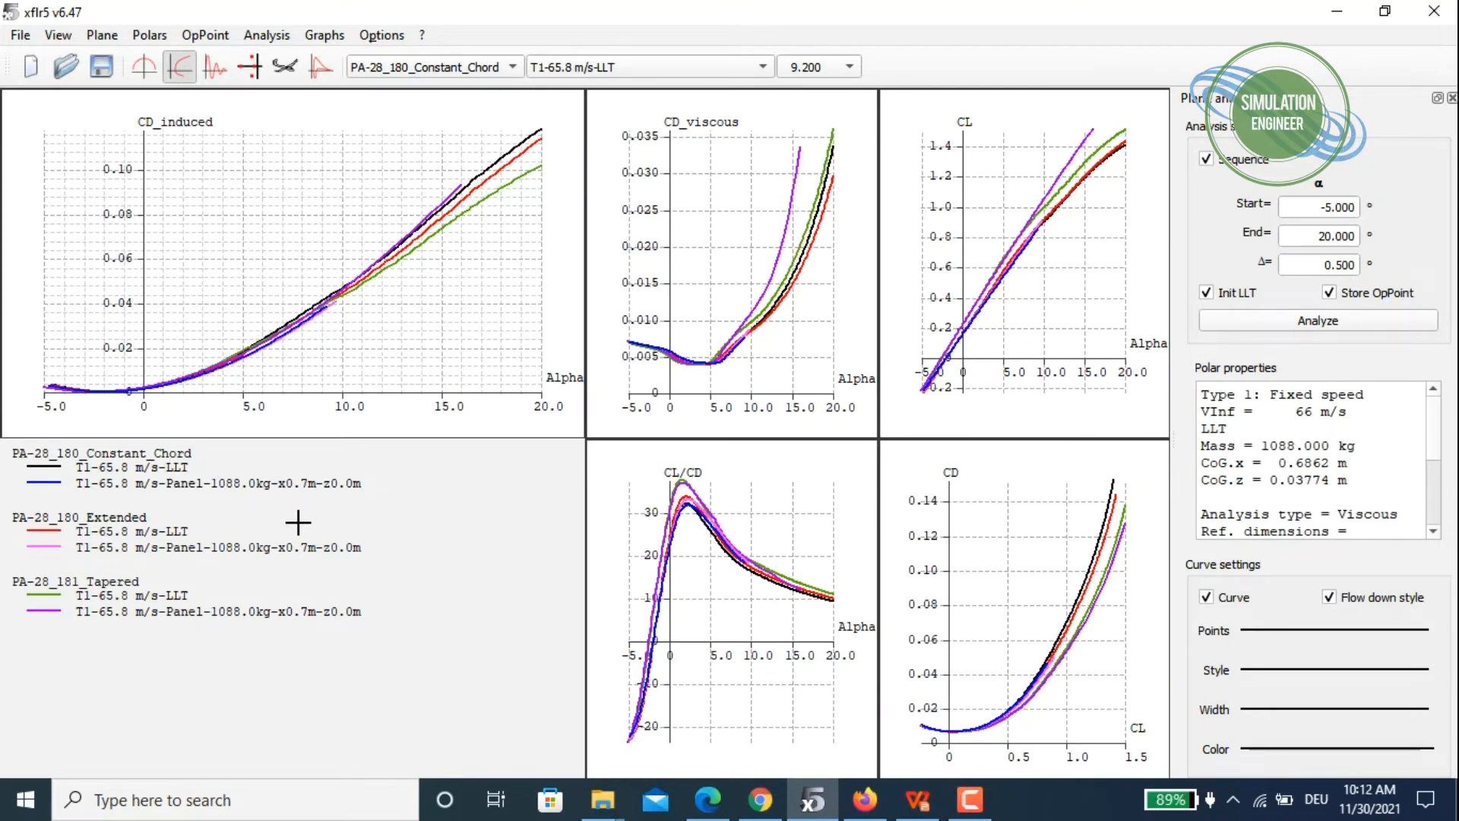
double_click(1078, 261)
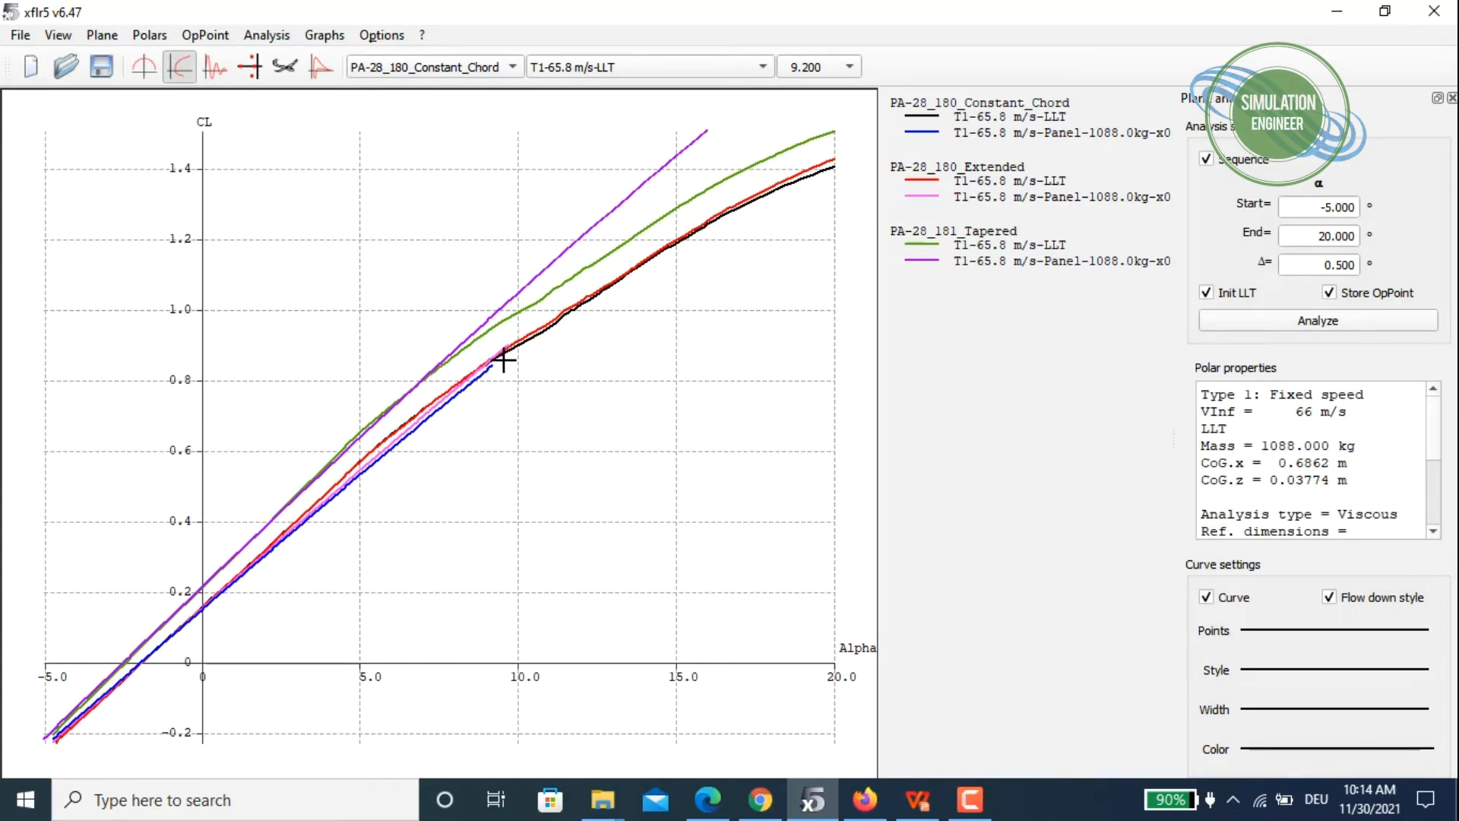
scroll(504, 359, "up", 10)
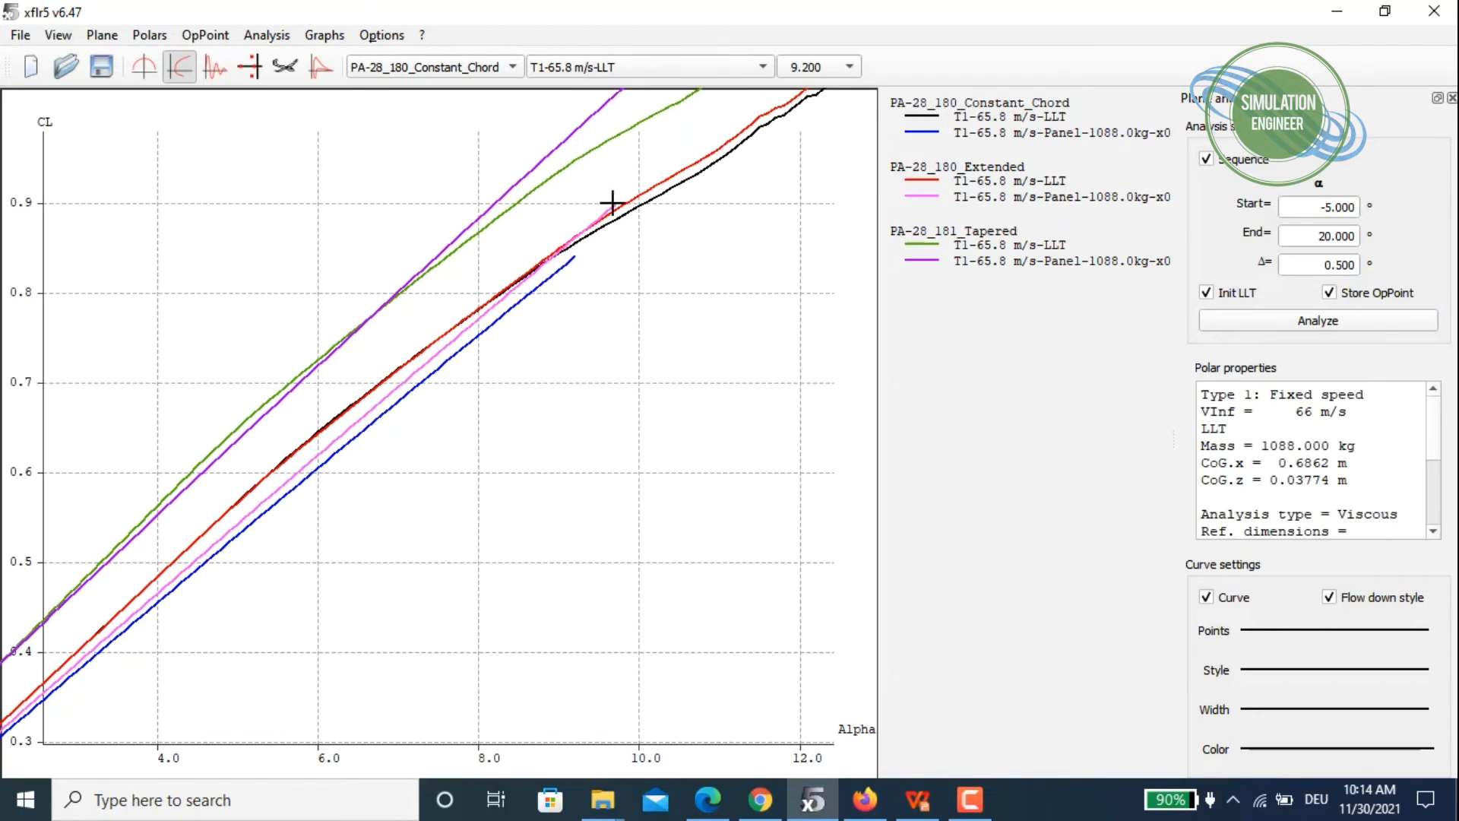
scroll(613, 202, "up", 5)
left_click_drag(661, 165, 616, 192)
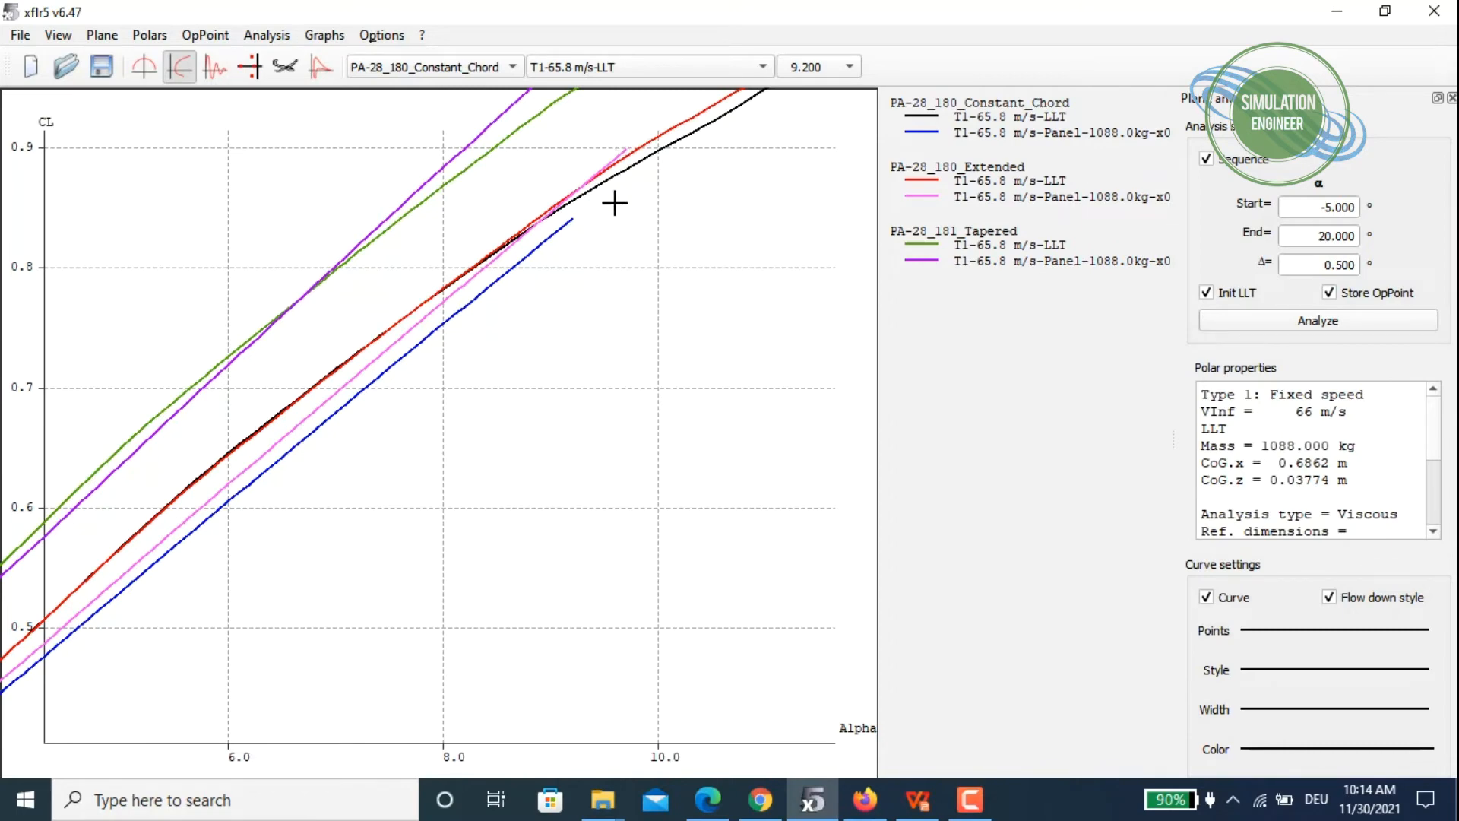
scroll(607, 256, "down", 5)
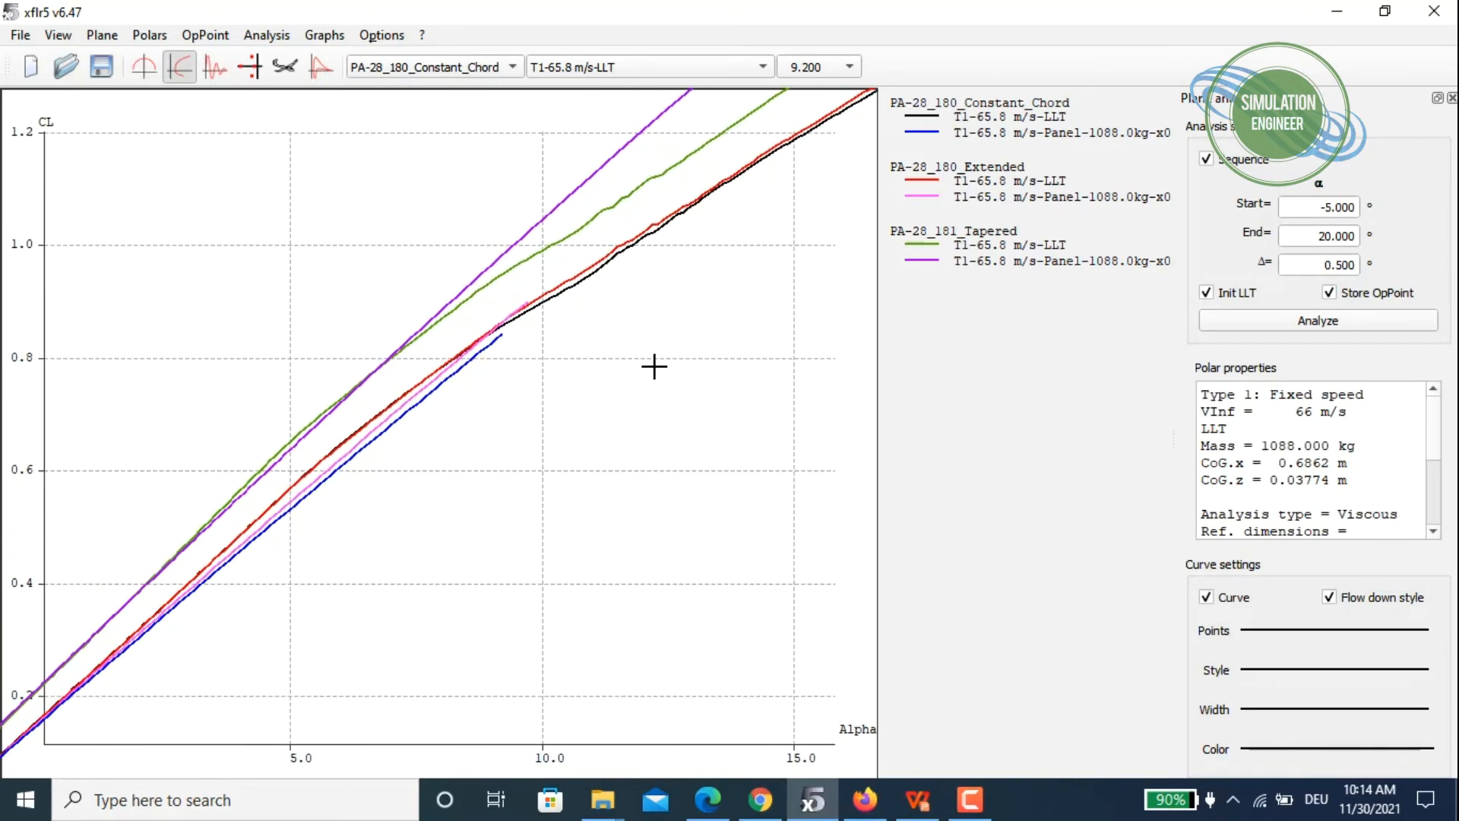
key("r")
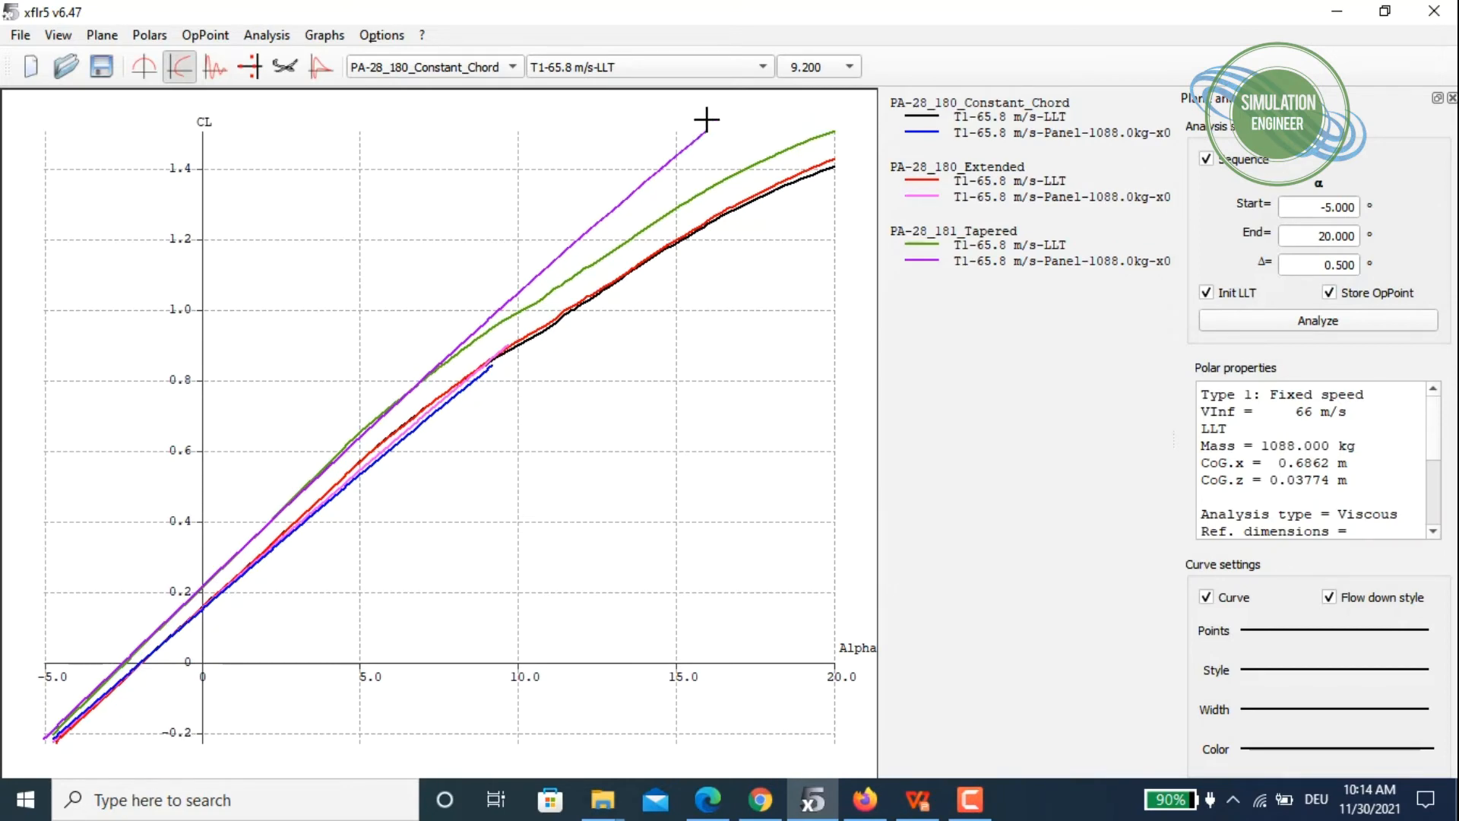
Show the CD_induced versus Alpha graph alone and compare the wing variants' curves at high angles of attack.
key("a")
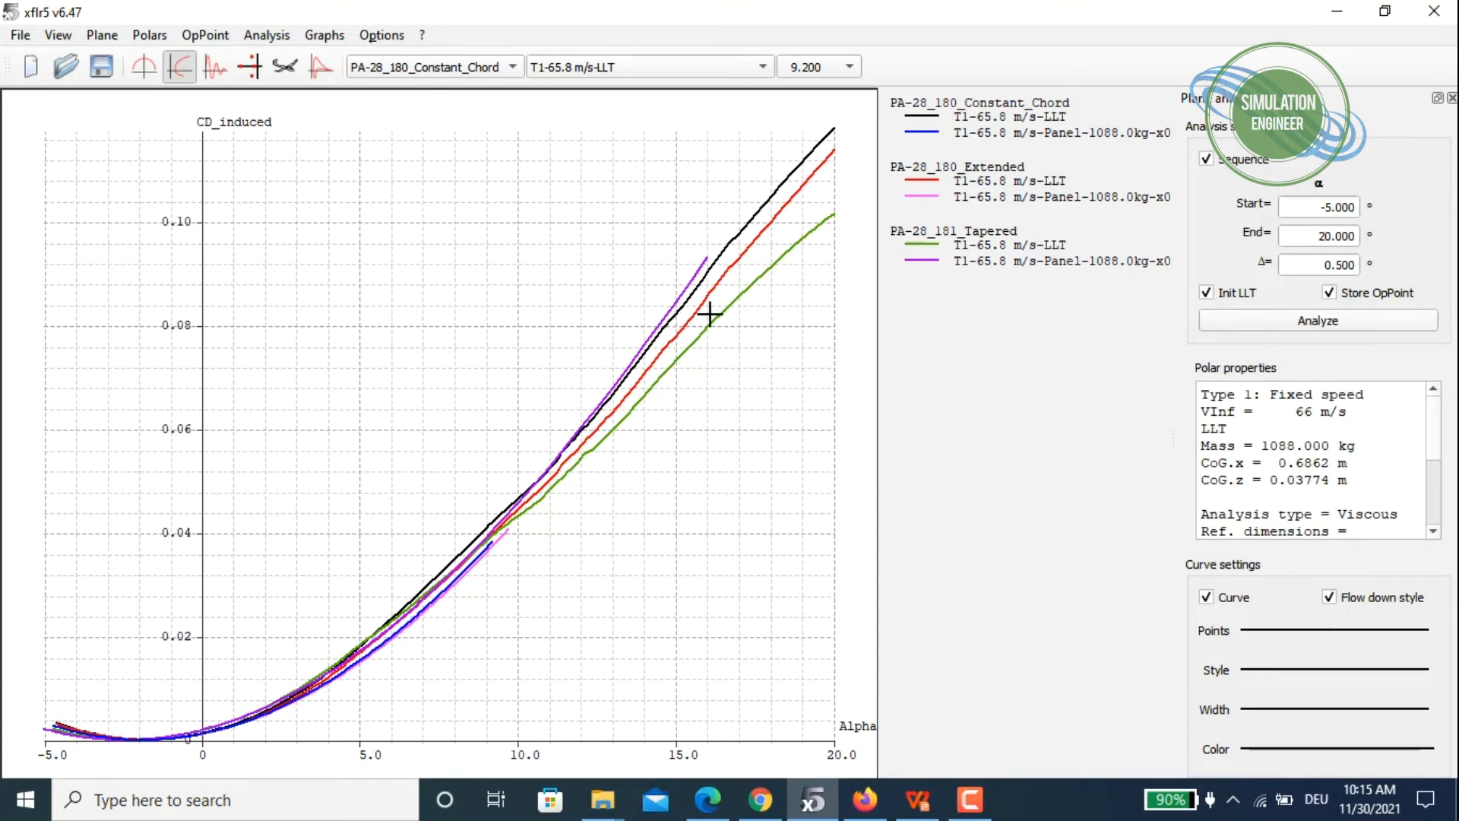
scroll(670, 247, "up", 3)
scroll(706, 253, "up", 3)
left_click_drag(718, 301, 437, 351)
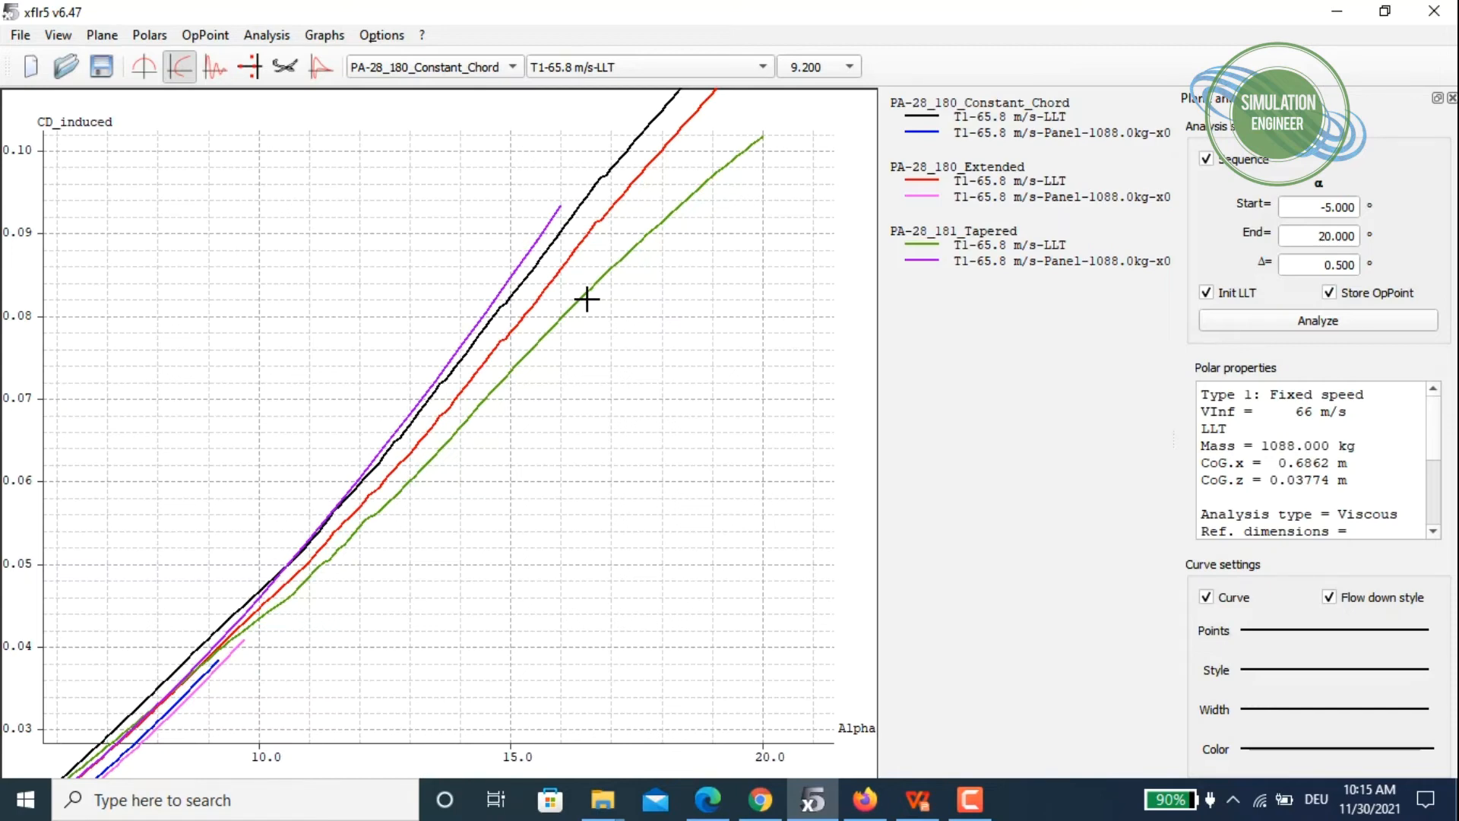
scroll(597, 289, "down", 5)
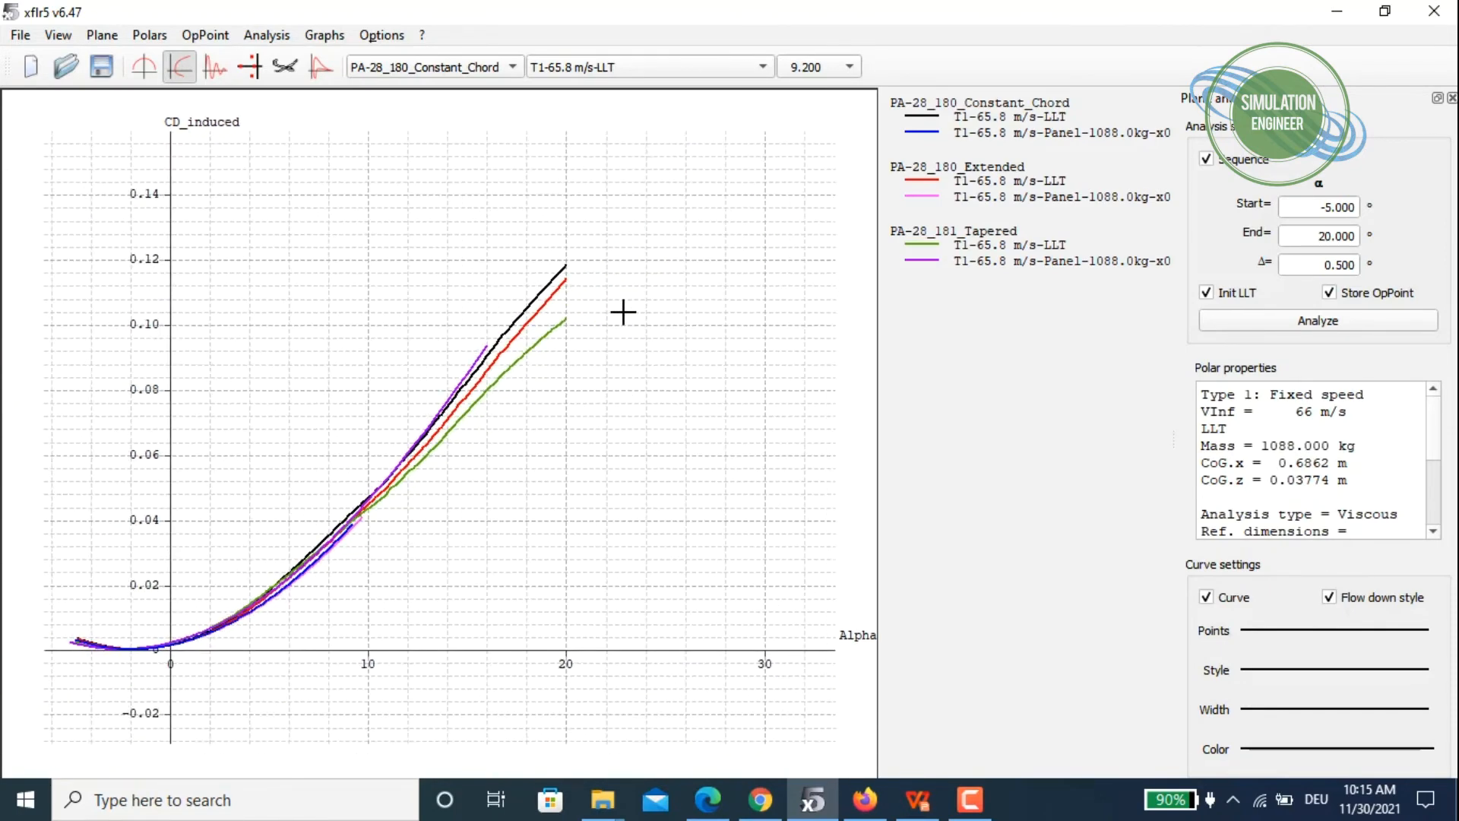
scroll(623, 312, "down", 1)
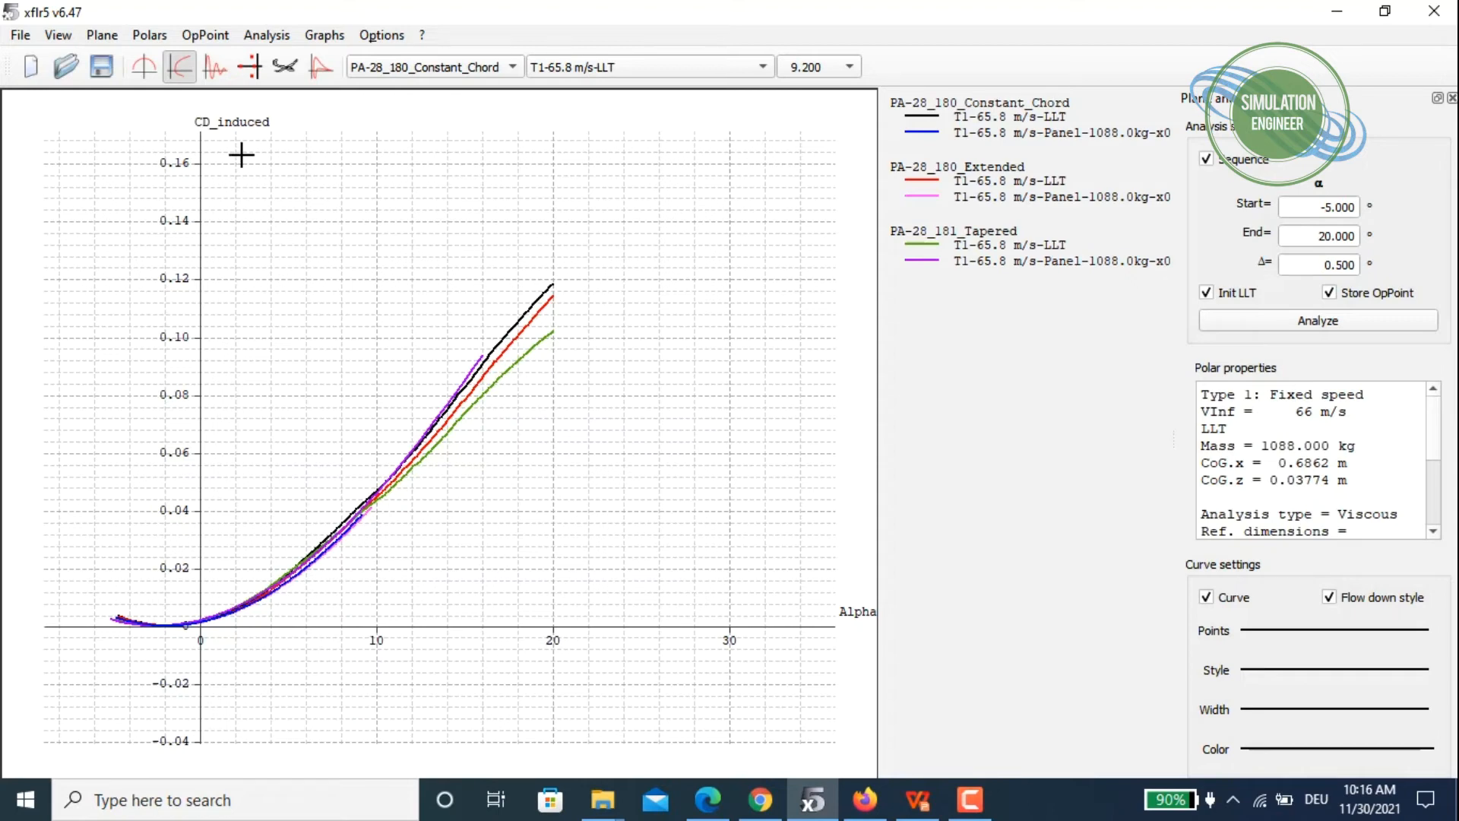
Compare the spanwise induced drag distributions of PA-28_180_Constant_Chord, PA-28_180_Extended and PA-28_181_Tapered for the LLT polar at 9.200°.
left_click(143, 68)
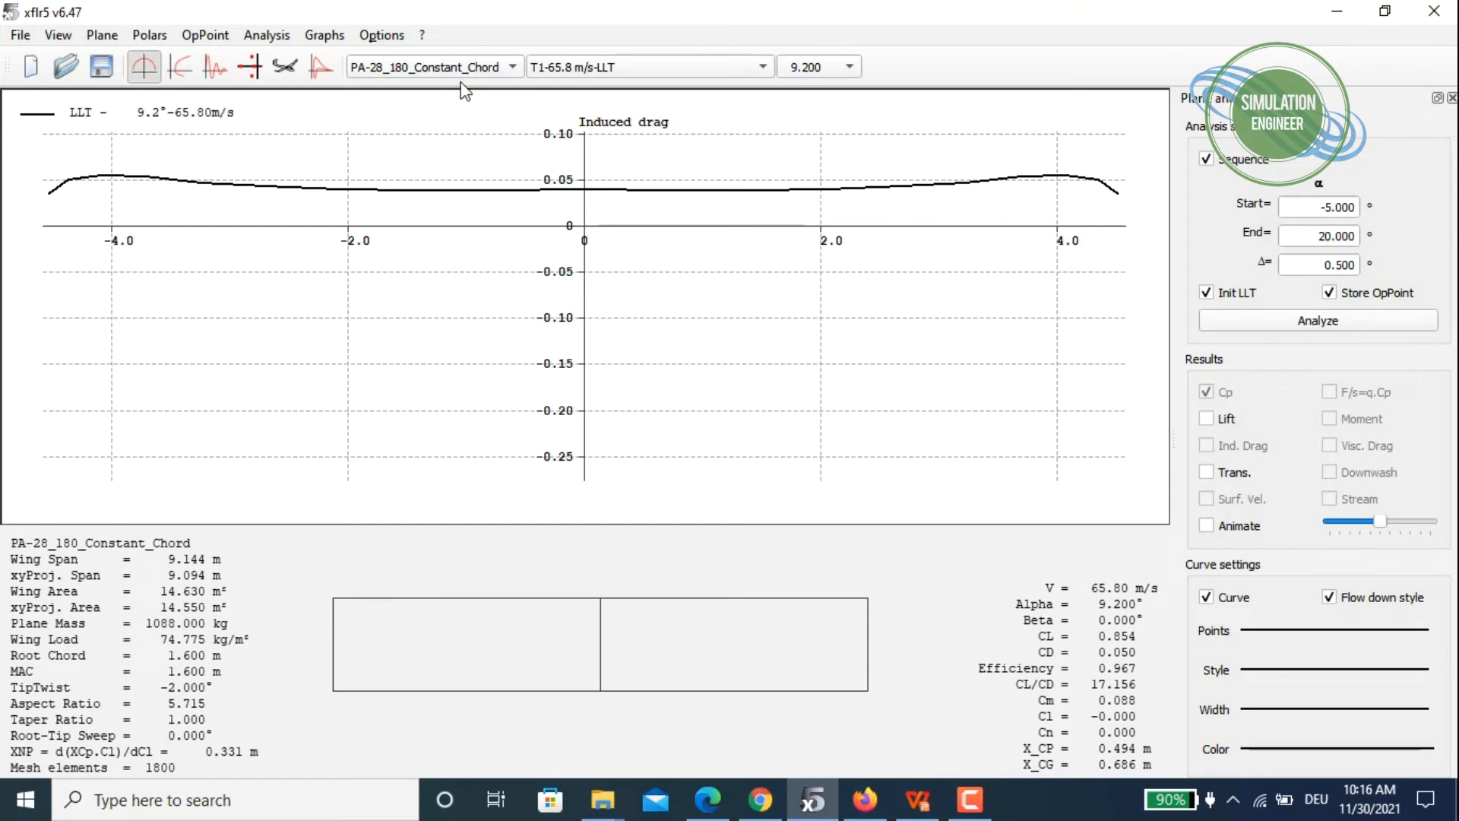
left_click(414, 68)
left_click(417, 77)
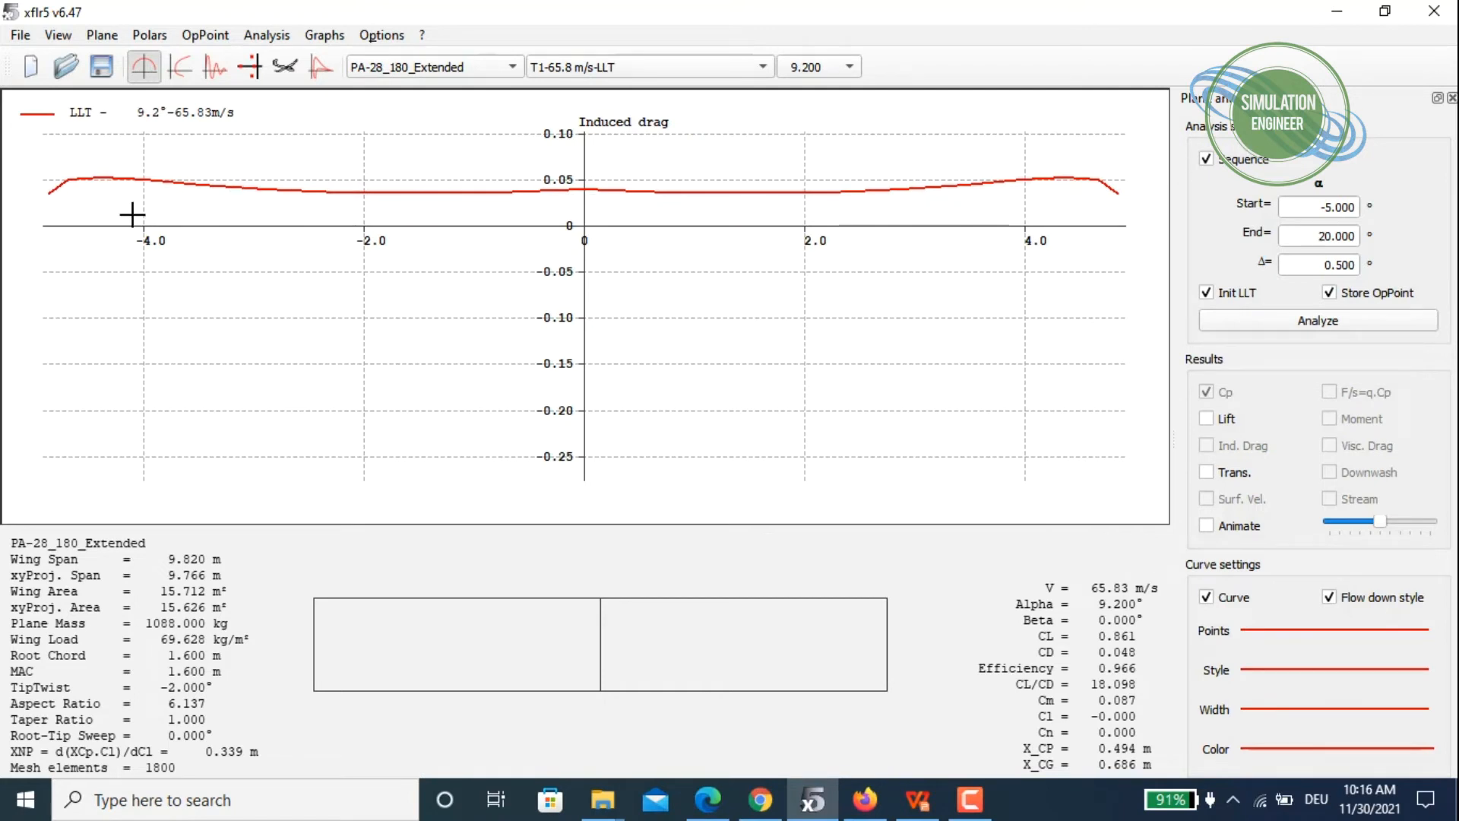
left_click(439, 72)
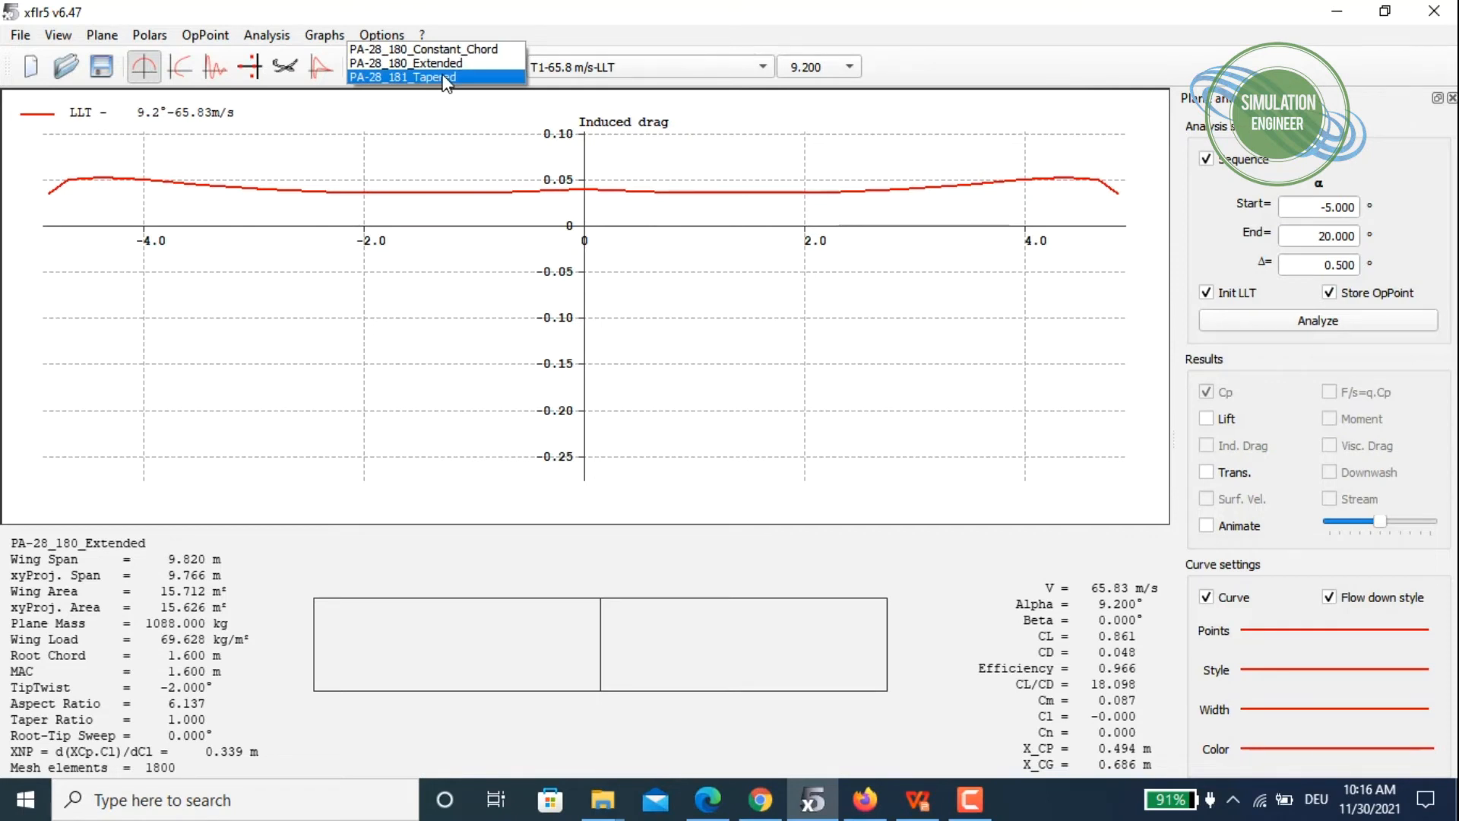
left_click(445, 78)
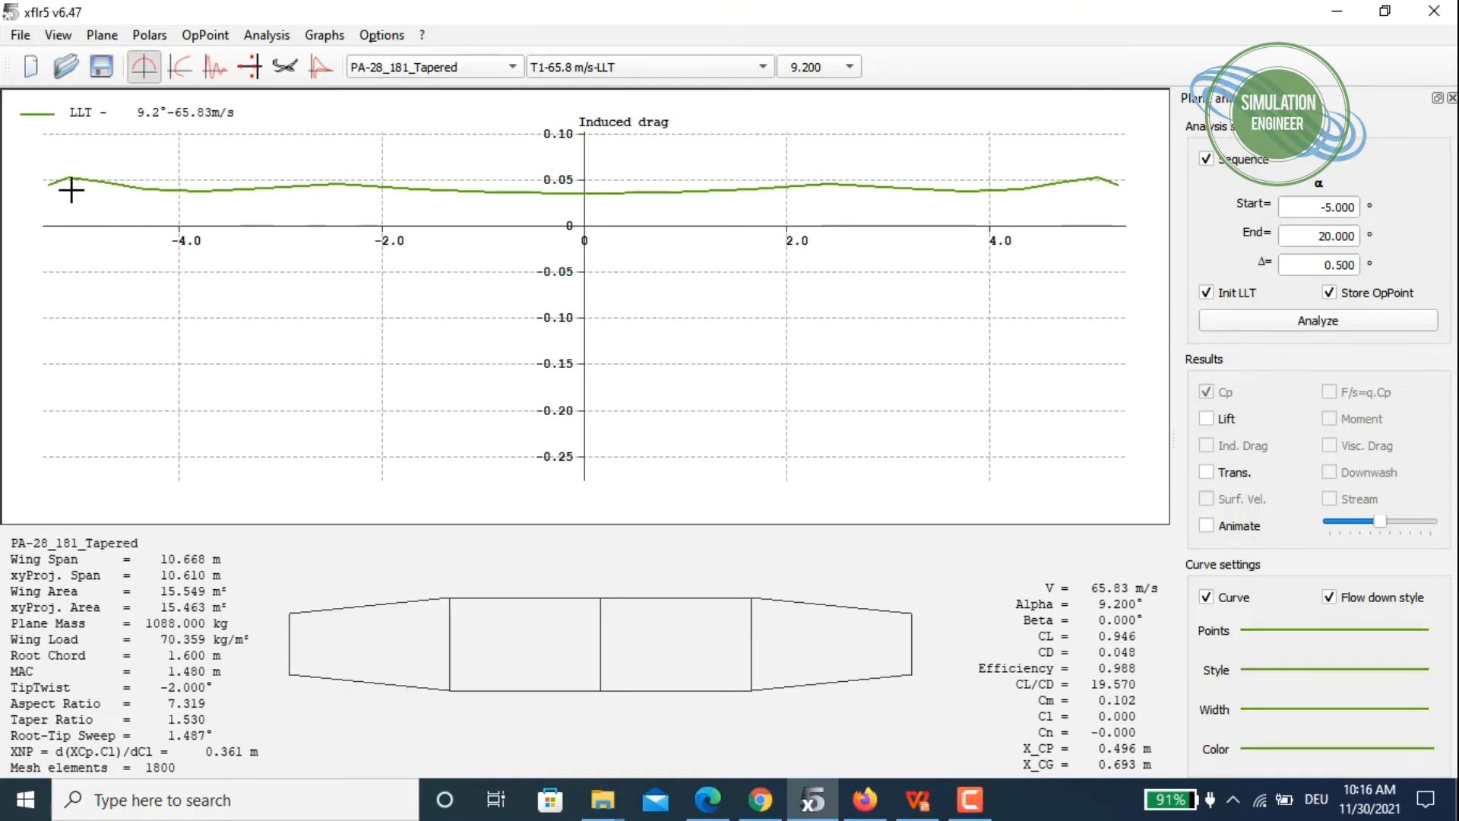
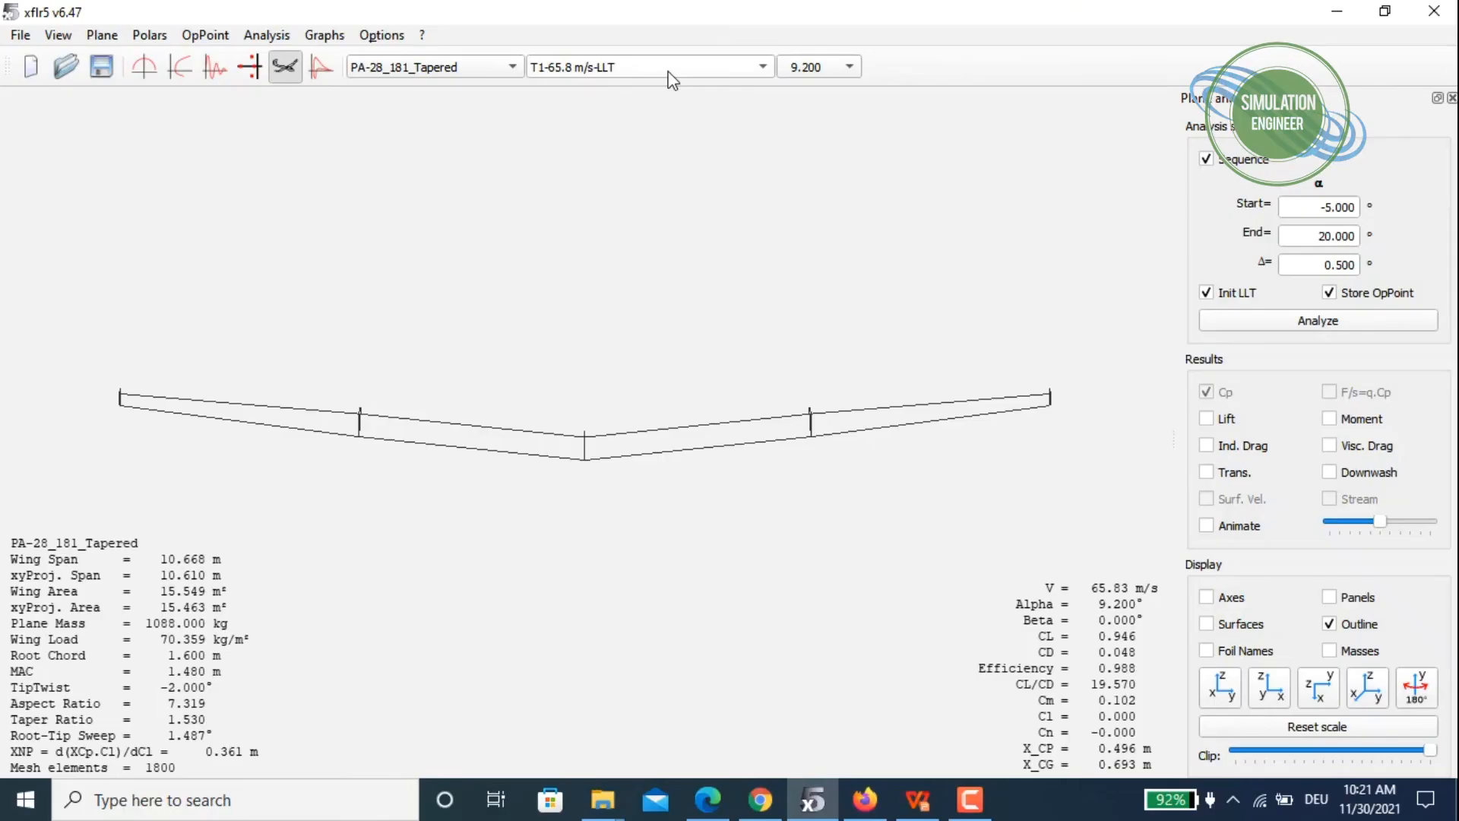
Show PA-28_180_Constant_Chord with its T1-65.8 m/s-Panel-1088.0kg-x0.7m-z0.0m polar and streamlines, and examine the wing from an oblique angle.
left_click(669, 67)
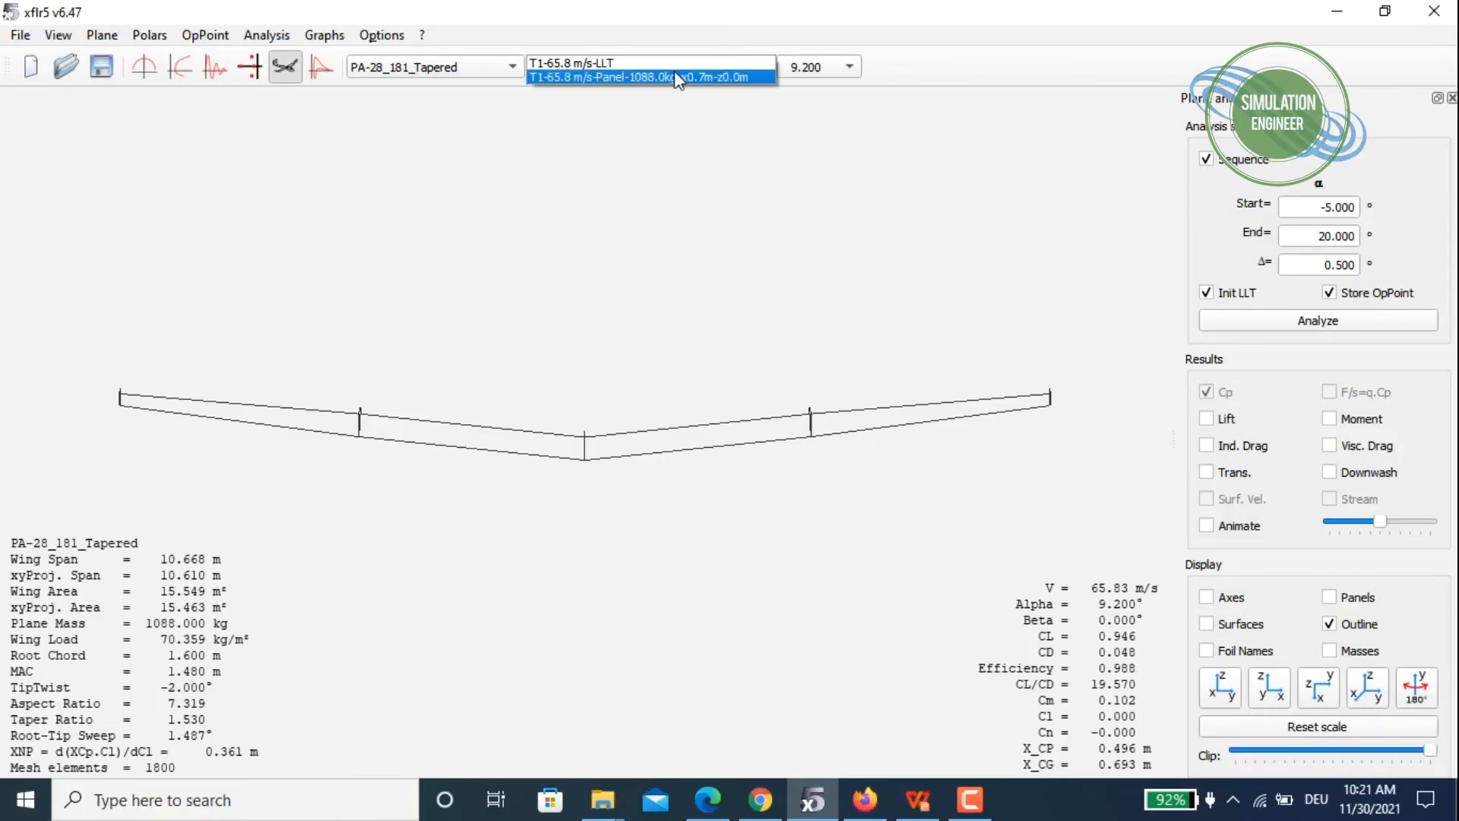
left_click(463, 69)
left_click(463, 30)
left_click(642, 66)
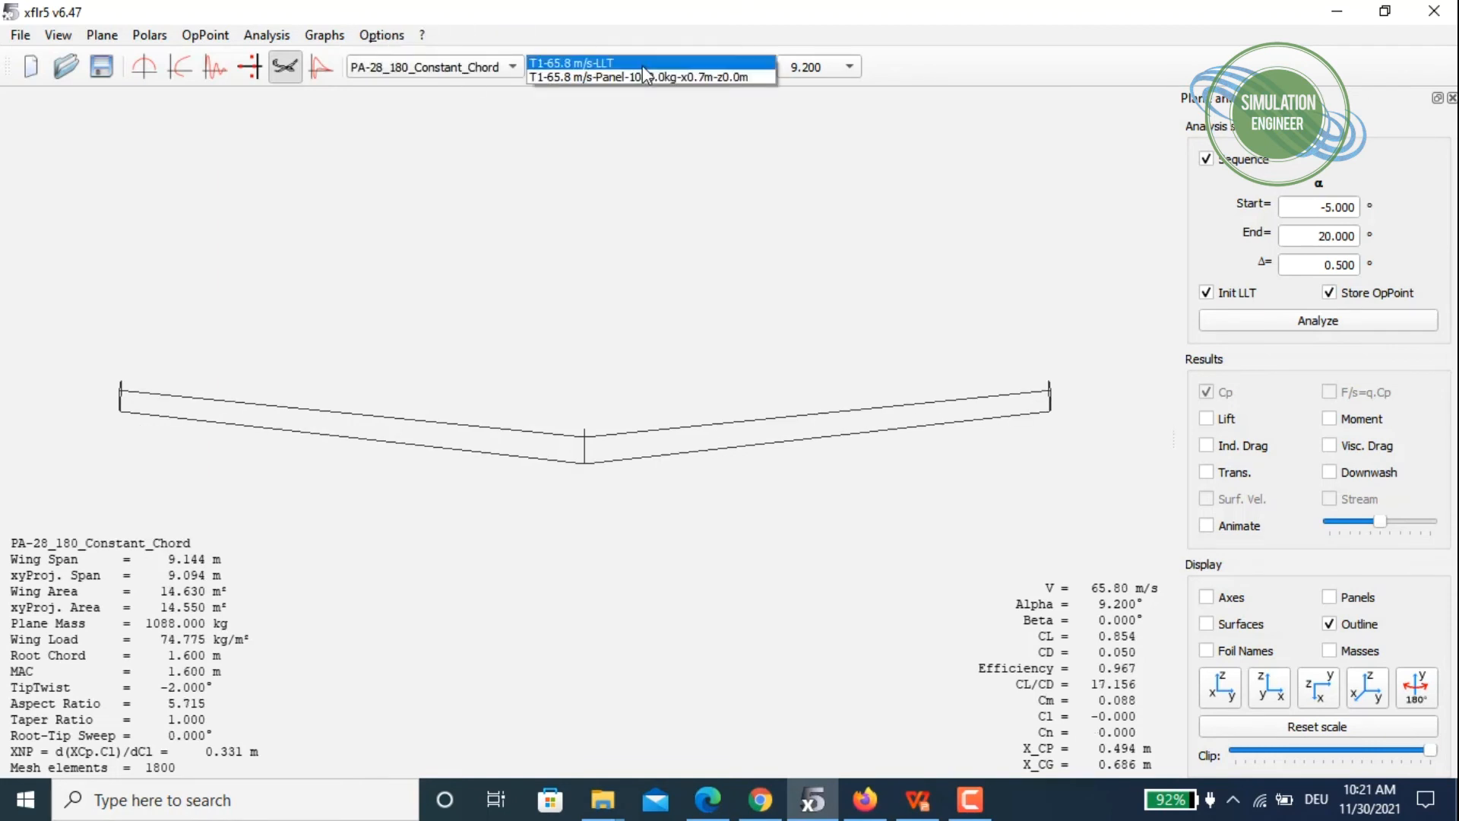
left_click(705, 76)
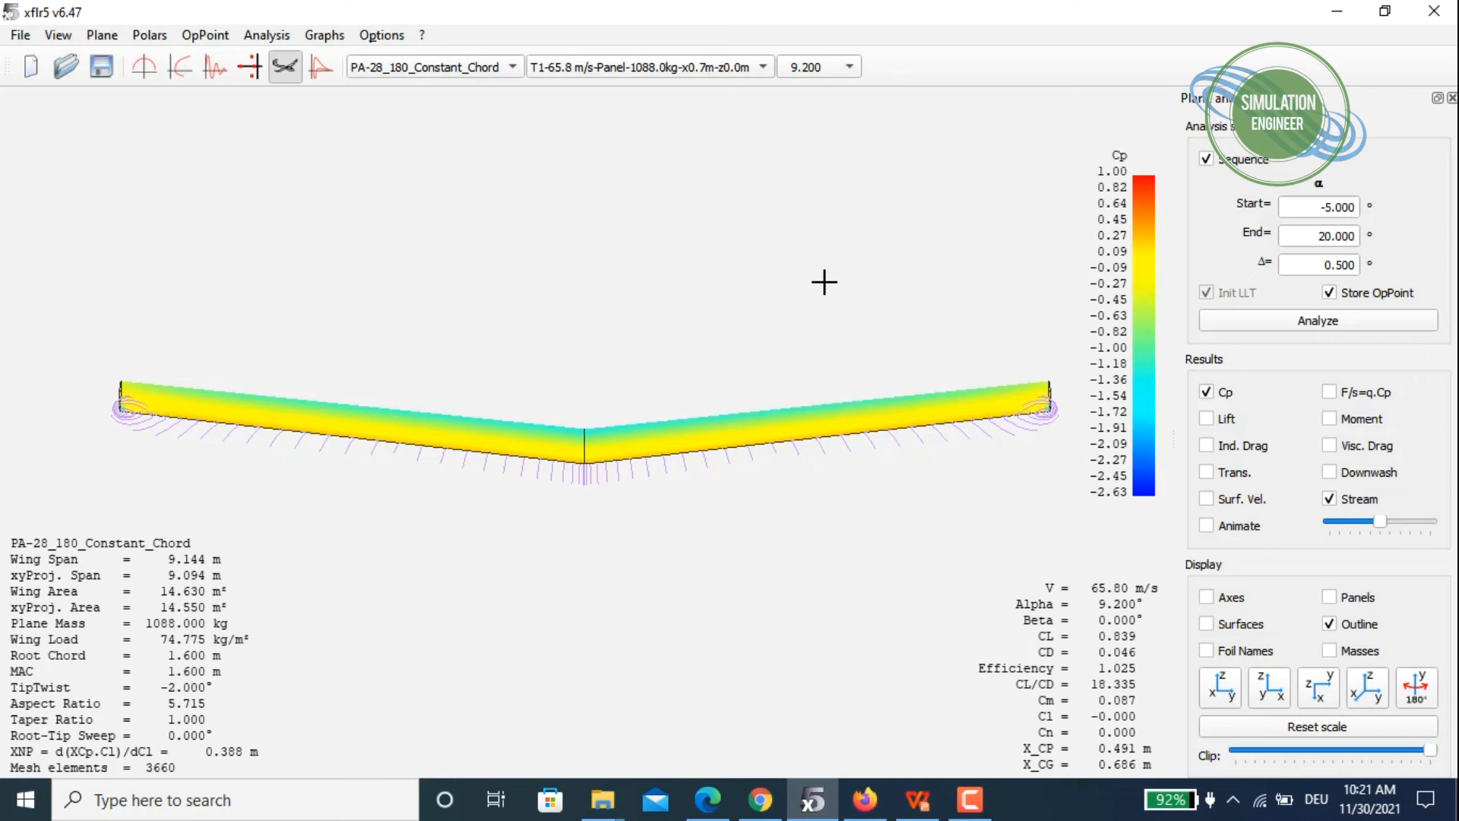
left_click_drag(561, 401, 532, 259)
left_click_drag(368, 262, 577, 352)
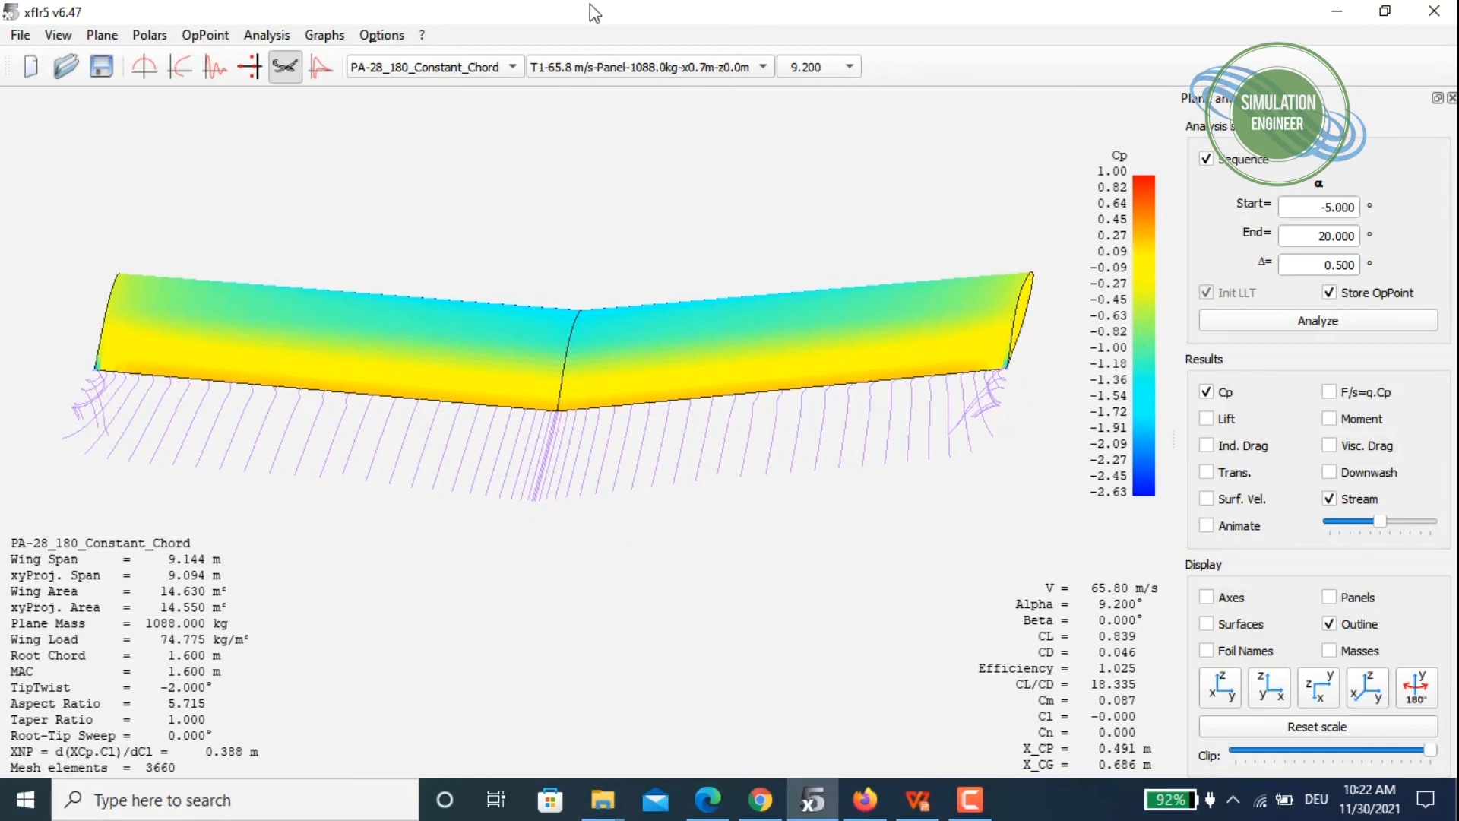
Return to the CD_induced versus Alpha graph and examine where the constant-chord wing's panel curve ends.
left_click(181, 67)
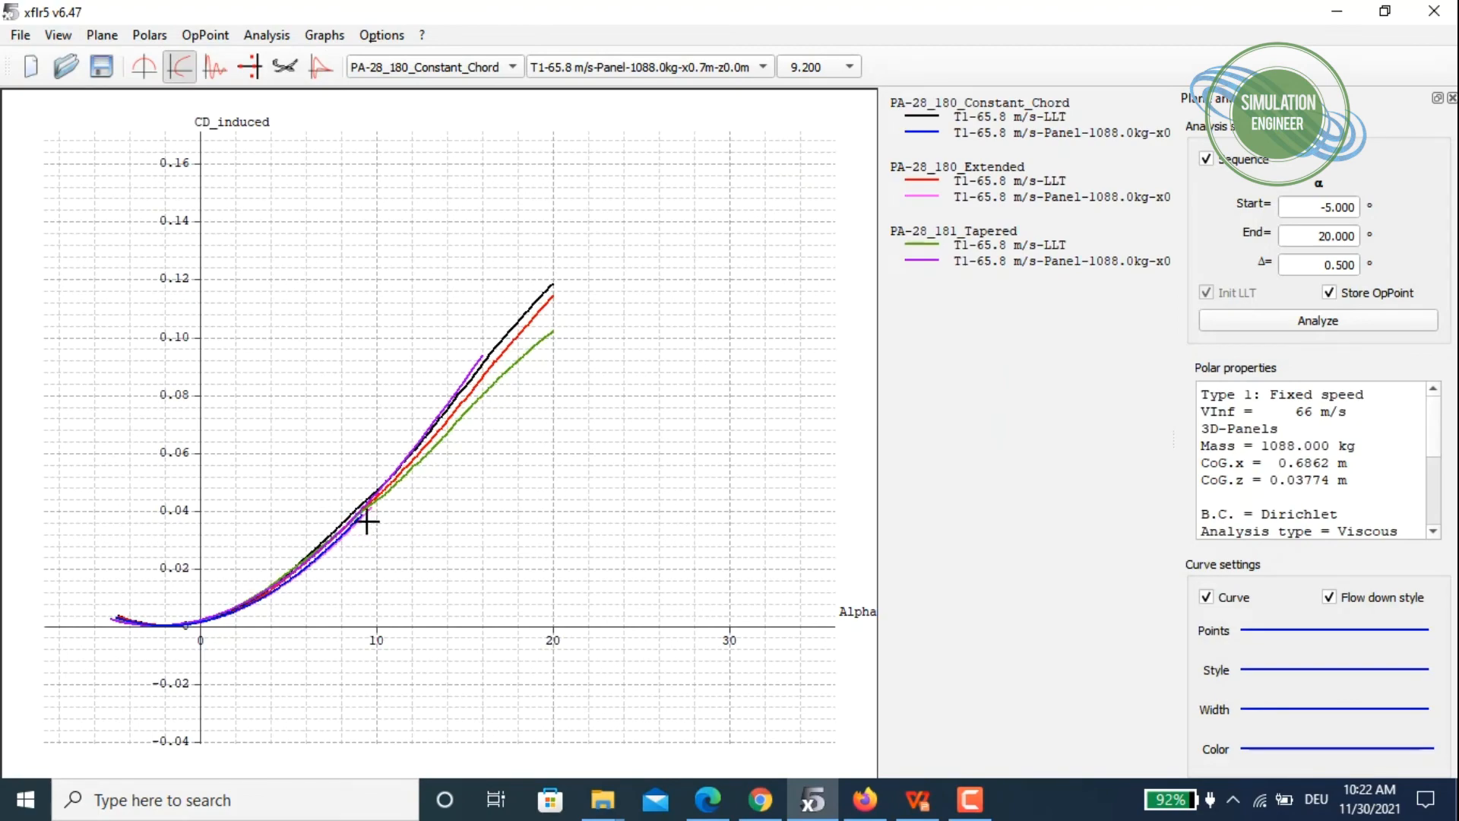
scroll(366, 522, "up", 10)
scroll(673, 216, "up", 8)
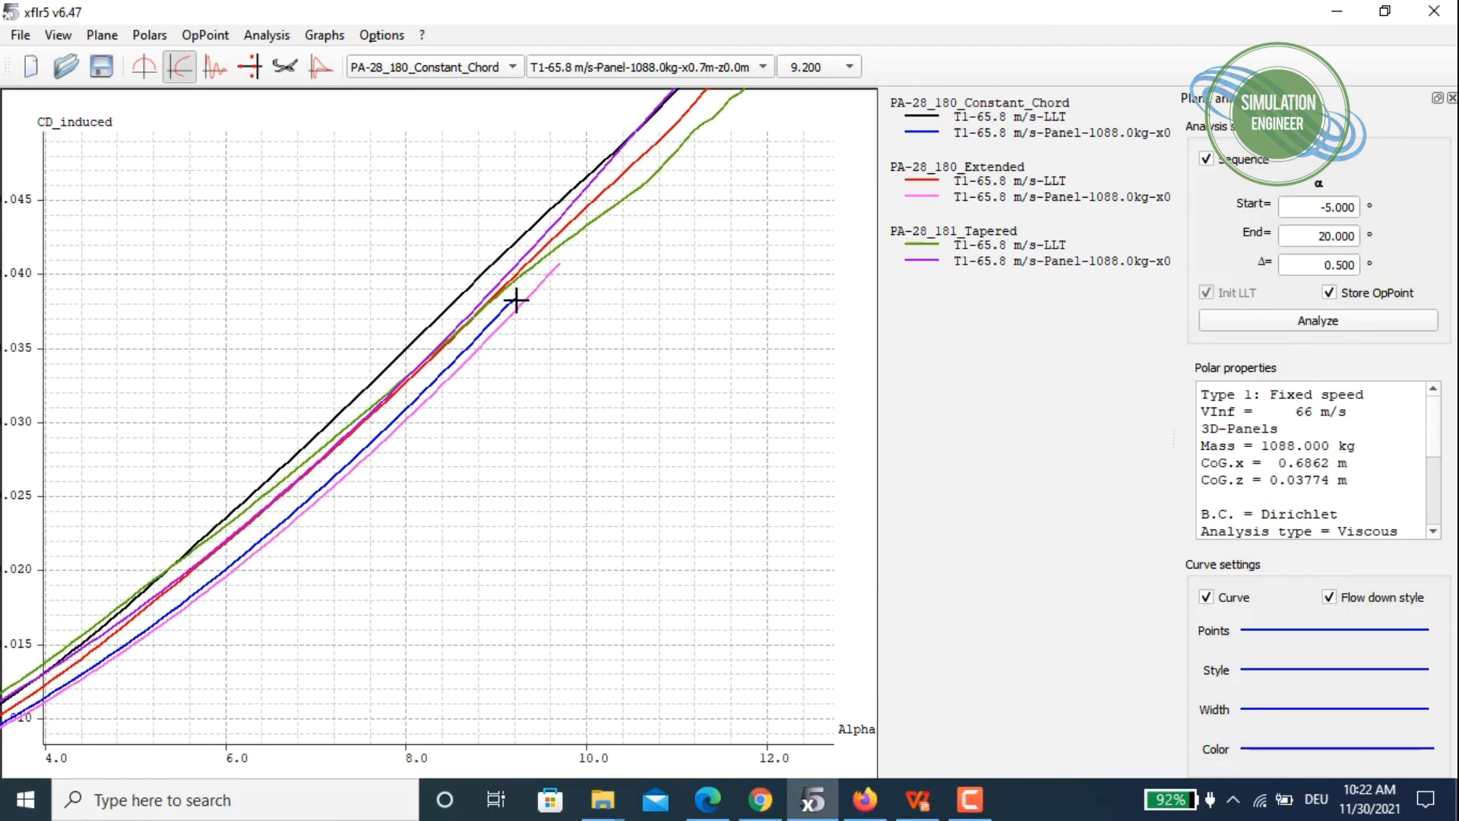
Compare the 3D pressure distribution and streamlines of PA-28_180_Extended and PA-28_181_Tapered for the panel polar at 9.200°.
scroll(528, 394, "down", 4)
scroll(536, 399, "down", 6)
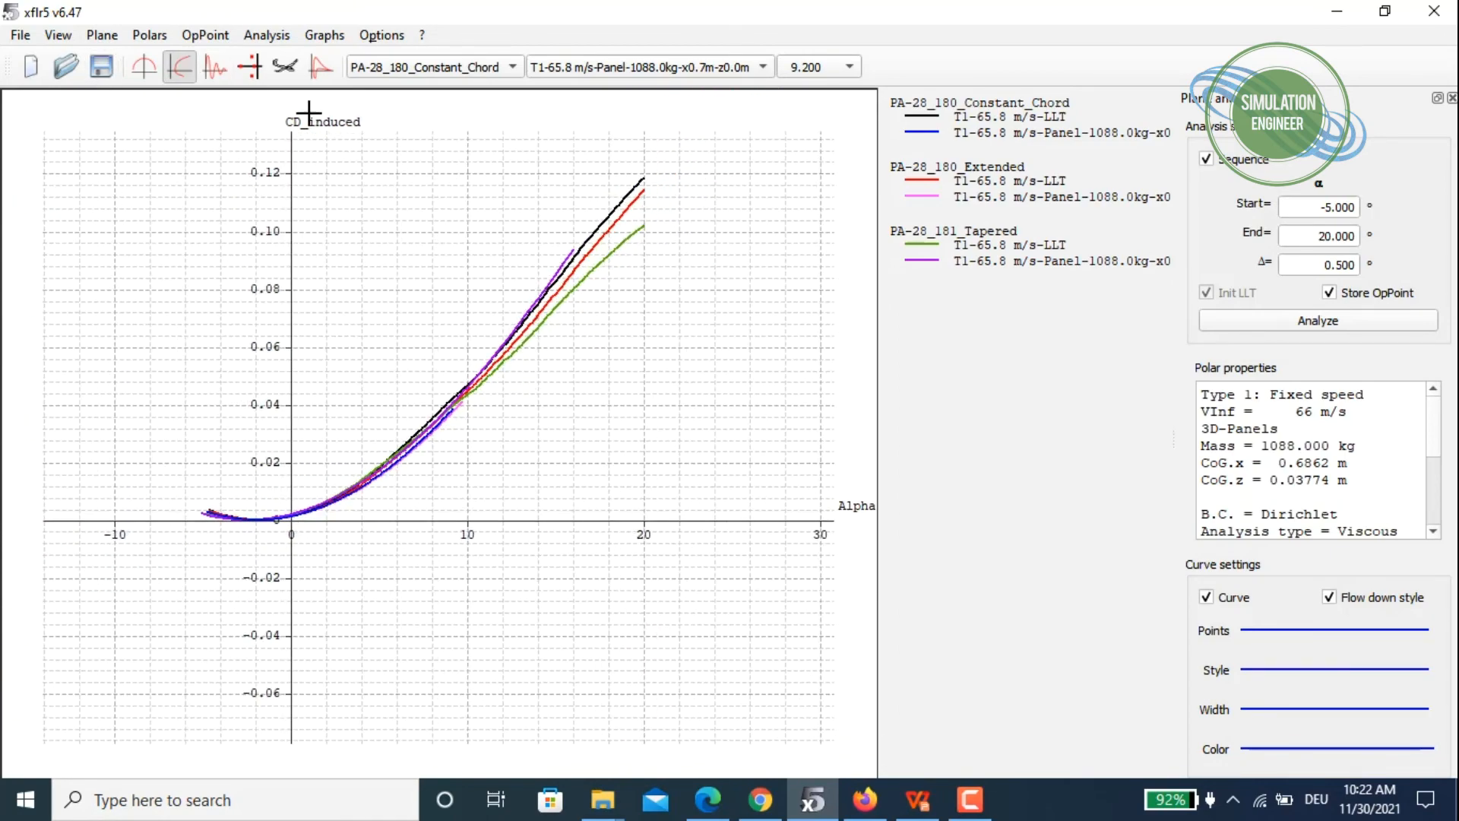
left_click(285, 66)
left_click(514, 70)
left_click(433, 87)
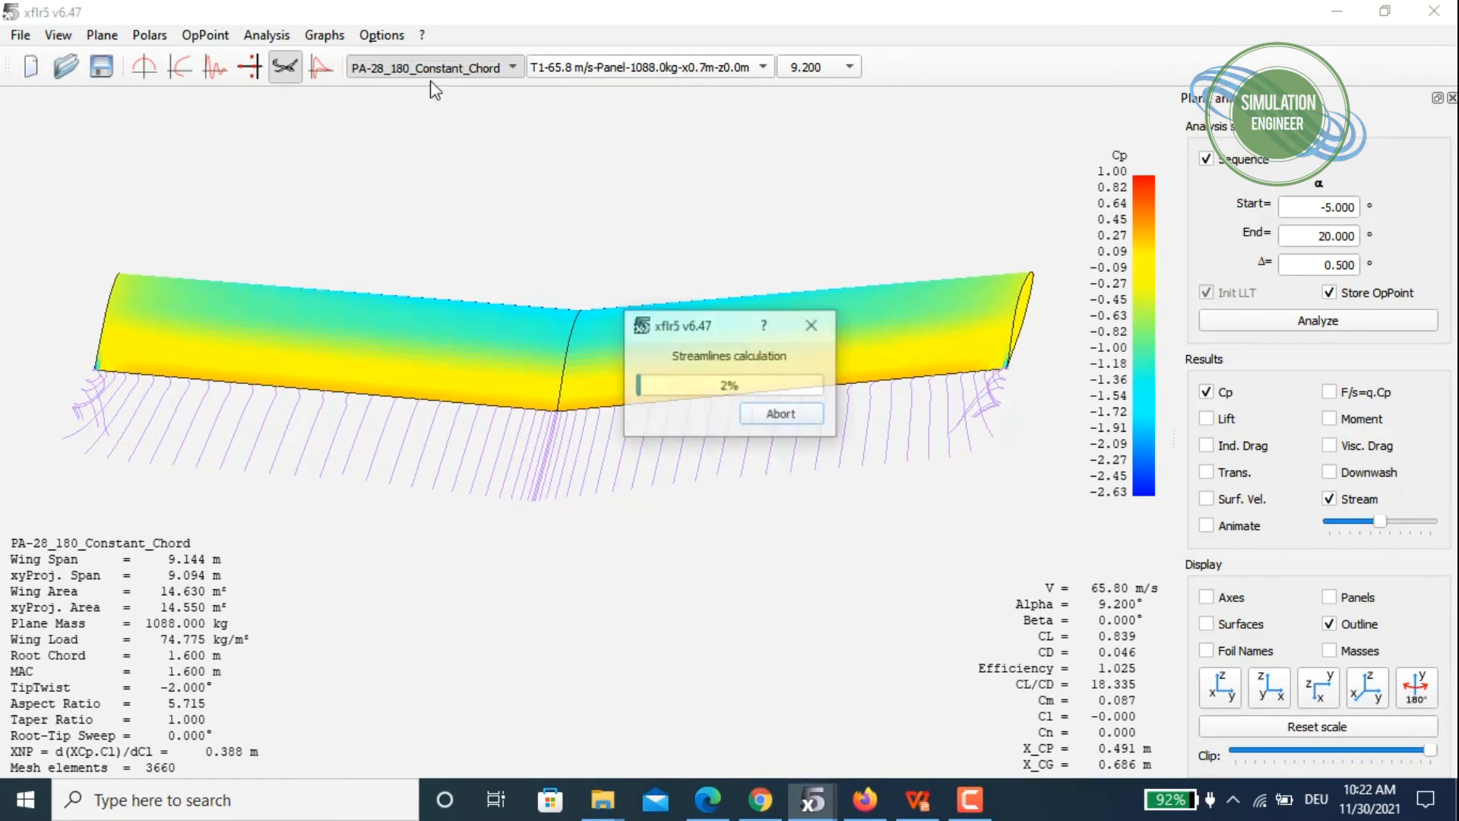
left_click_drag(525, 281, 562, 380)
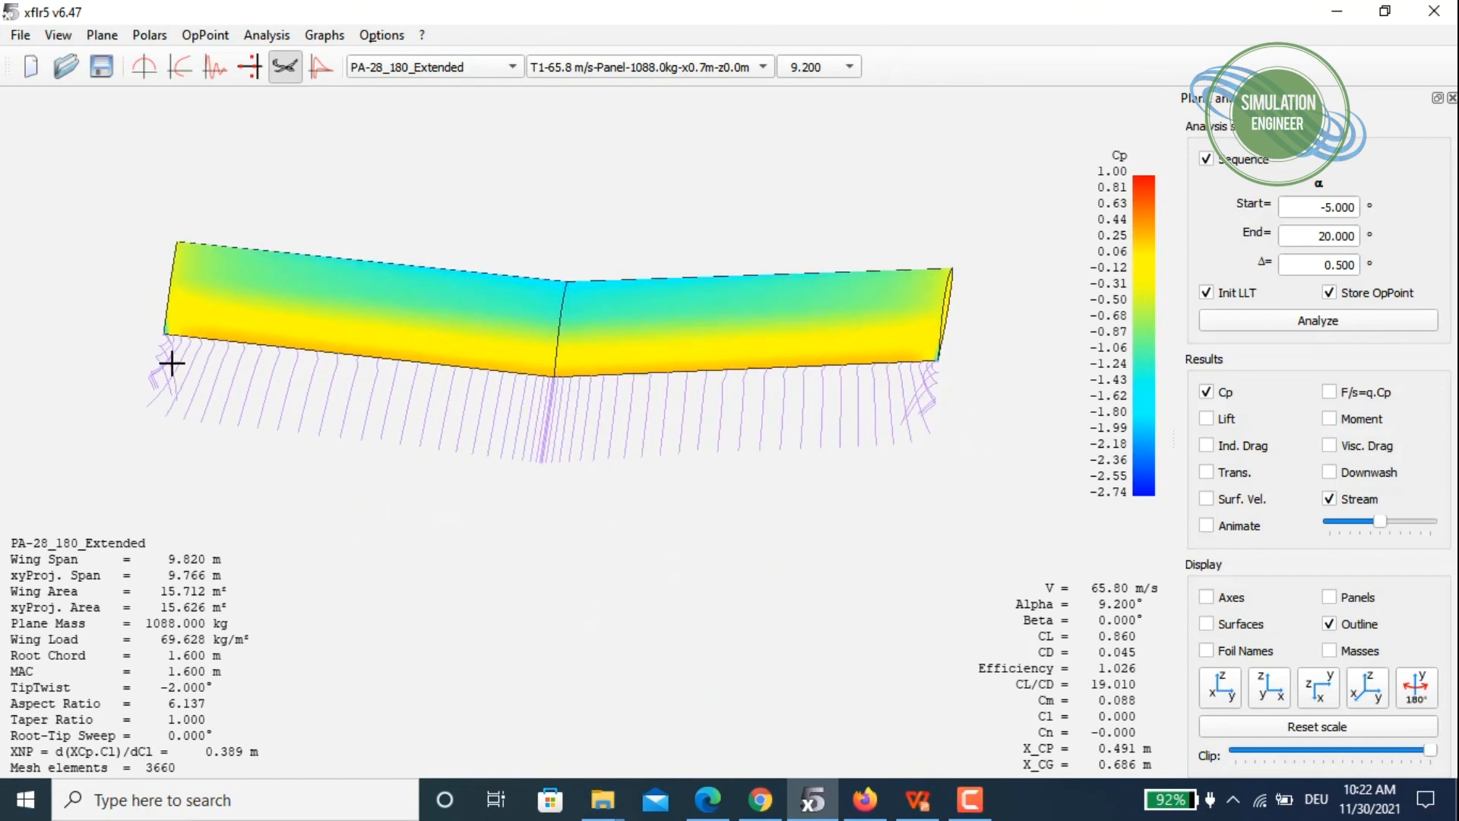
left_click(441, 70)
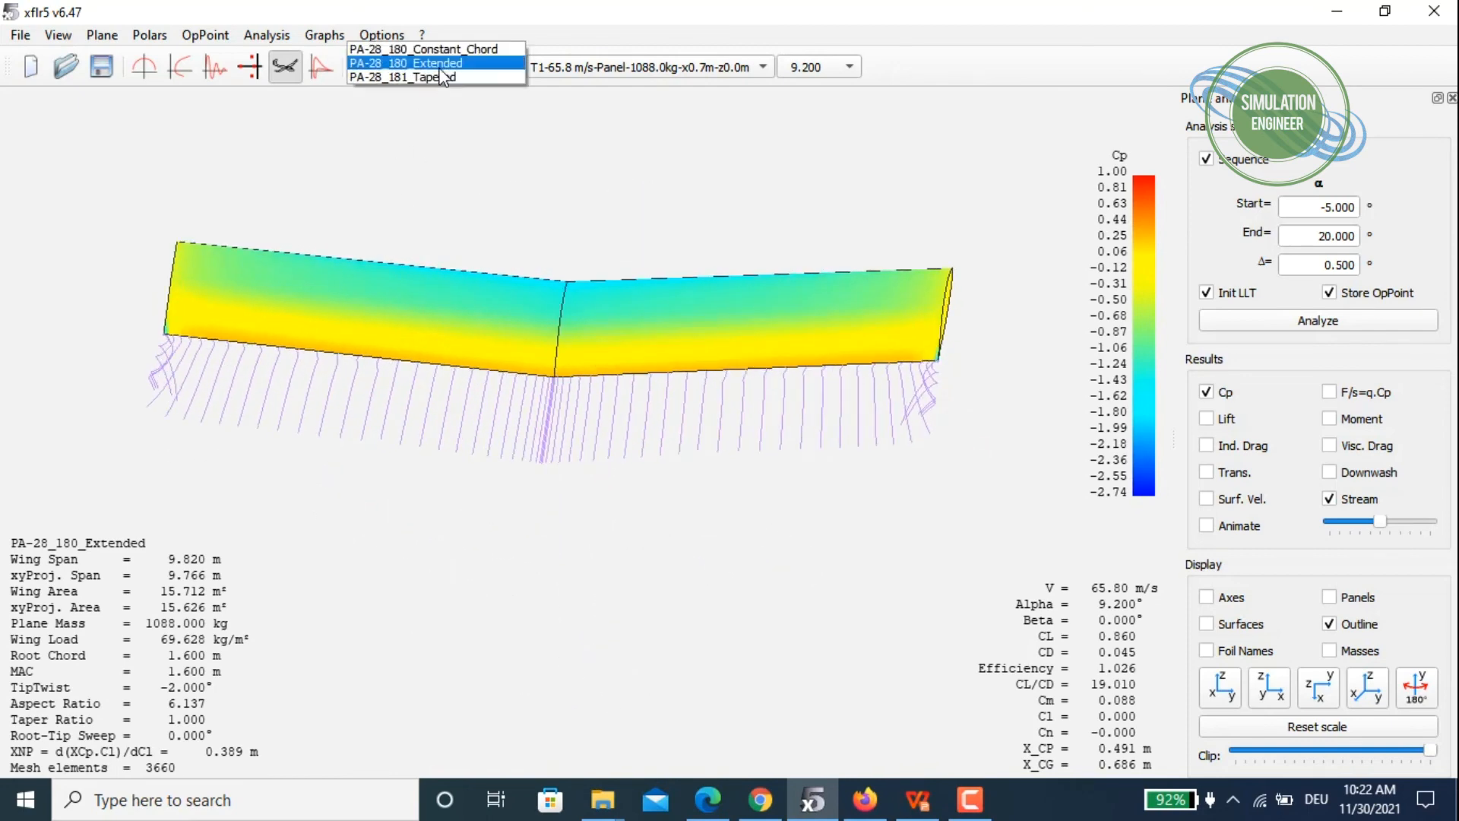
left_click(432, 72)
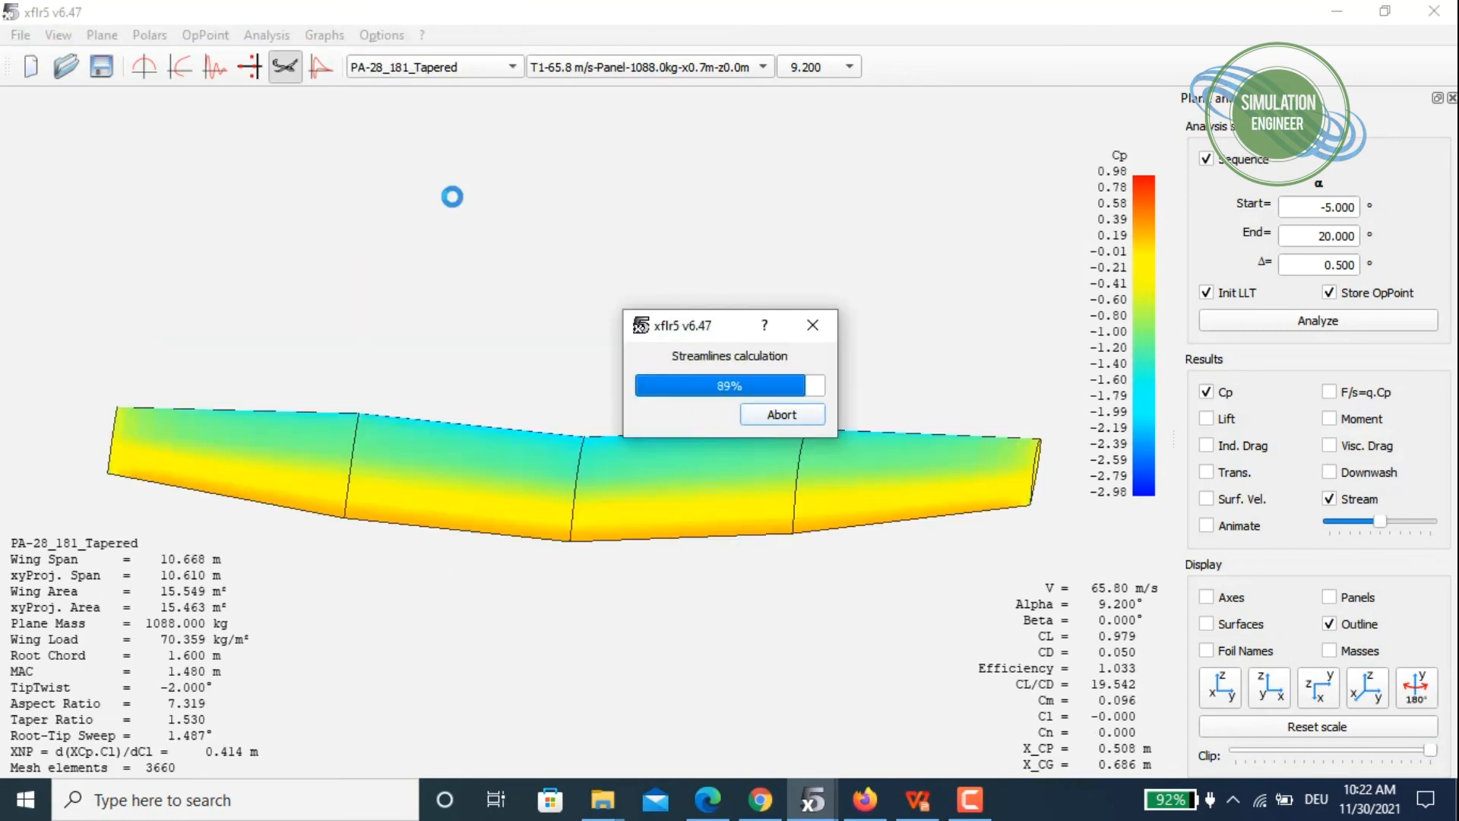
scroll(560, 414, "down", 2)
left_click_drag(560, 413, 475, 244)
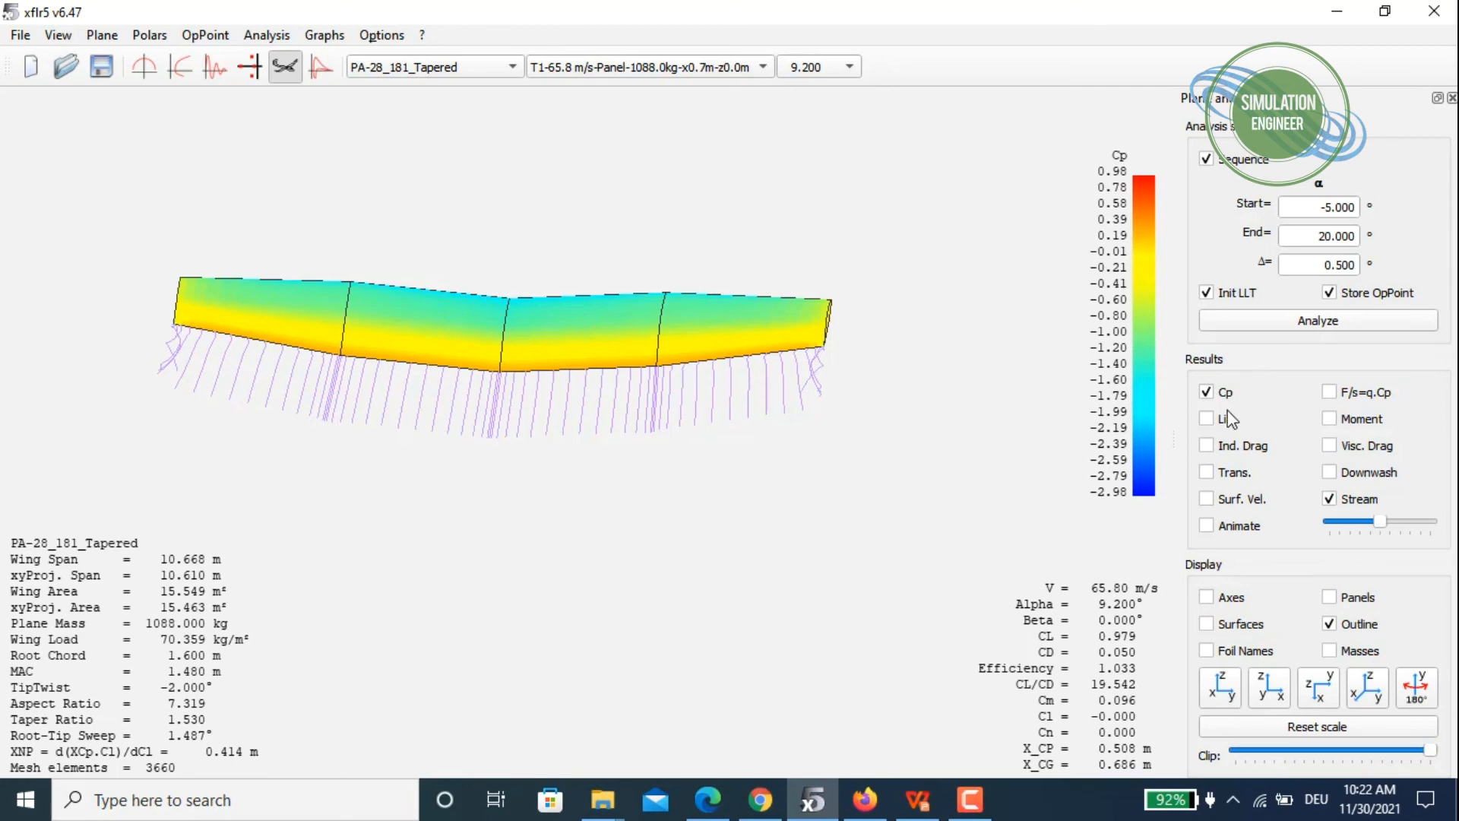
Display the lift distribution and downwash on the PA-28_181_Tapered wing and view it from the front.
left_click(1207, 420)
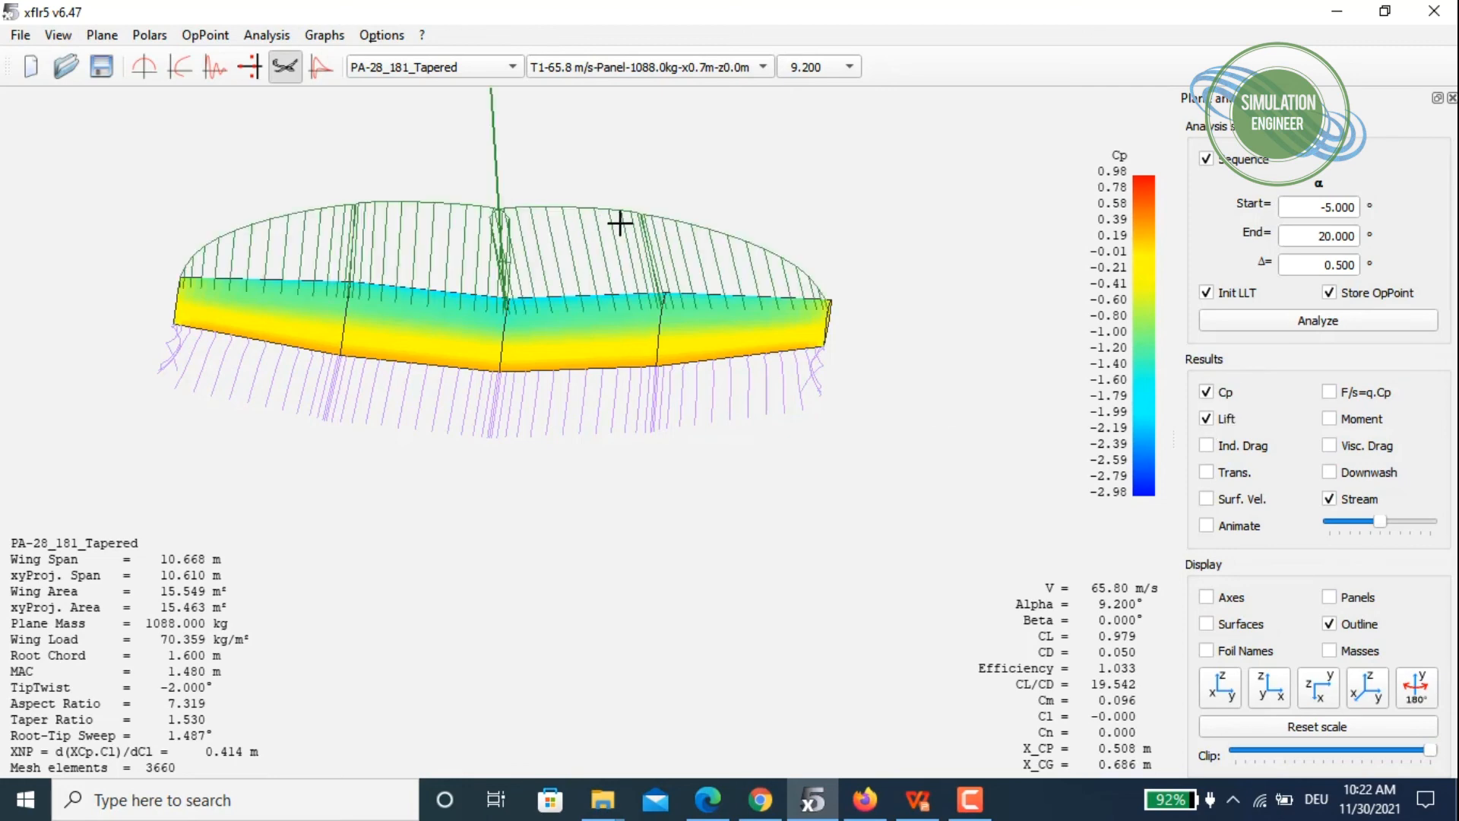
left_click_drag(655, 127, 657, 130)
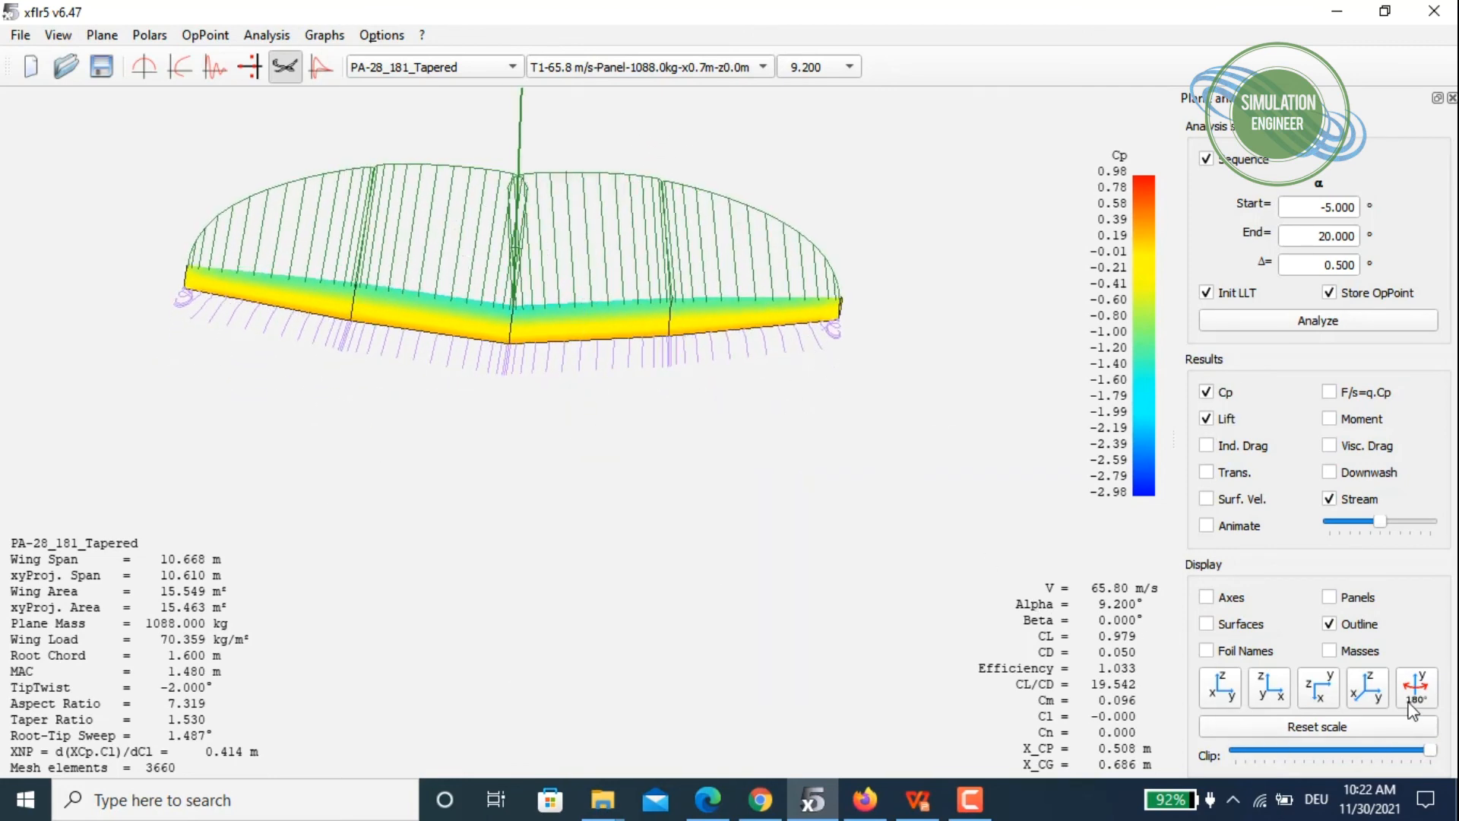
left_click(1227, 691)
left_click_drag(541, 217, 590, 362)
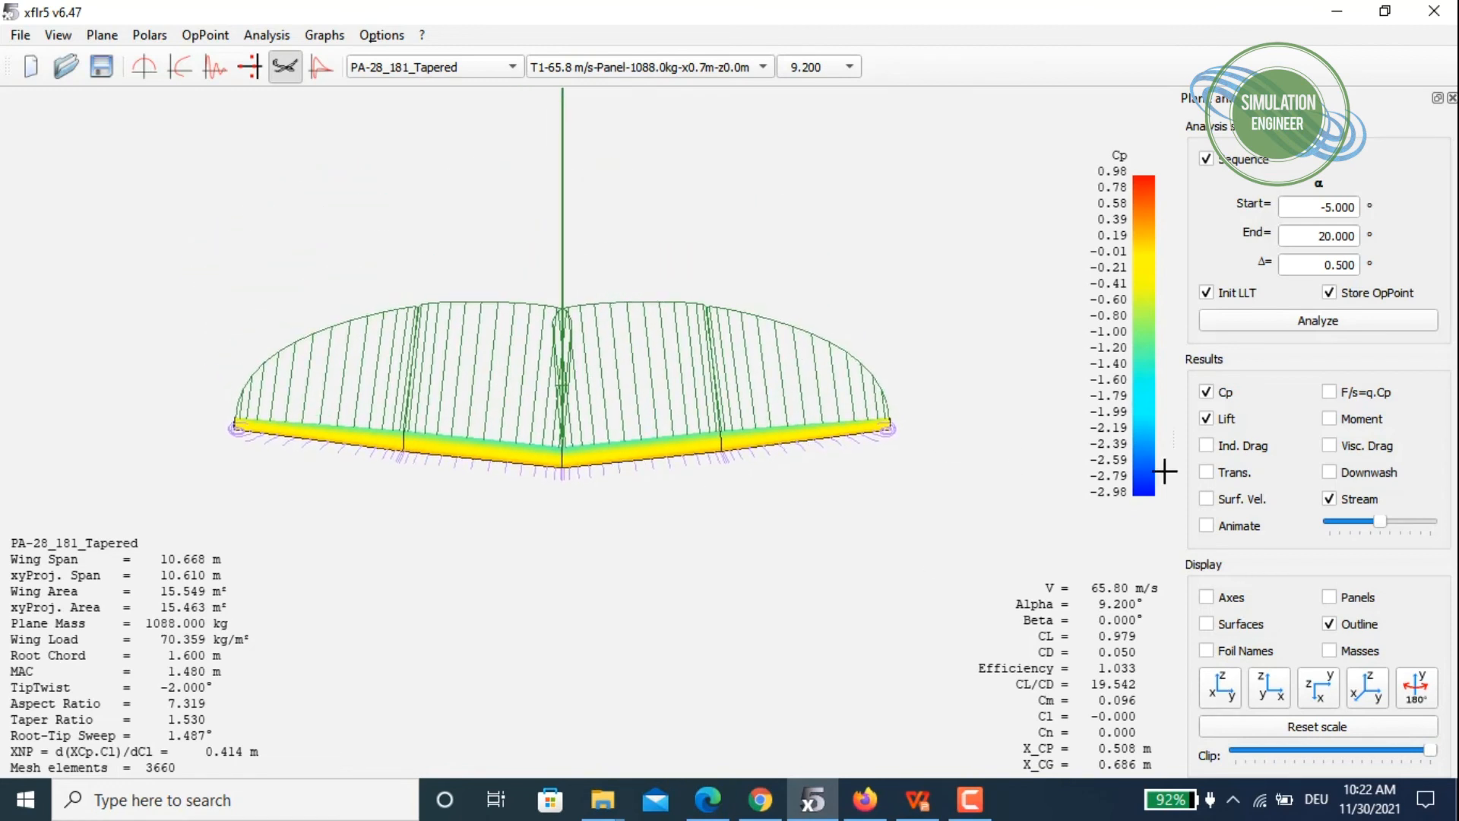
left_click(1233, 477)
left_click(1350, 479)
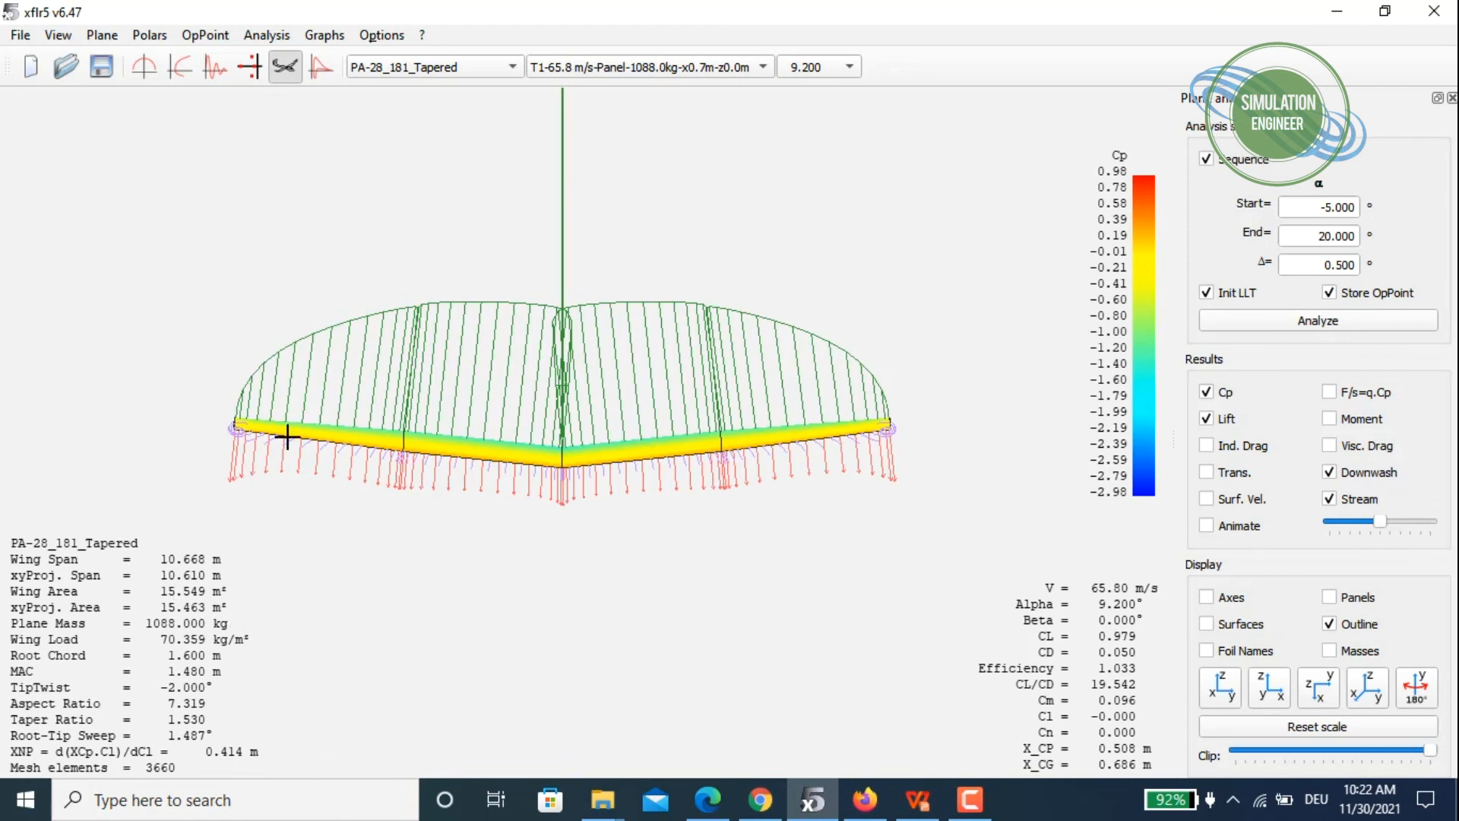
Compare the lift distribution and downwash of PA-28_180_Constant_Chord, PA-28_180_Extended and PA-28_181_Tapered at 9.200°.
left_click(420, 66)
left_click(438, 35)
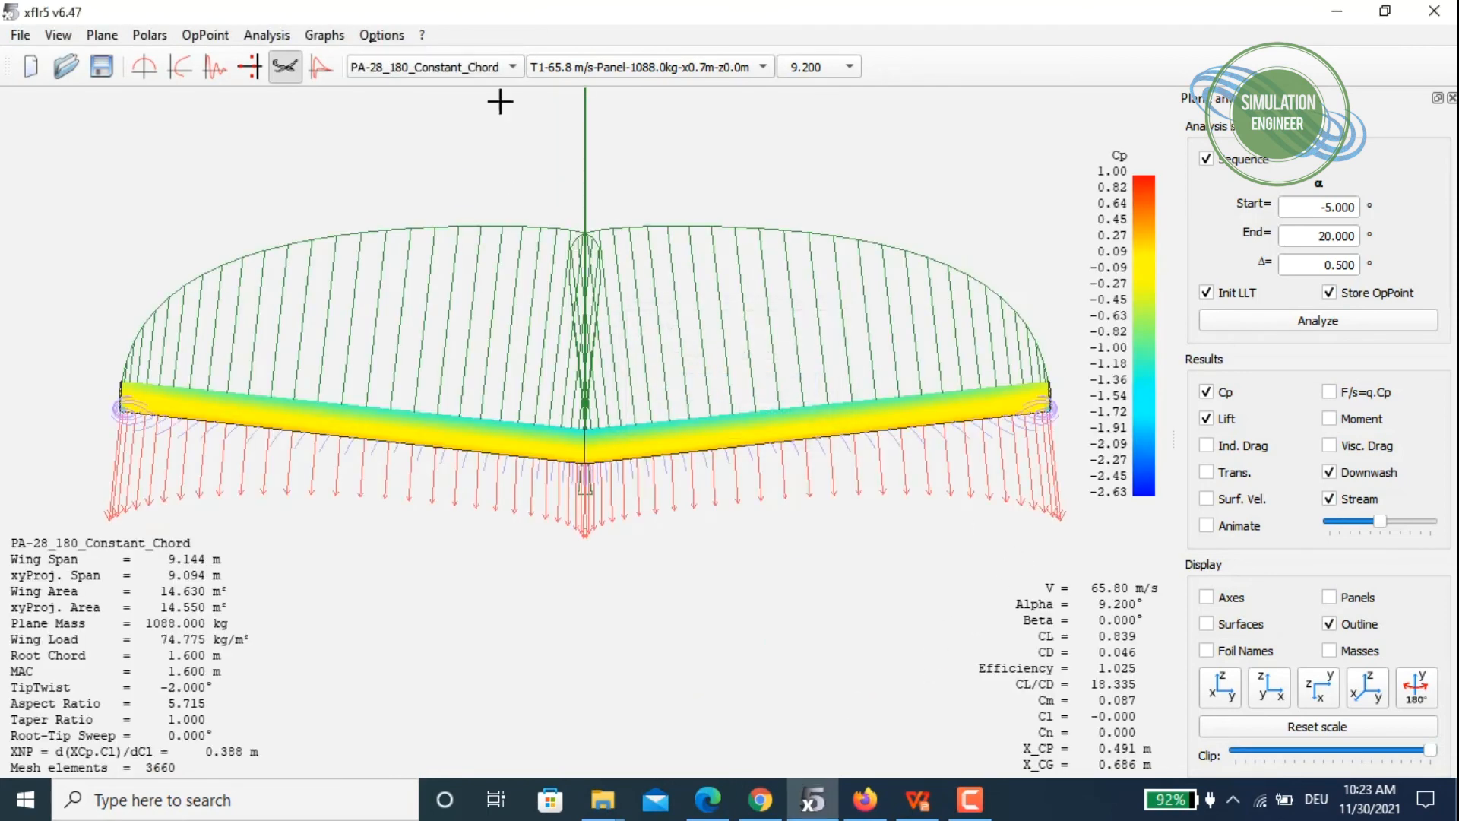
left_click(455, 67)
left_click(427, 78)
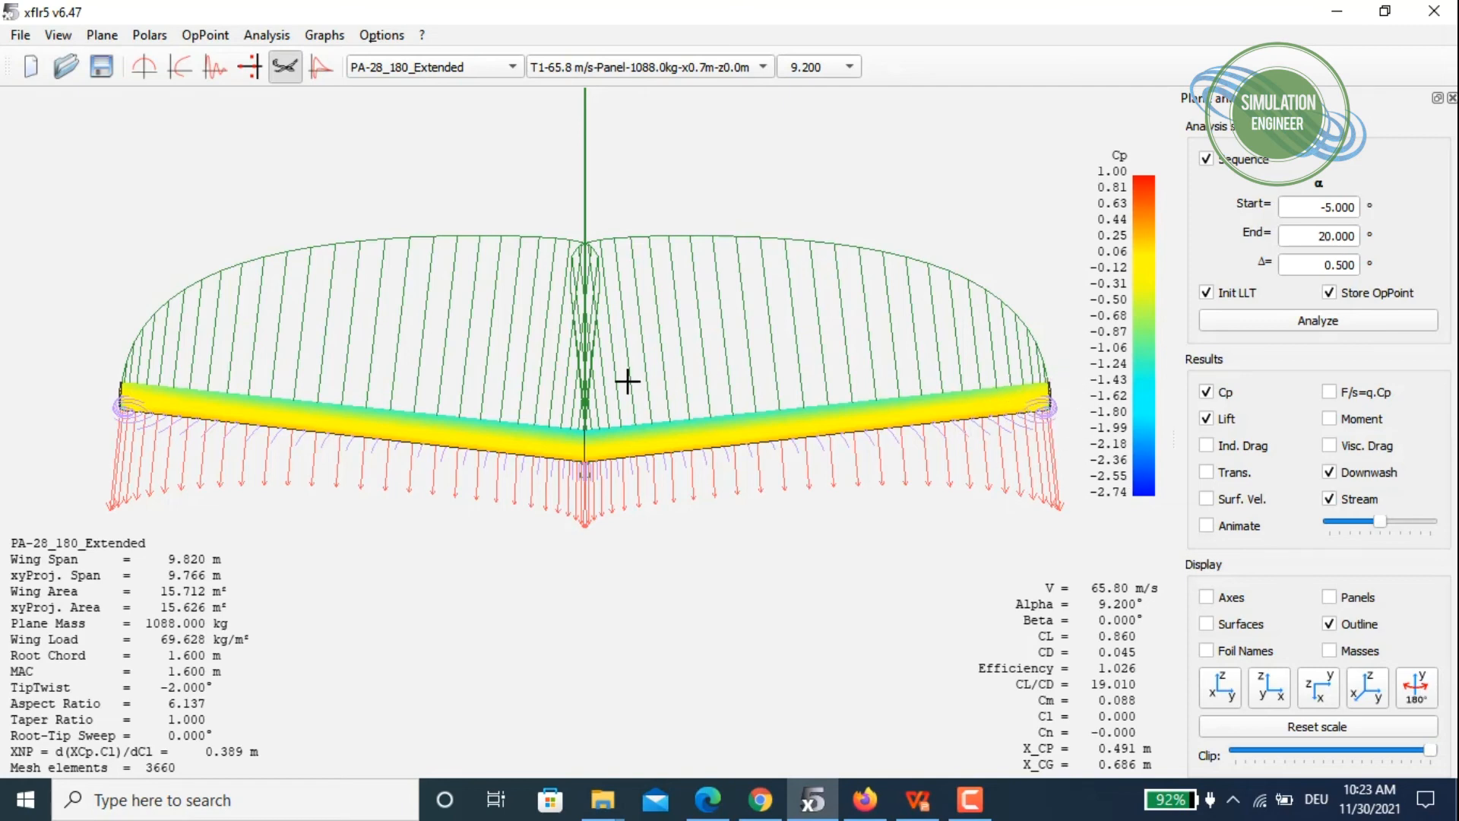
left_click(601, 425)
left_click_drag(602, 425, 663, 370)
left_click(457, 65)
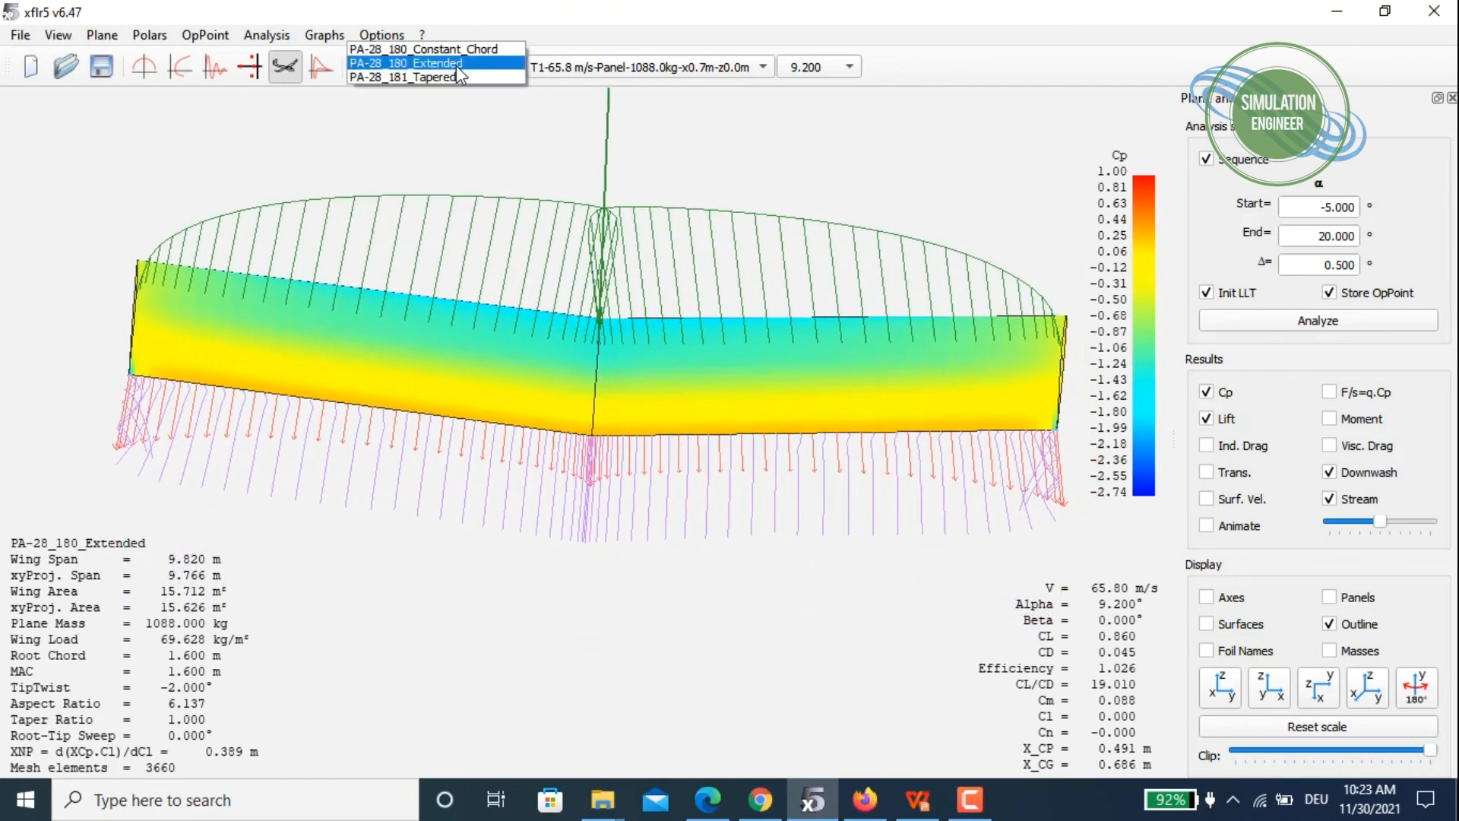
left_click(445, 77)
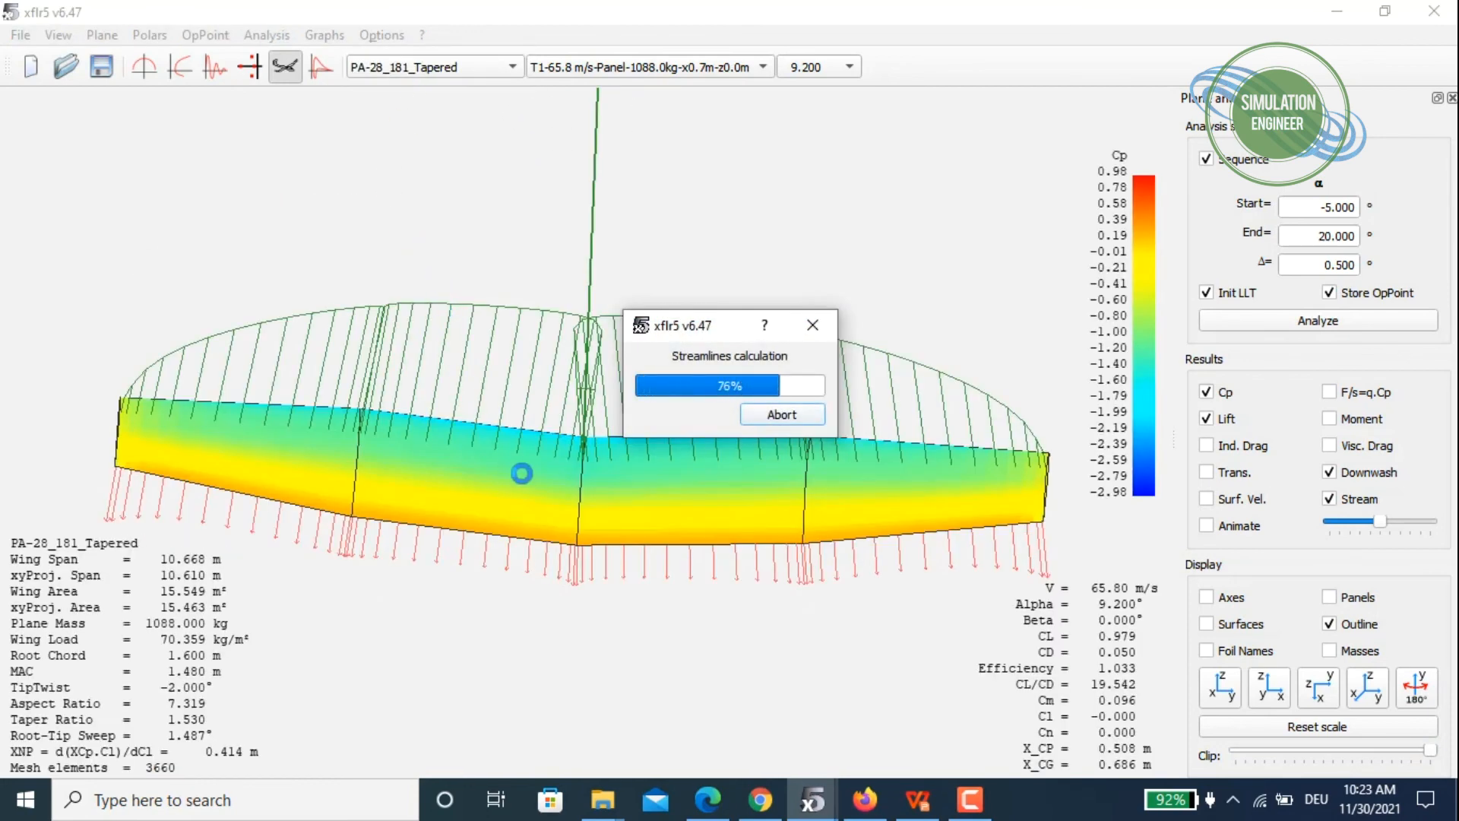
left_click_drag(550, 488, 557, 325)
scroll(557, 325, "up", 2)
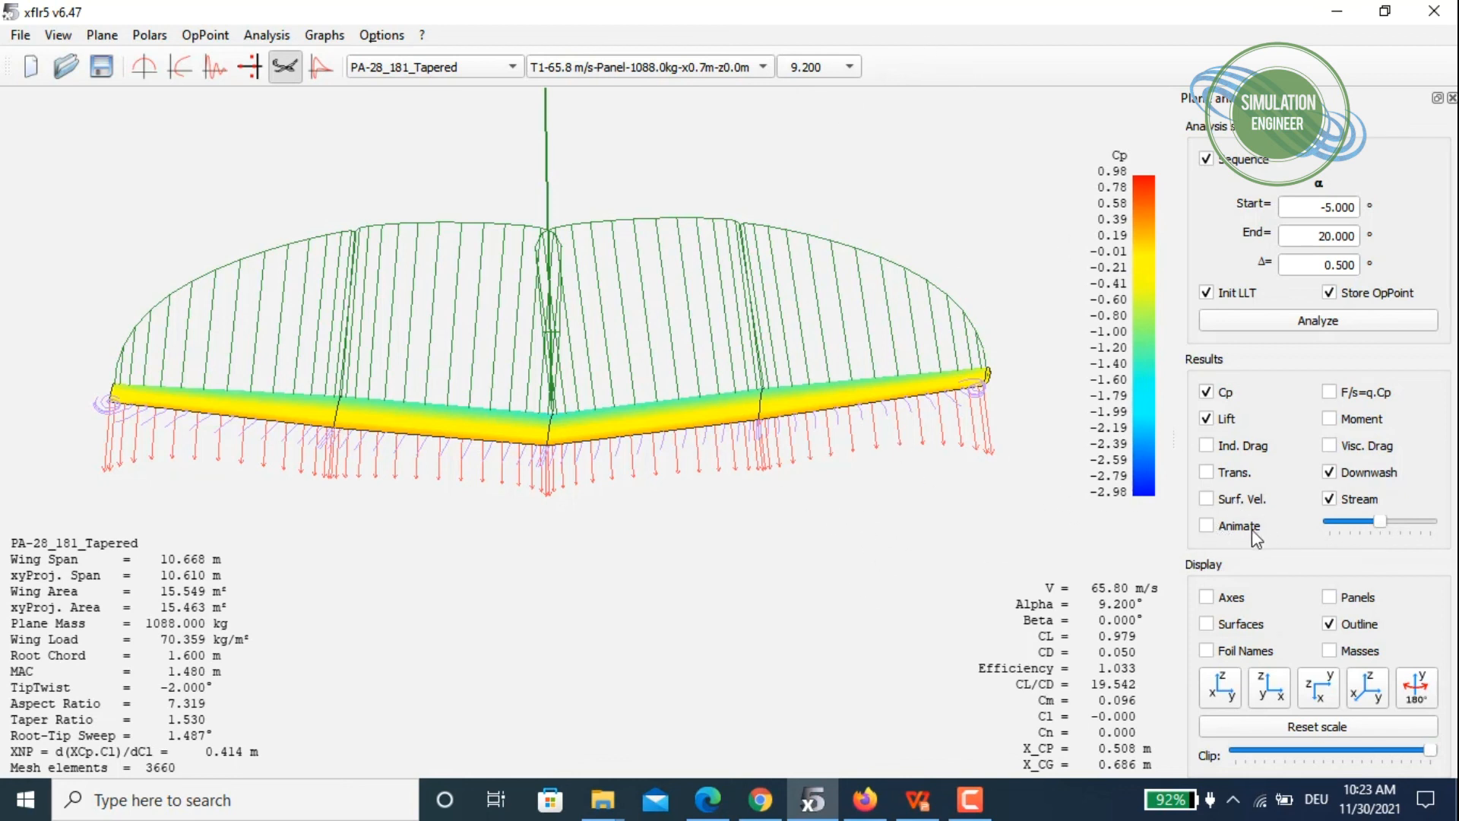
Animate the PA-28_181_Tapered wing's operating points in side view, stop at 9.000° and turn off the streamlines.
left_click(1277, 690)
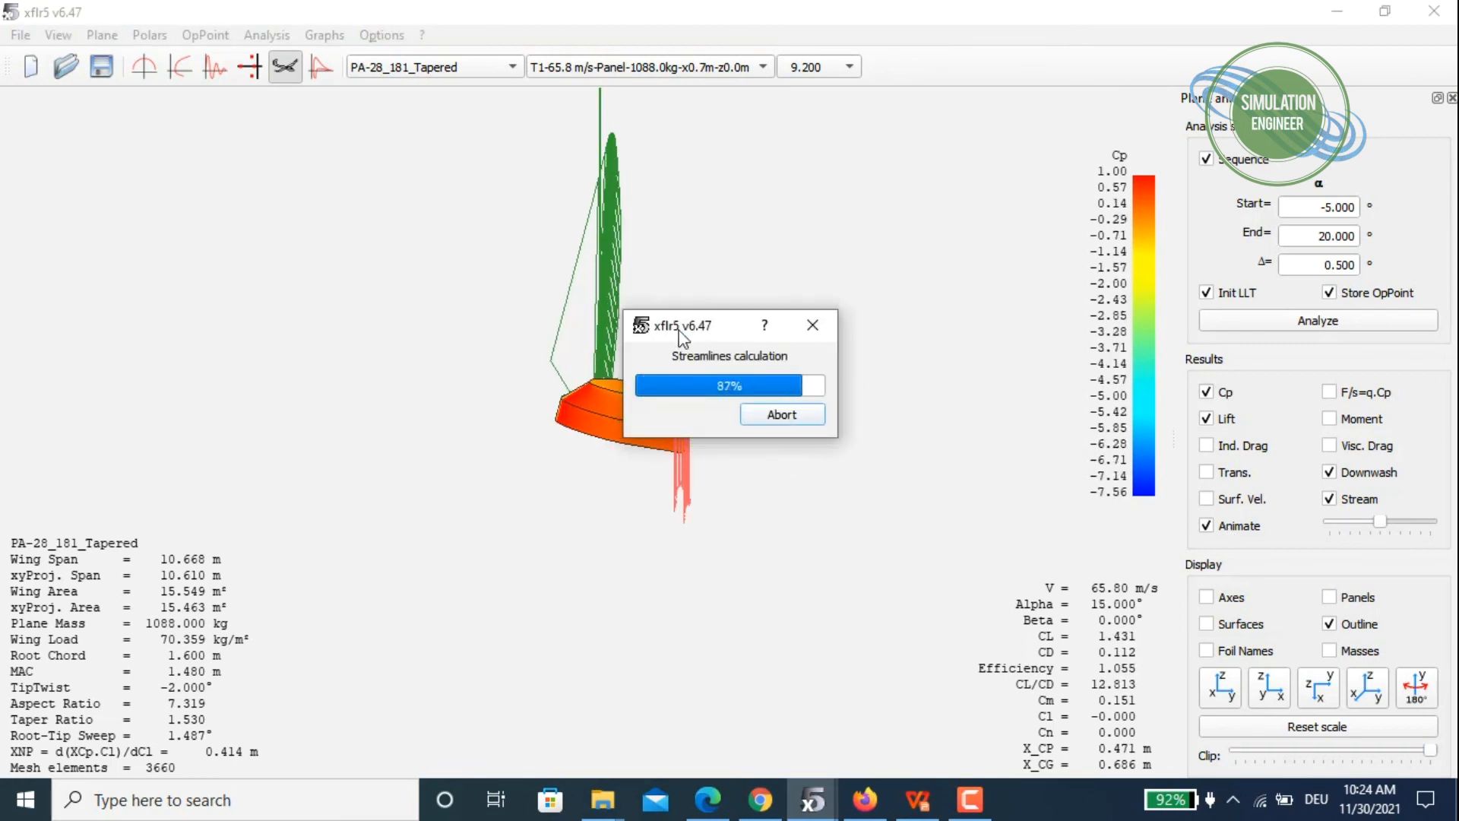
left_click_drag(682, 337, 4, 229)
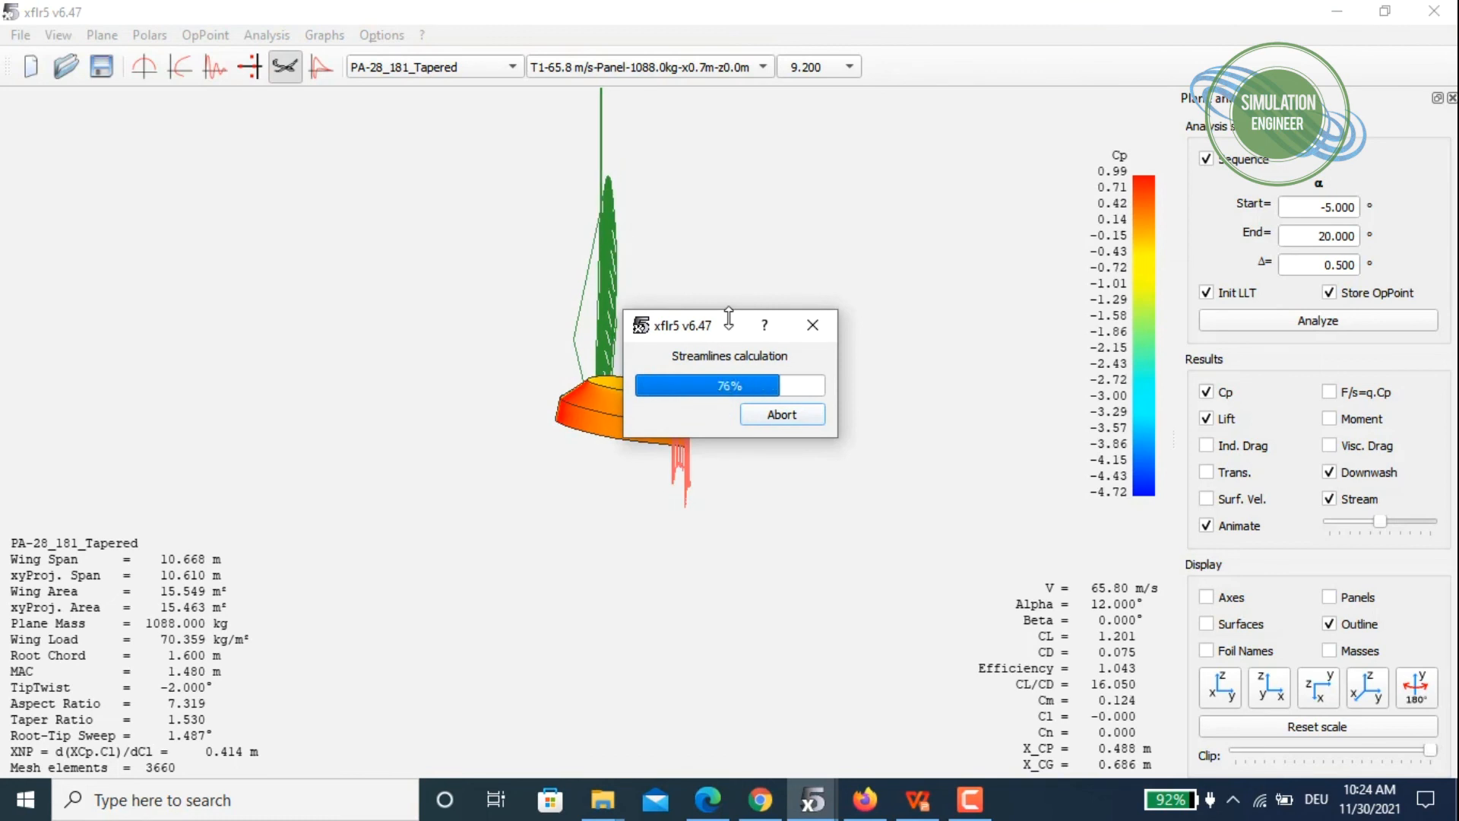
left_click_drag(722, 327, 183, 289)
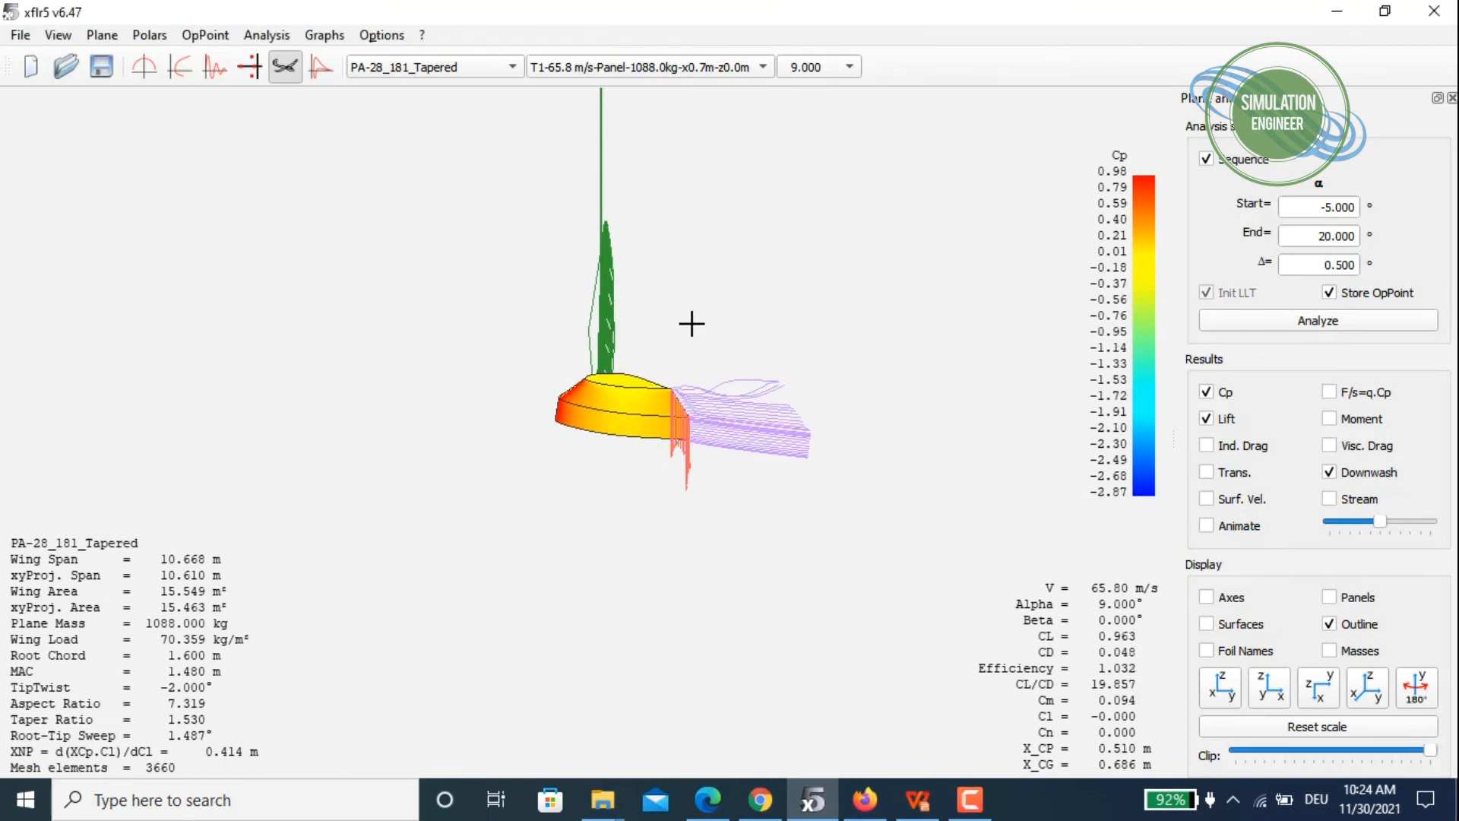
left_click_drag(727, 355, 751, 346)
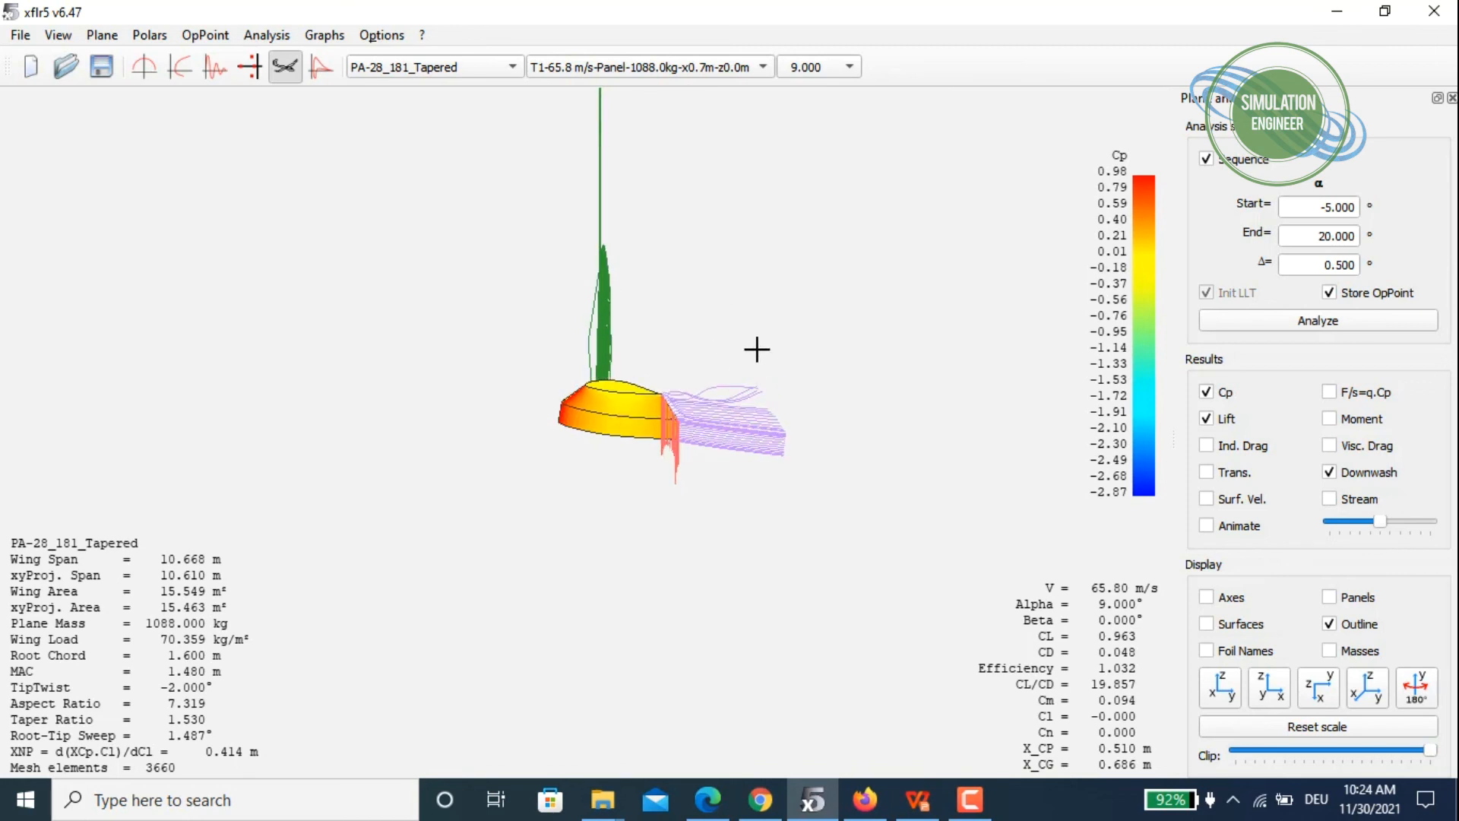
left_click_drag(537, 378, 416, 221)
Return to the polar results and show all graphs together instead of CD_induced alone.
left_click(179, 67)
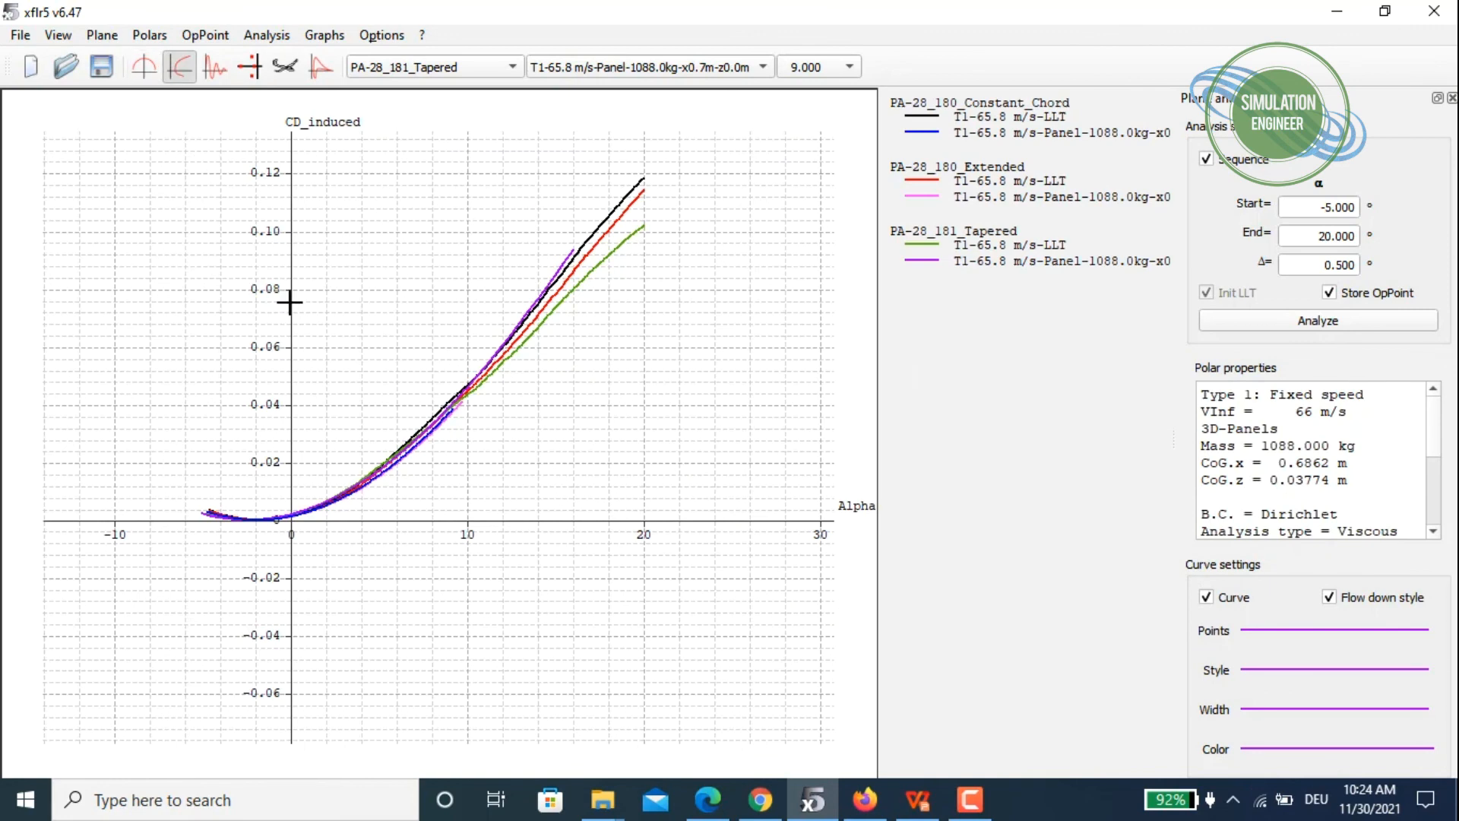
double_click(290, 303)
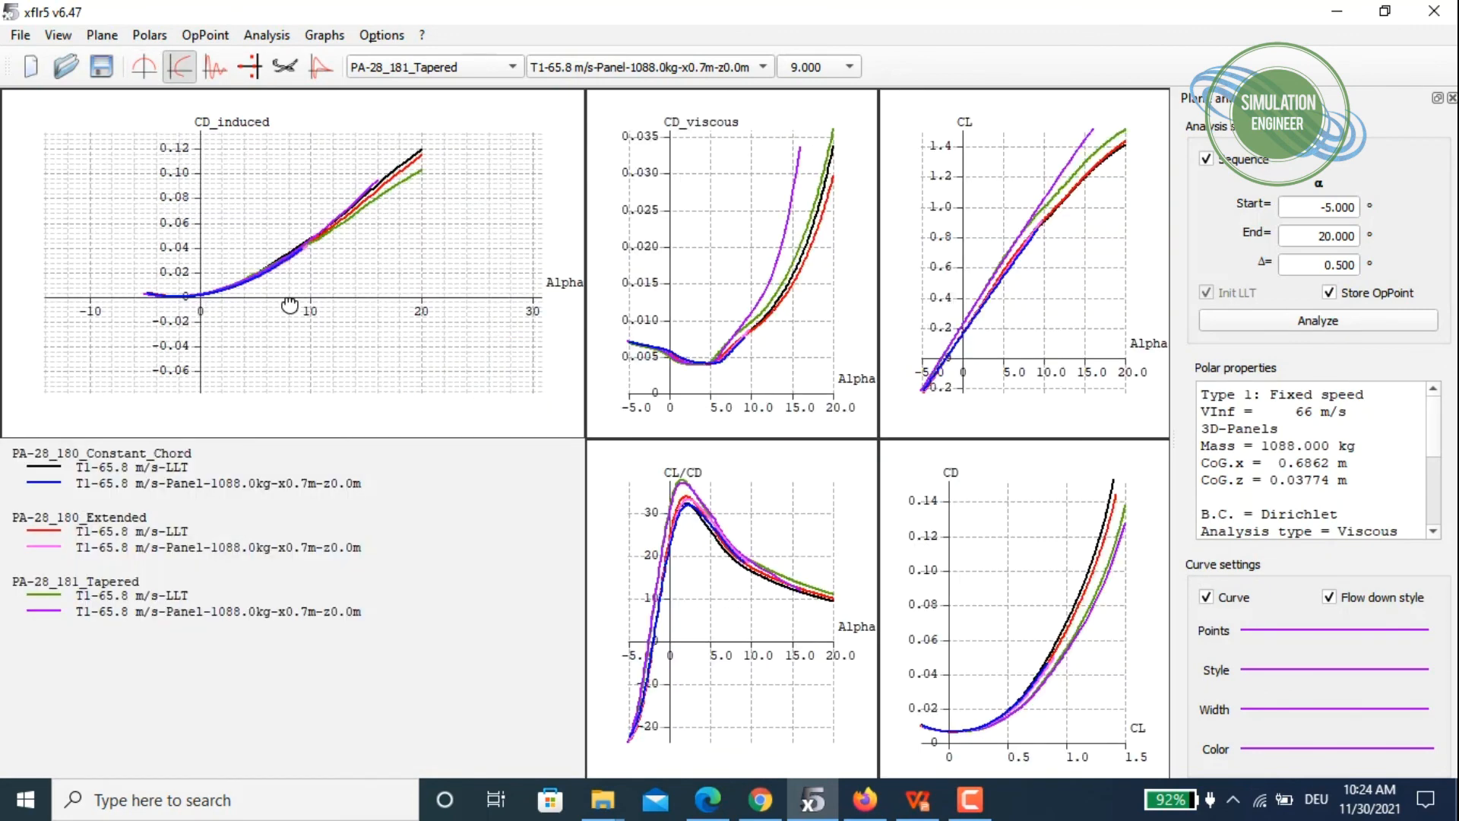